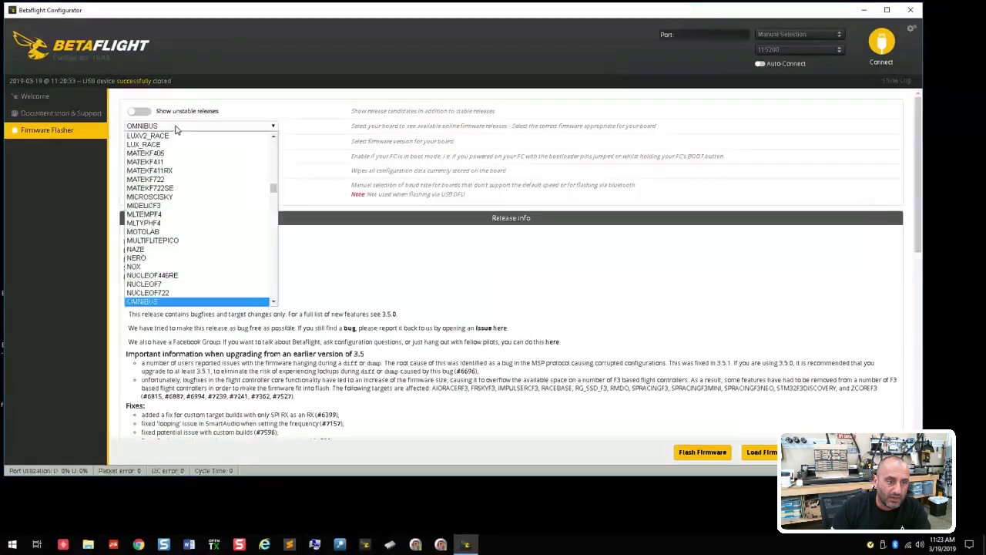
Step: Select OMNIBUSF4 as the board for the firmware flasher
scroll(216, 226, down, 3)
scroll(216, 226, up, 3)
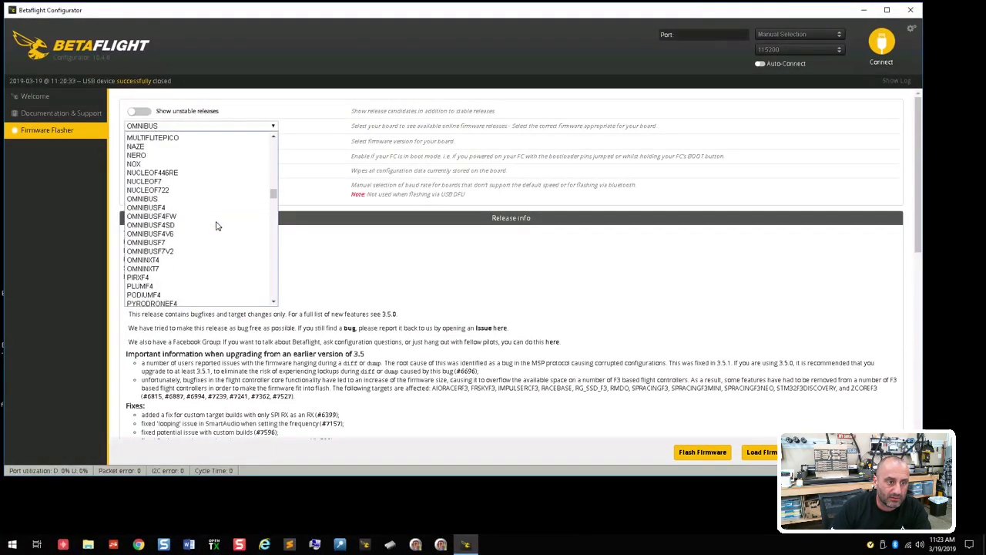
click(220, 208)
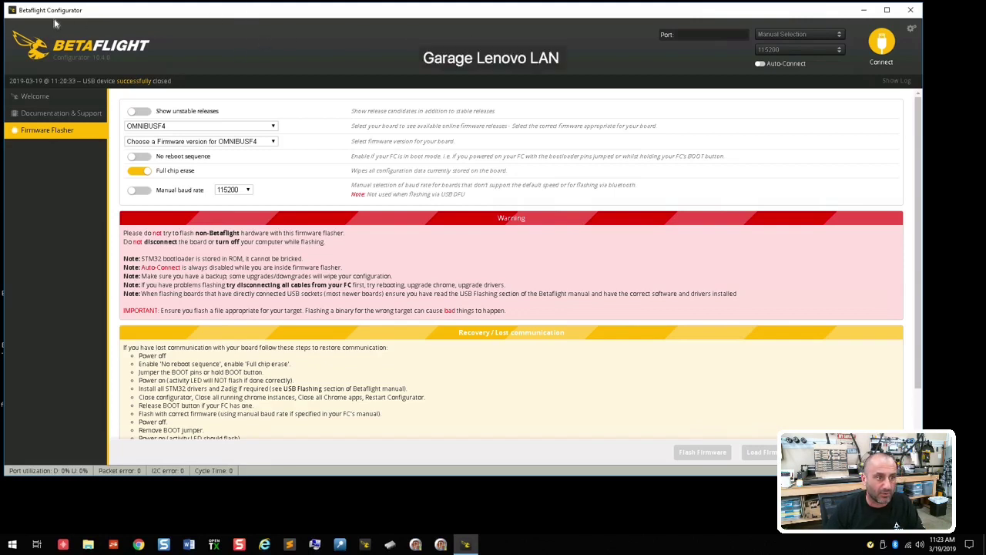
Step: Switch to Chrome and search the CycloneFPV store for "f413"
double_click(647, 12)
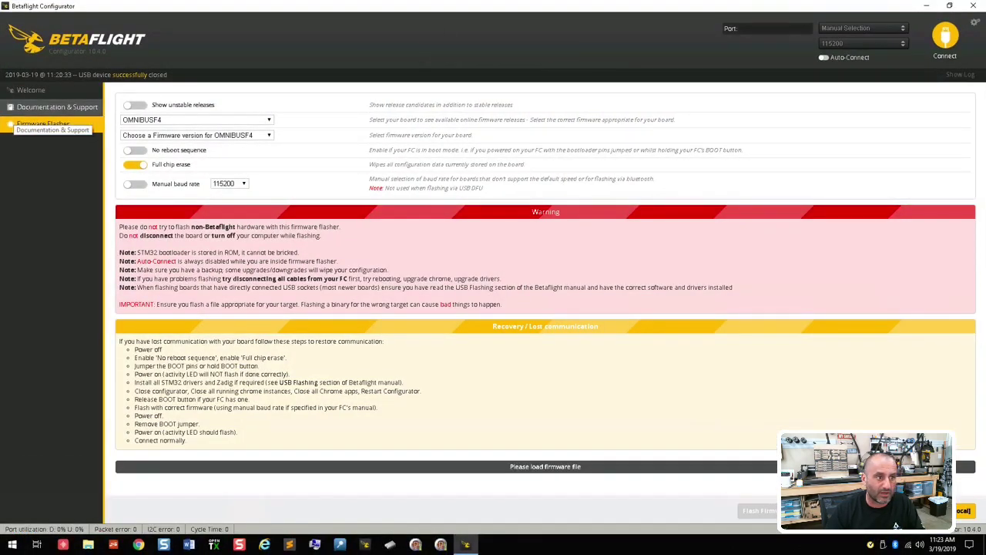
double_click(420, 4)
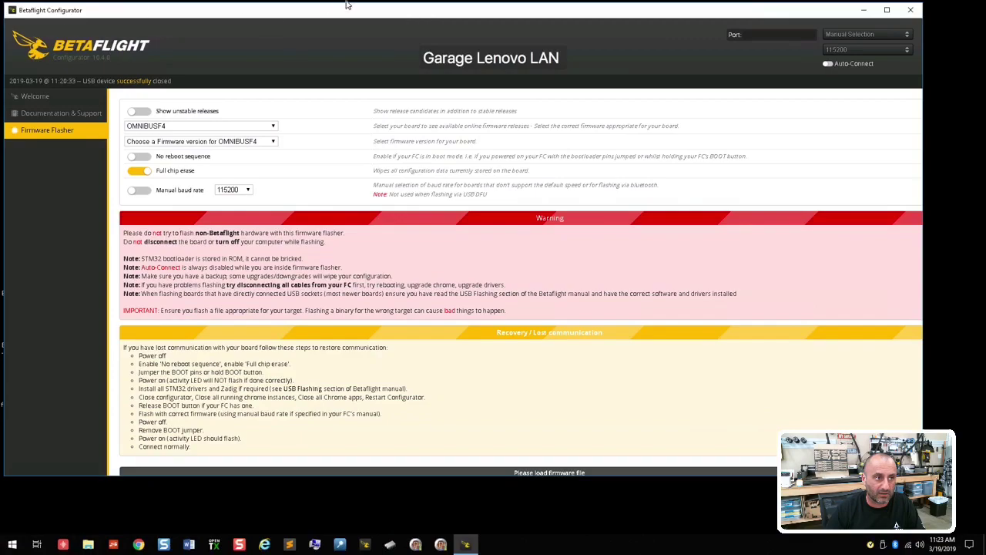
mouse_move(297, 2)
click(27, 19)
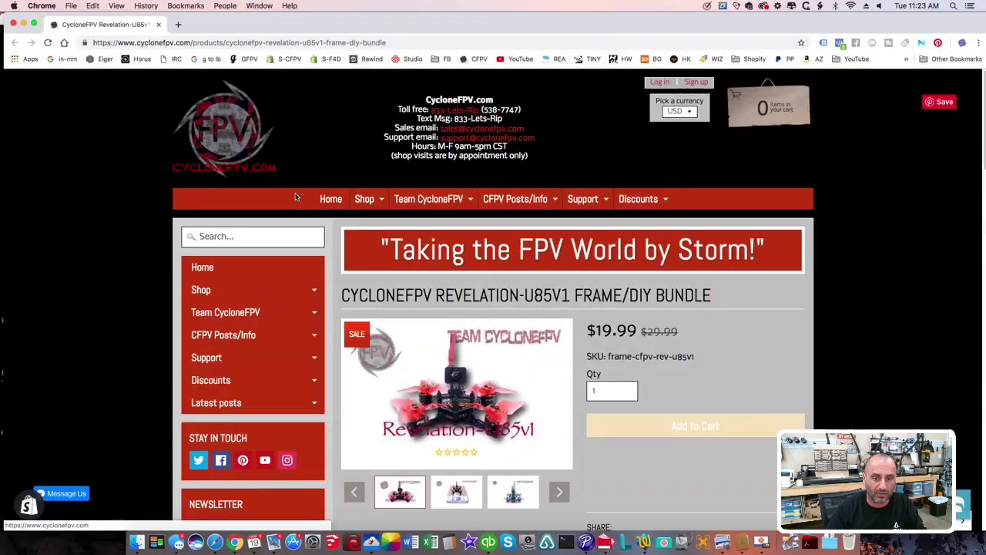
scroll(295, 197, down, 1)
click(285, 220)
text(f)
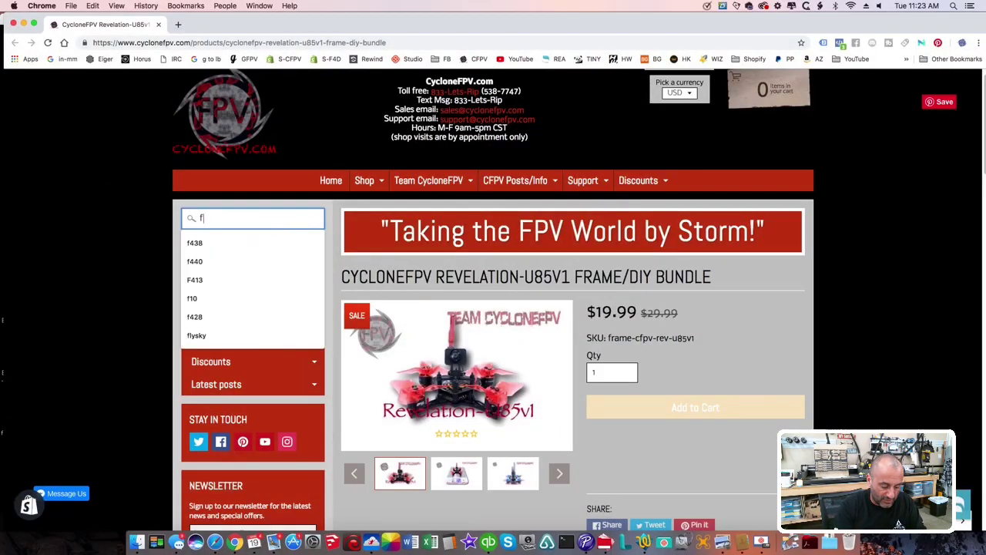
text(413)
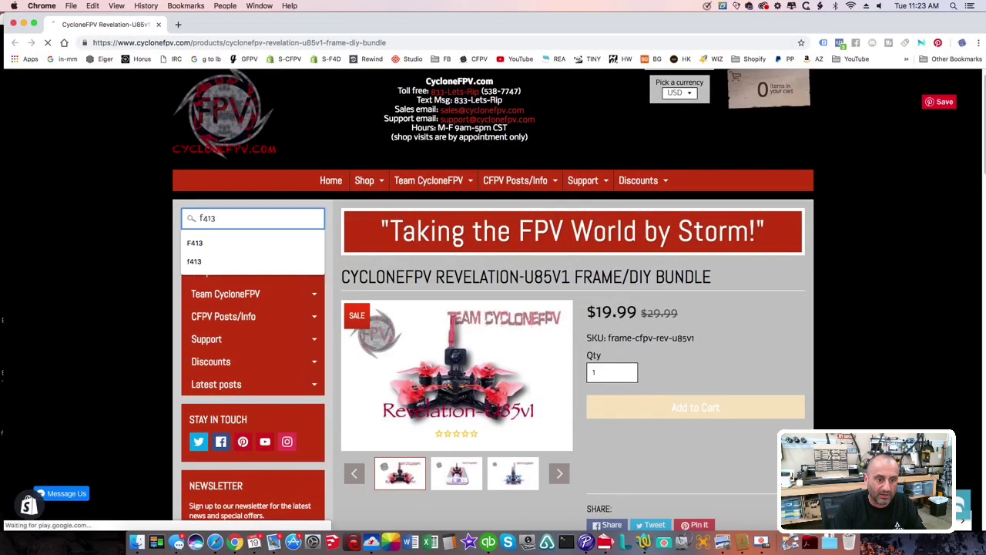
key(Return)
Step: Open the HGLRC OmnibusF4.V2 flight controller product from the results and read its description and specifications
scroll(493, 250, down, 3)
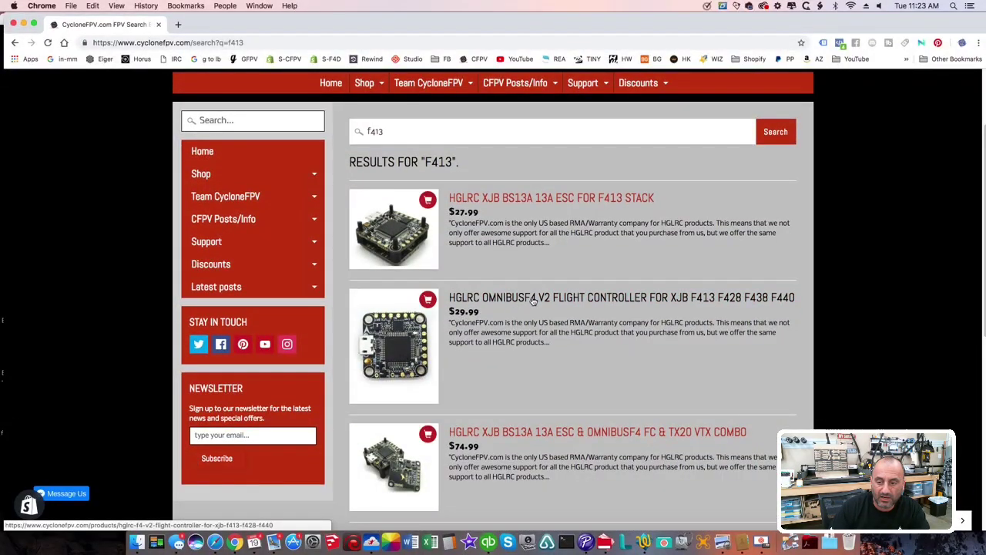
click(534, 299)
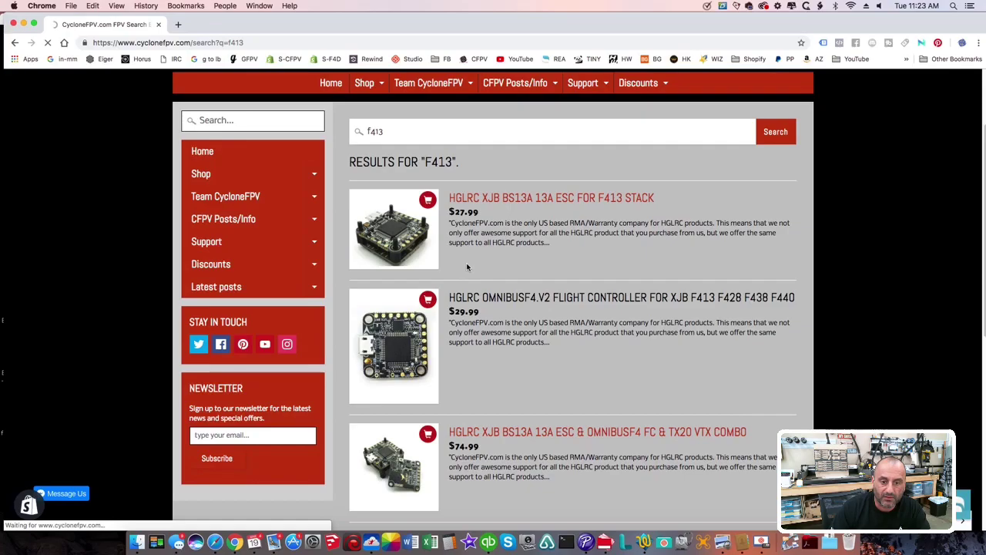
scroll(467, 268, down, 10)
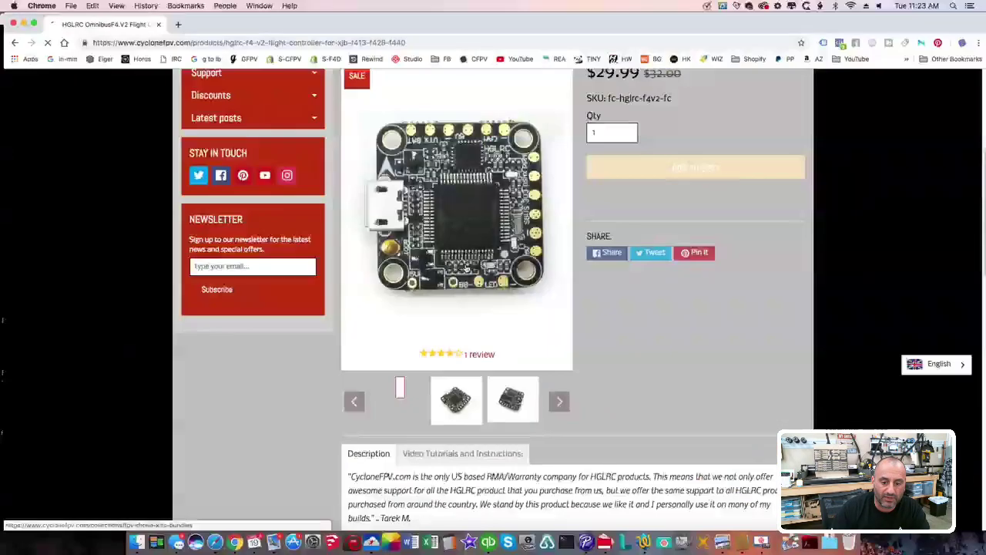
scroll(466, 268, down, 4)
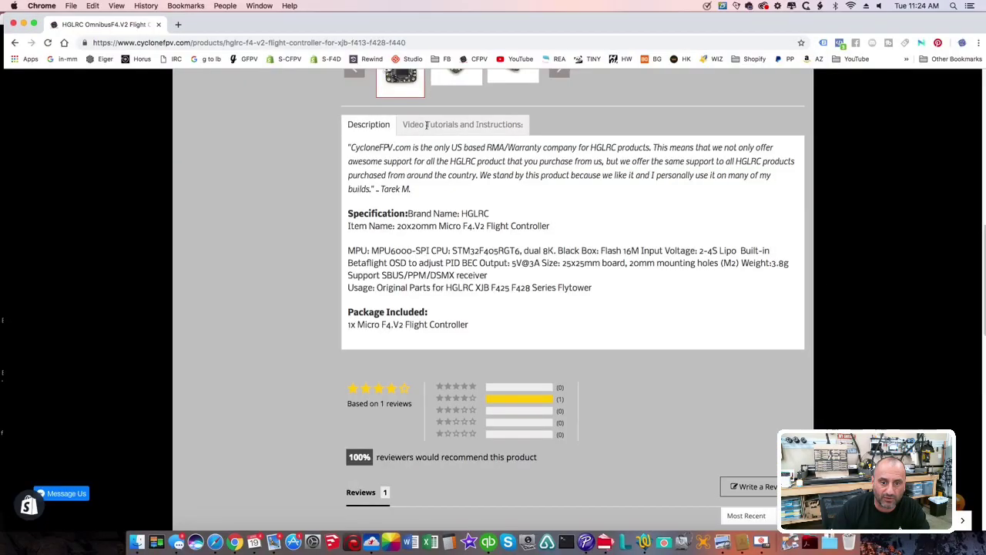
Step: Show the flight controller's video tutorials and instructions and look through the driver-loading video and the rest of the product page
click(498, 126)
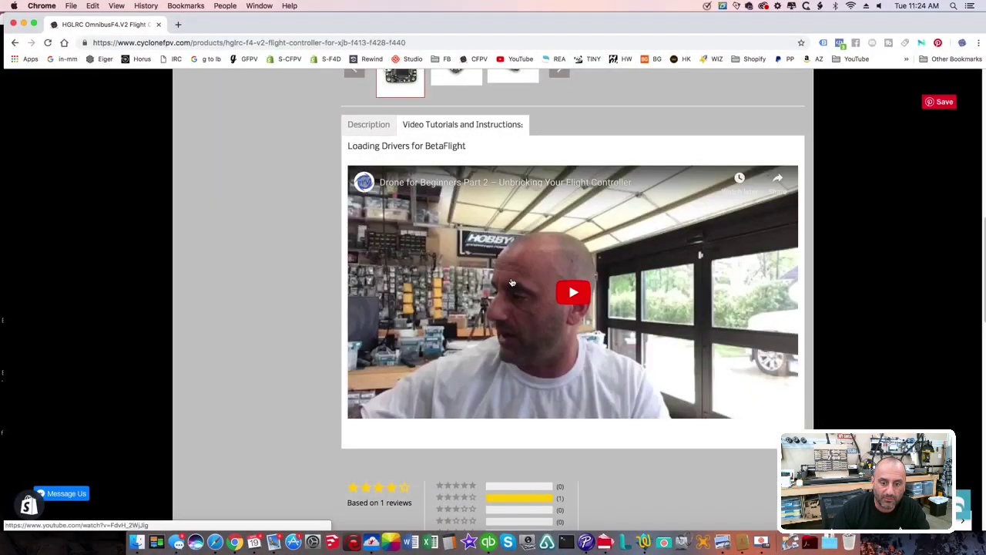
scroll(512, 282, down, 3)
scroll(511, 282, down, 5)
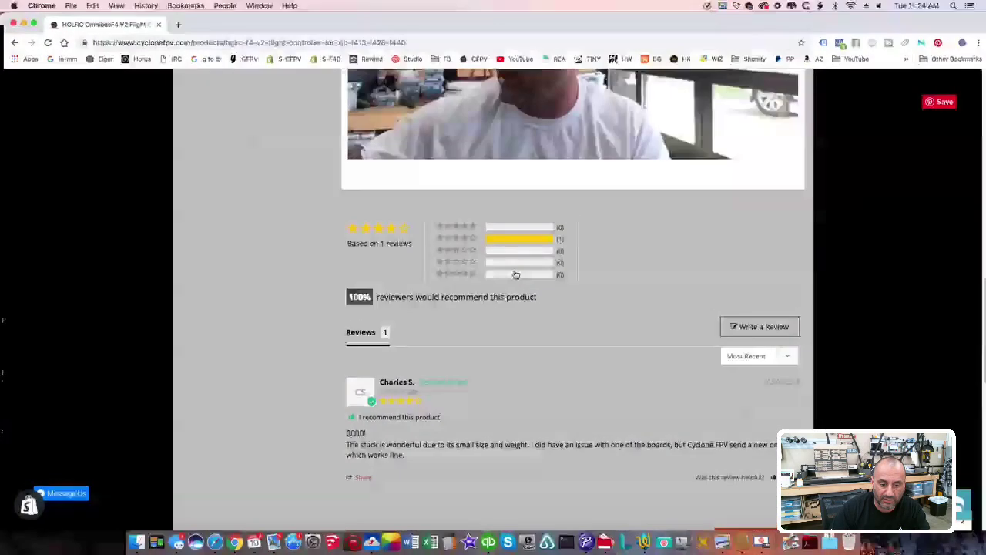
scroll(515, 275, up, 4)
scroll(515, 275, down, 3)
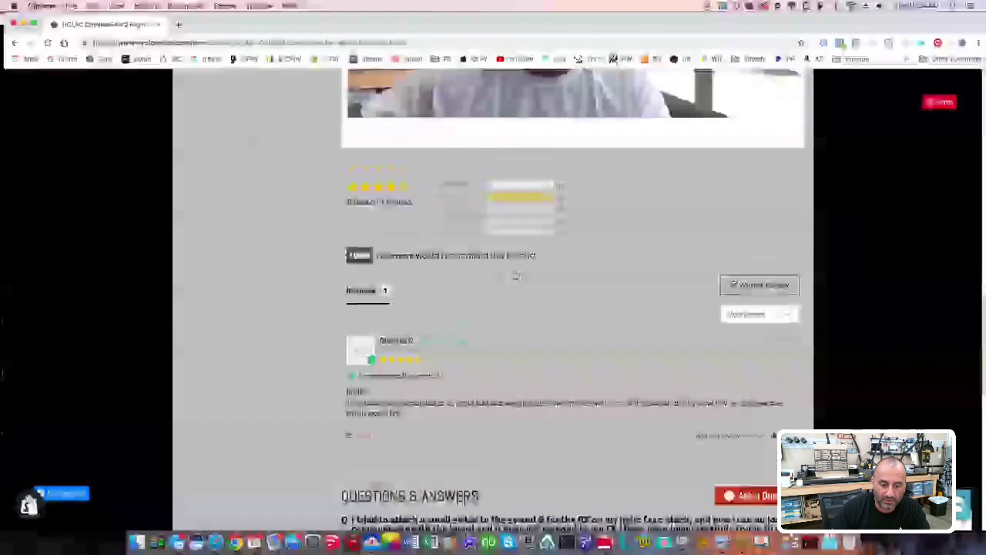
scroll(516, 275, up, 13)
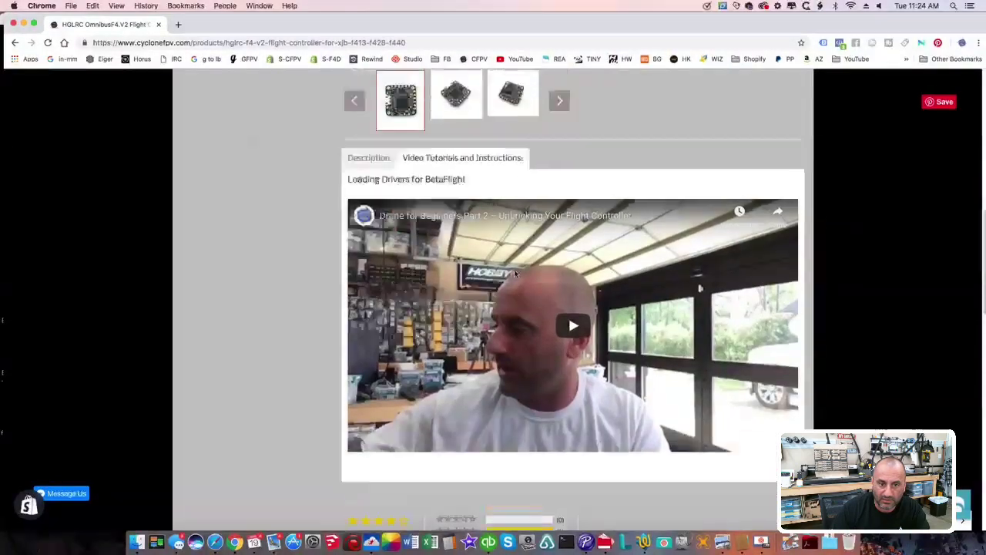
scroll(515, 275, up, 7)
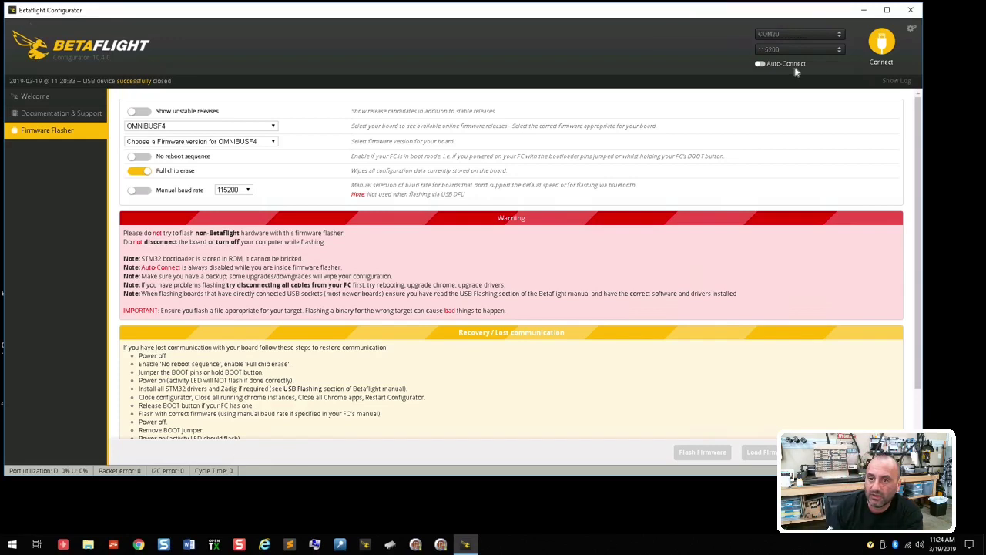
Step: In Betaflight Configurator, connect to the flight controller, run the version command in the CLI to check its firmware target, and disconnect
click(882, 42)
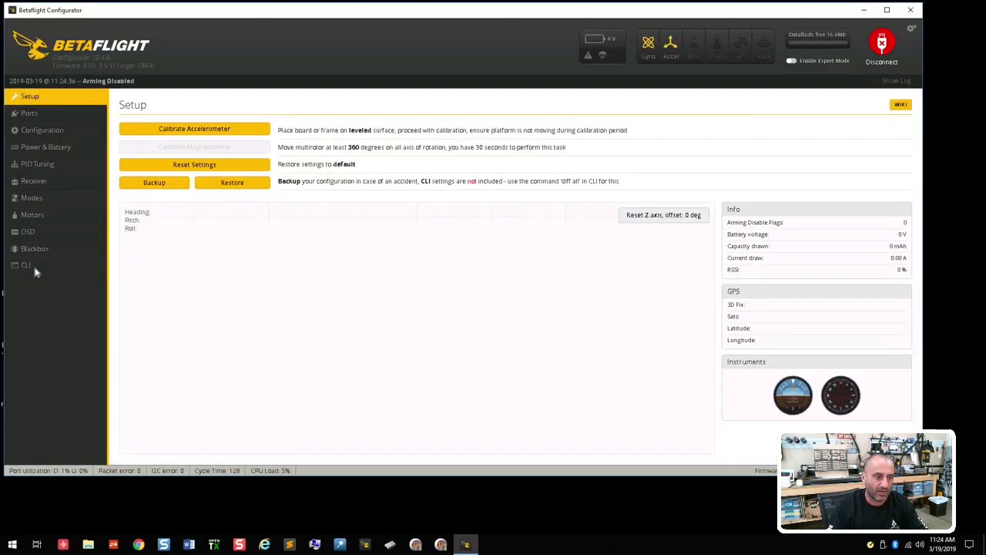
click(34, 268)
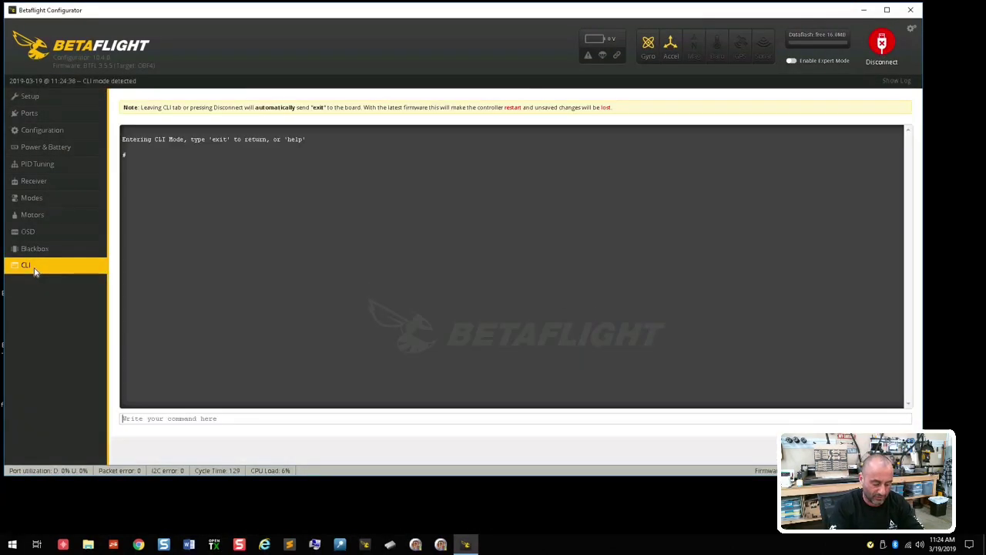
text(version)
key(Return)
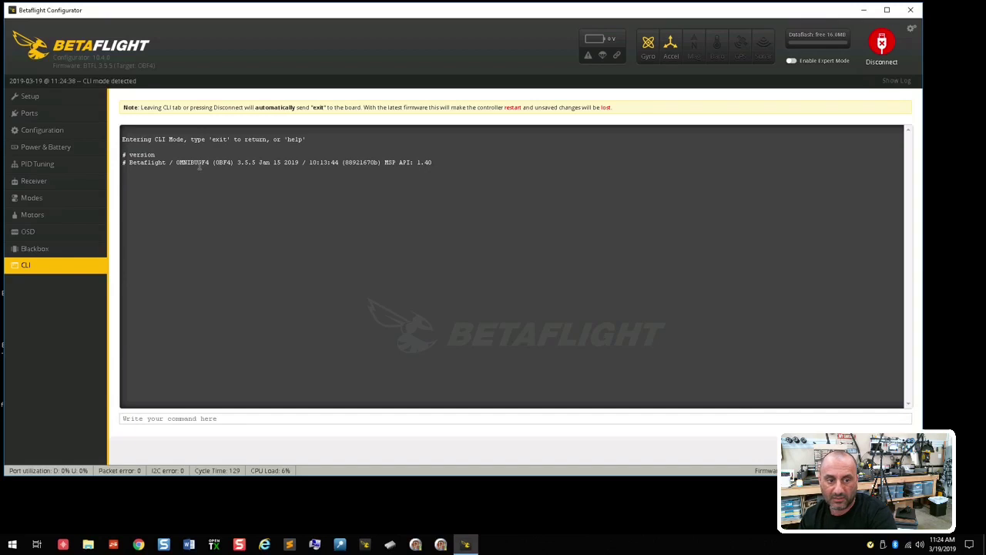
click(888, 46)
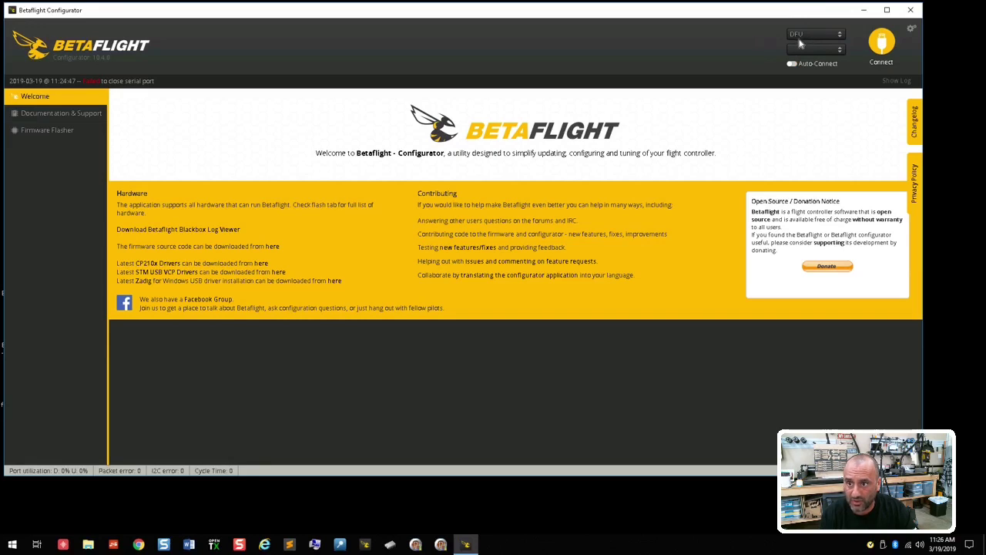
Step: Choose firmware version 3.5.7 for the OMNIBUSF4 board in the Firmware Flasher
click(46, 130)
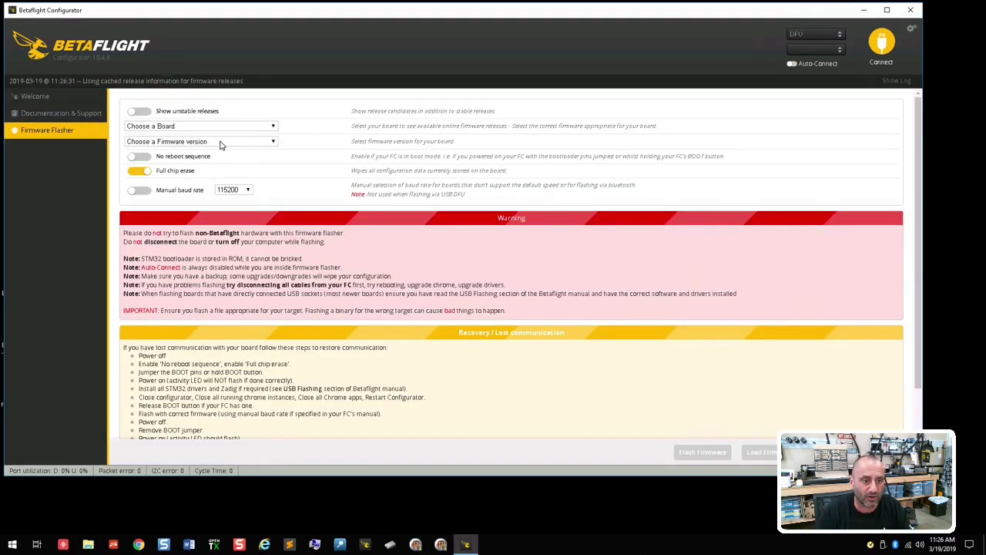
click(232, 142)
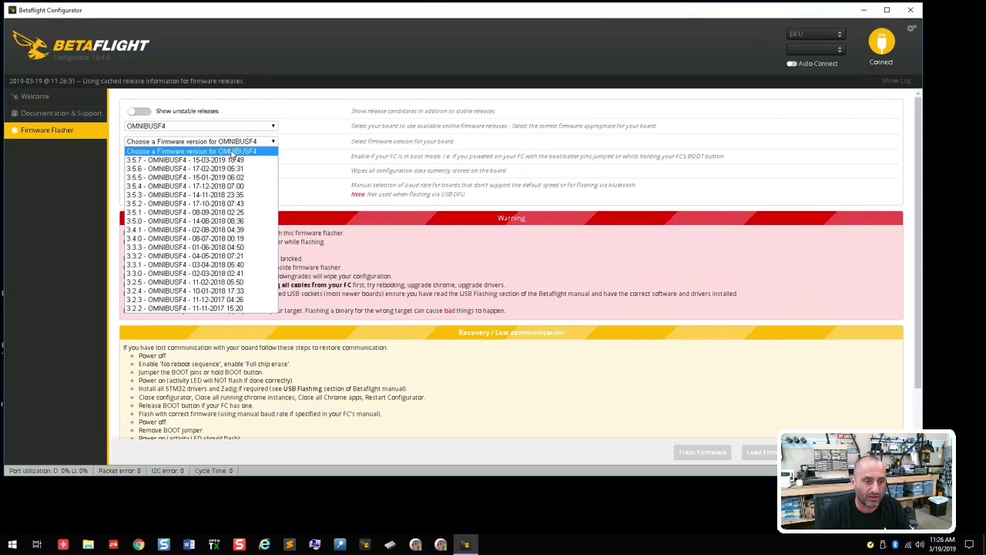
click(232, 151)
click(233, 145)
click(227, 160)
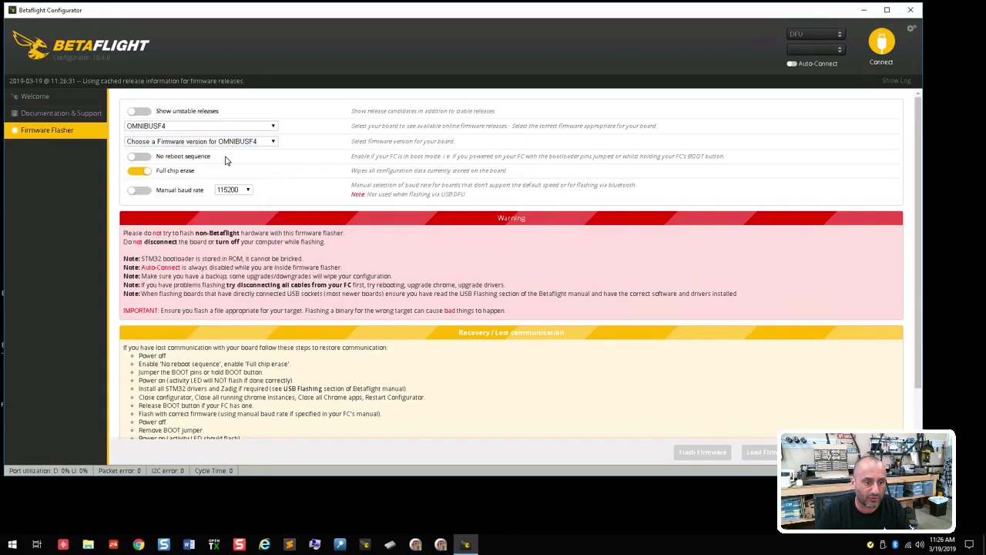
Step: Load the chosen firmware from online and flash it to the board, reconnecting to the flight controller when done
click(770, 453)
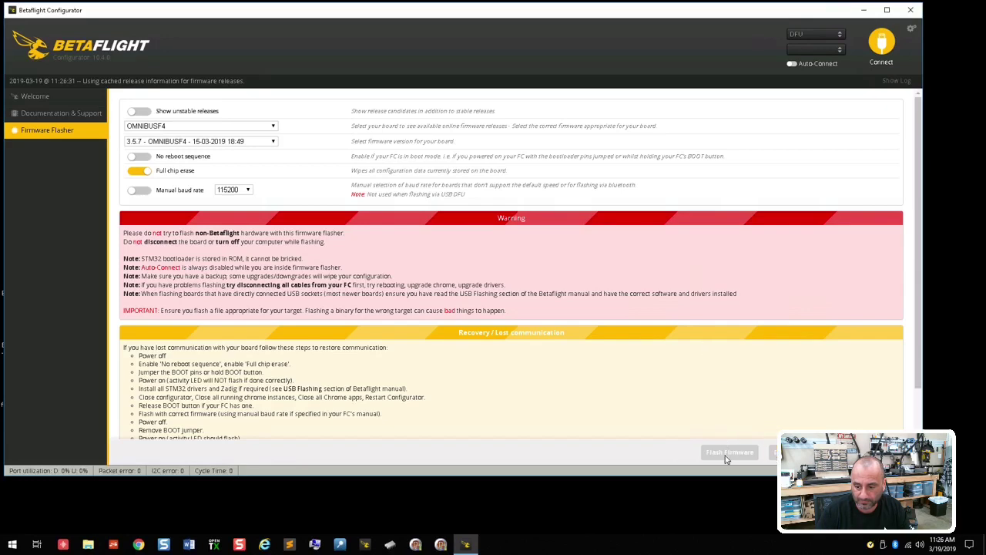
click(702, 453)
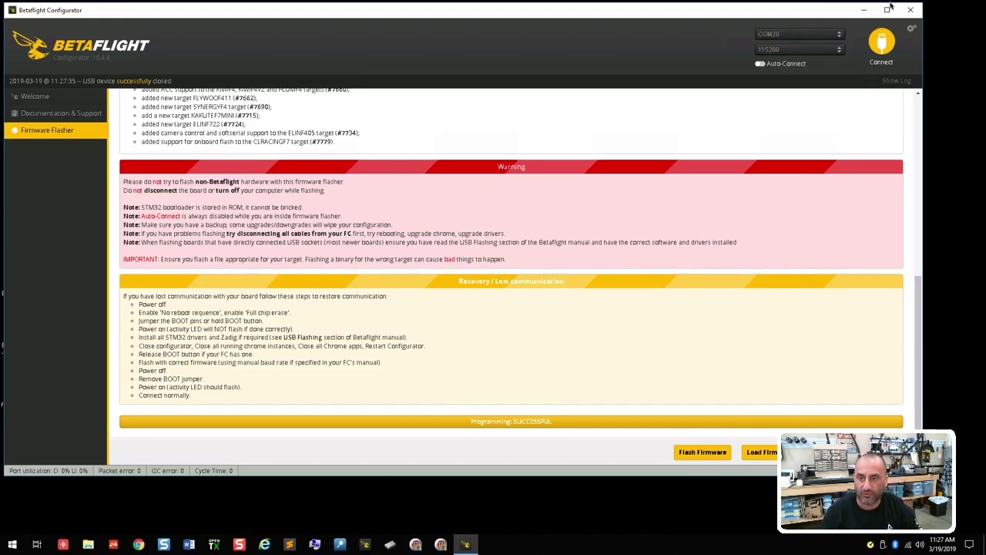
click(883, 46)
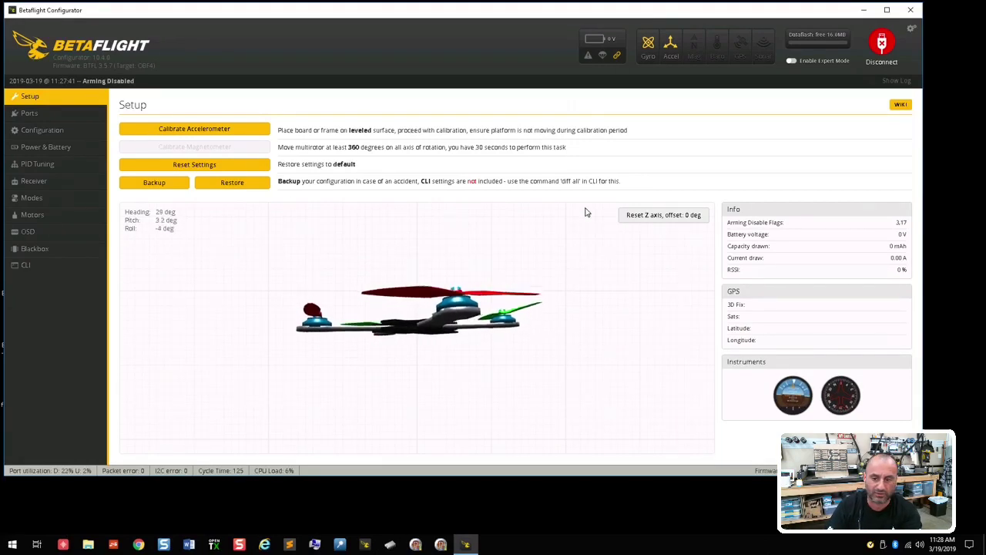
Step: Set the board alignment's Yaw Degrees to 135 in the configuration and save it
click(50, 131)
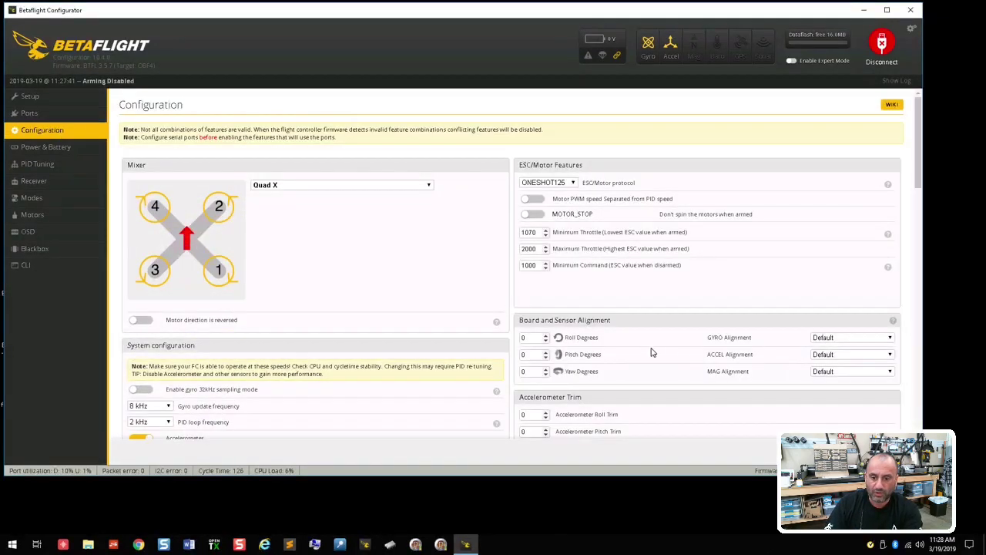
scroll(652, 350, down, 2)
double_click(521, 270)
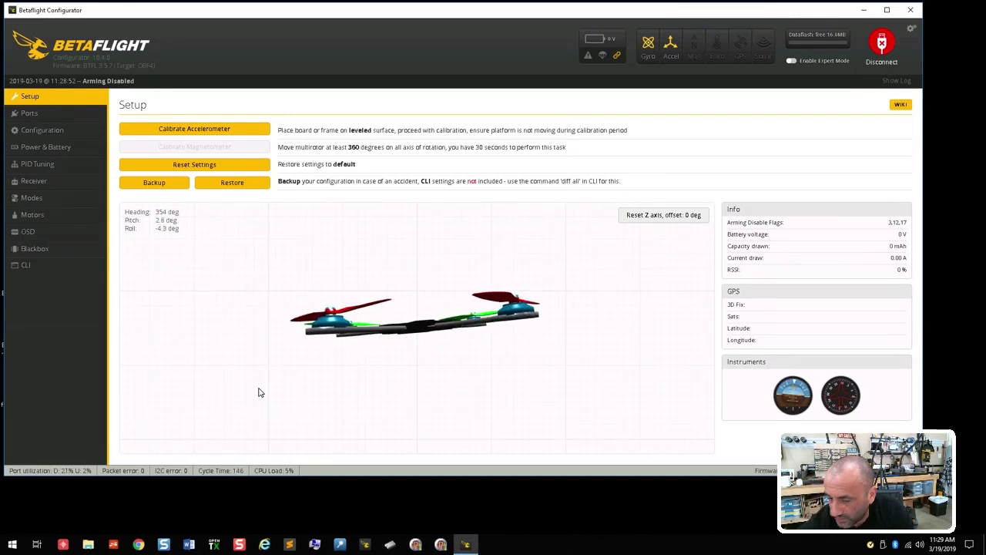
Step: Reset the Z axis of the model preview and calibrate the accelerometer
click(647, 218)
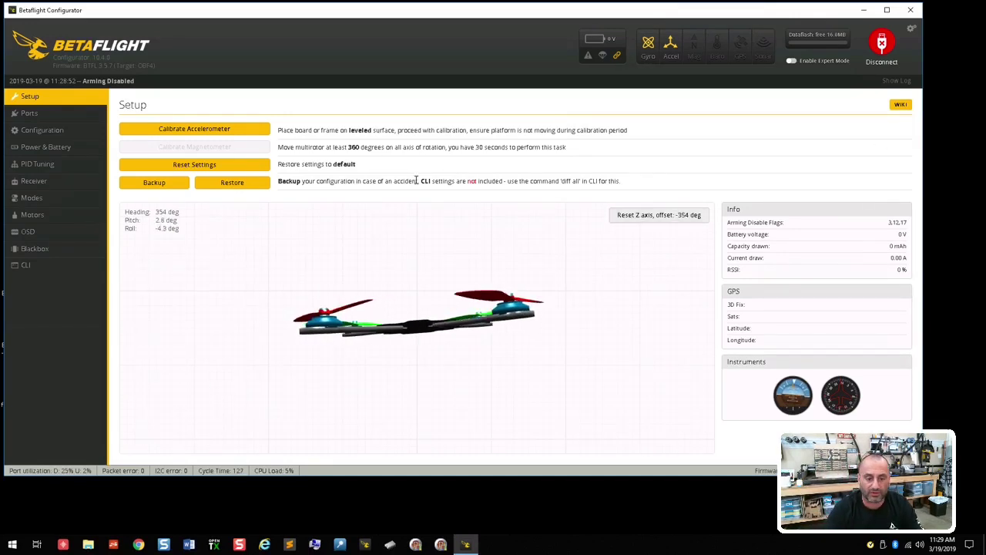
click(221, 129)
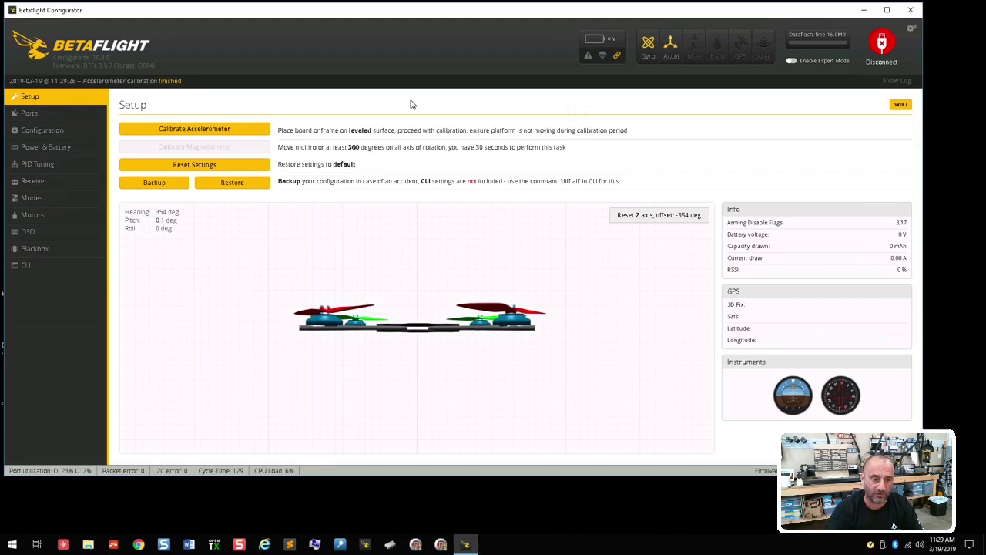
Step: Review the Quad X motor layout and the board alignment settings in the configuration
click(48, 131)
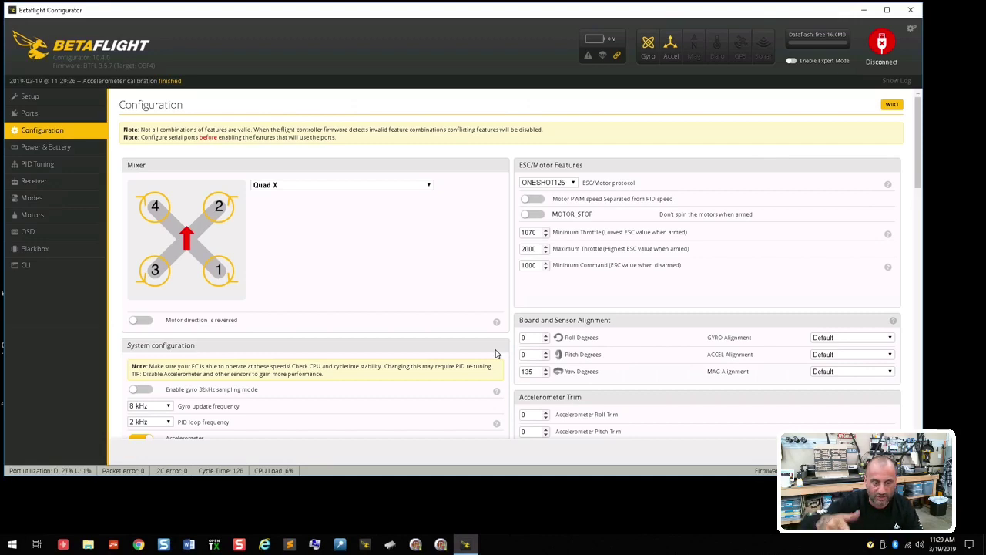
scroll(452, 354, down, 3)
scroll(451, 354, up, 3)
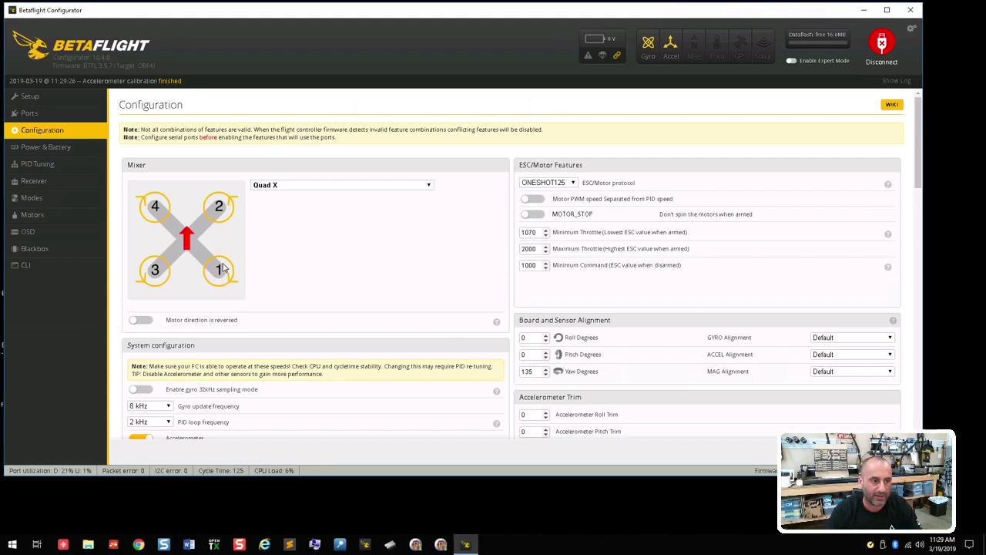
scroll(273, 269, down, 5)
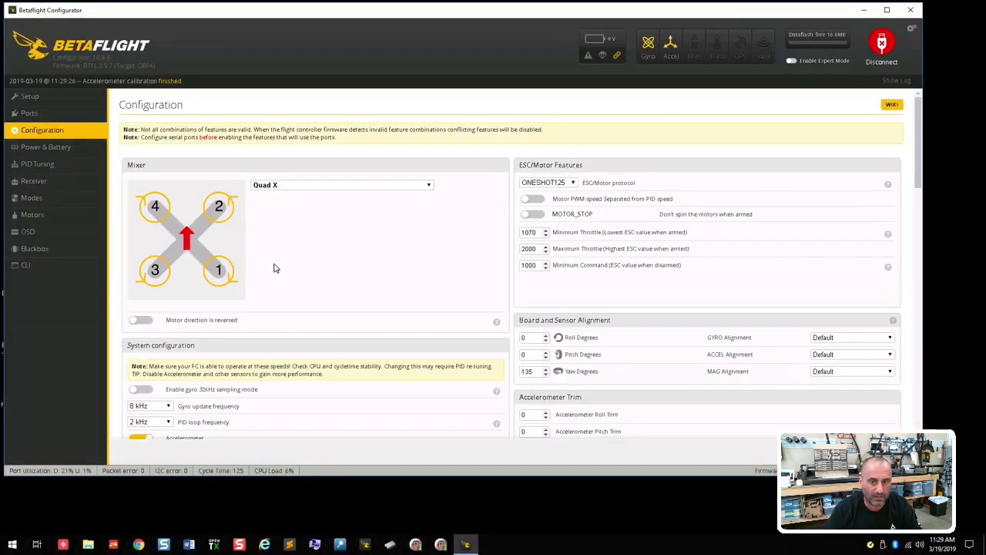
Step: Check the serial port assignments and view the motor test page
click(39, 112)
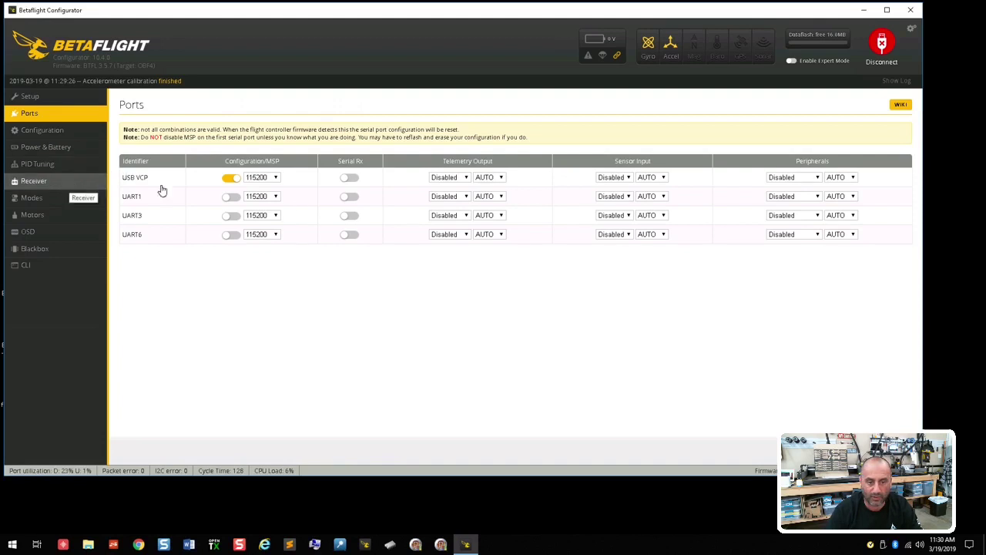
click(58, 218)
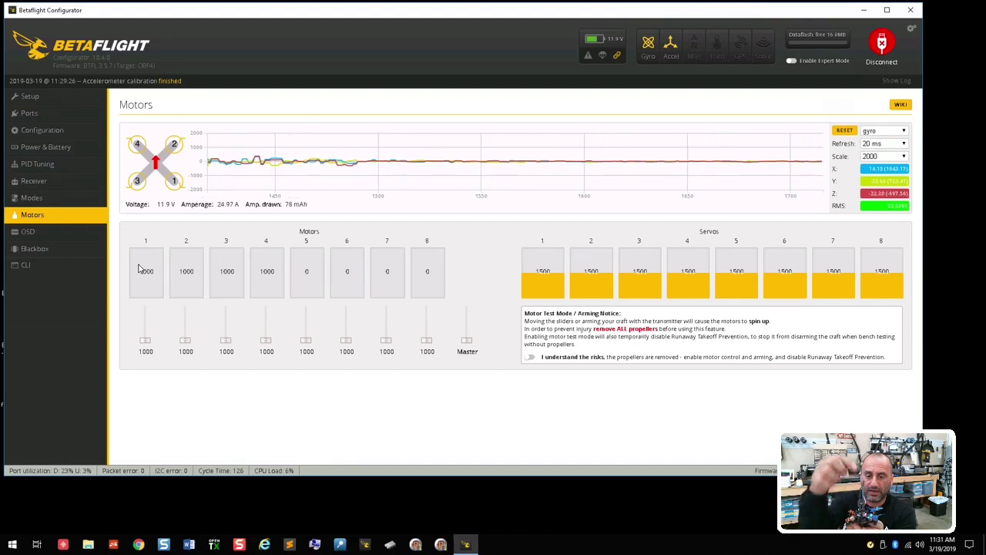
Step: Enable motor test mode, spin motor 1 at about 1153, and return it to 1000
click(529, 356)
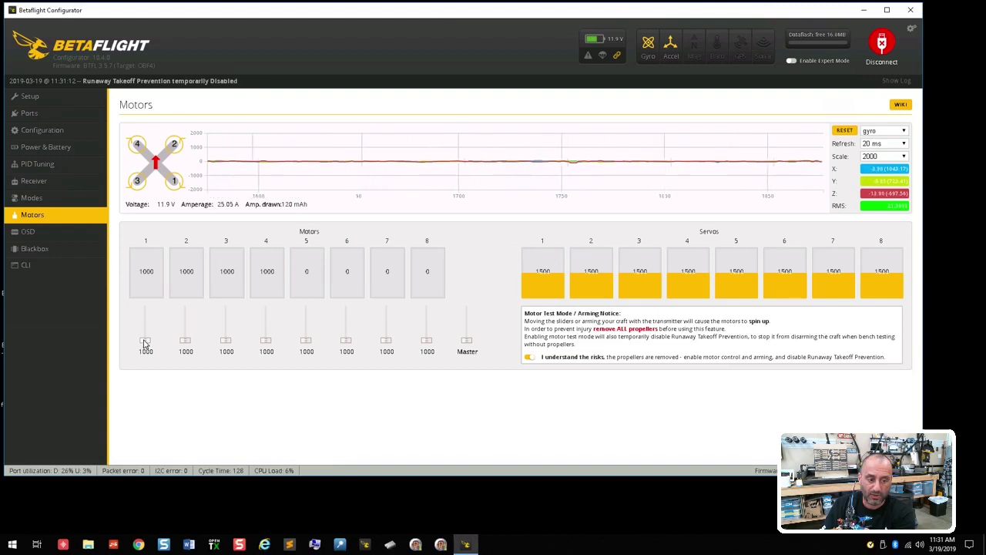
drag(145, 344, 146, 339)
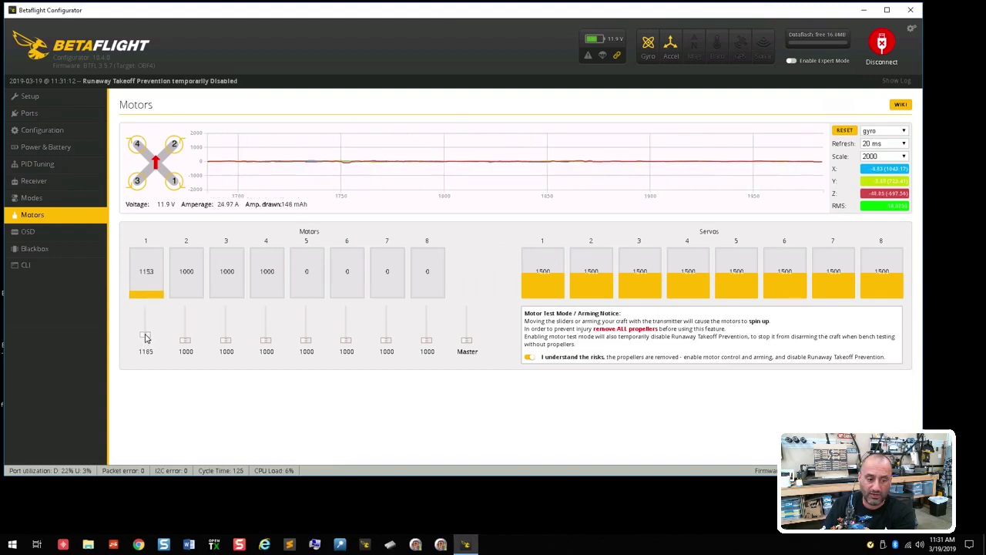
drag(145, 338, 146, 339)
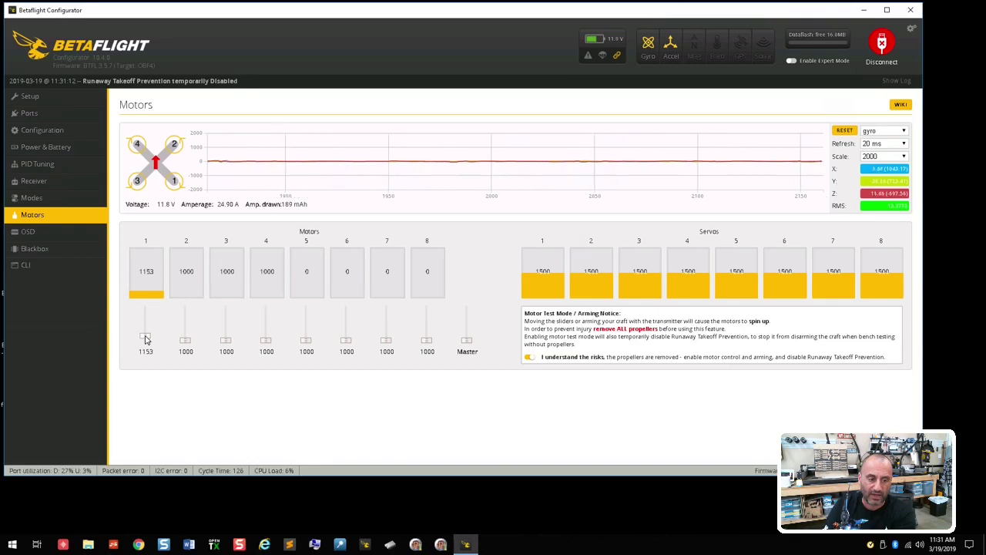
drag(146, 340, 145, 350)
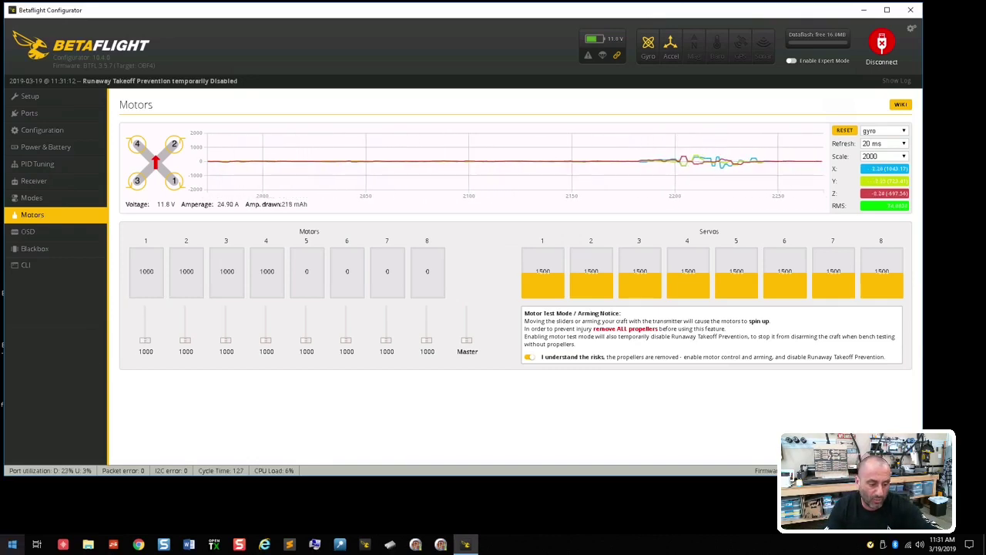
Step: Switch to Sublime Text, create a new file without downloading the update, and note "motor 1 = 4"
click(289, 546)
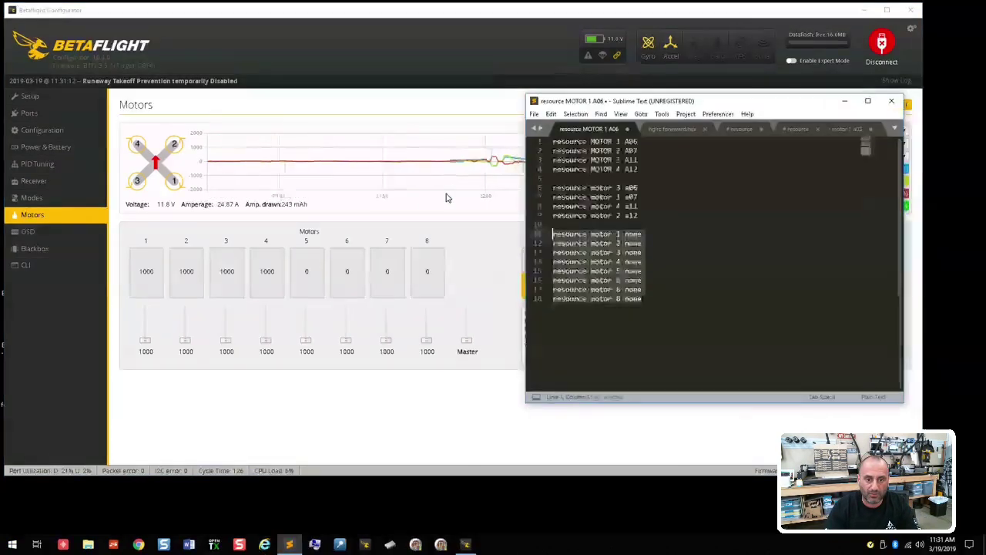
click(534, 114)
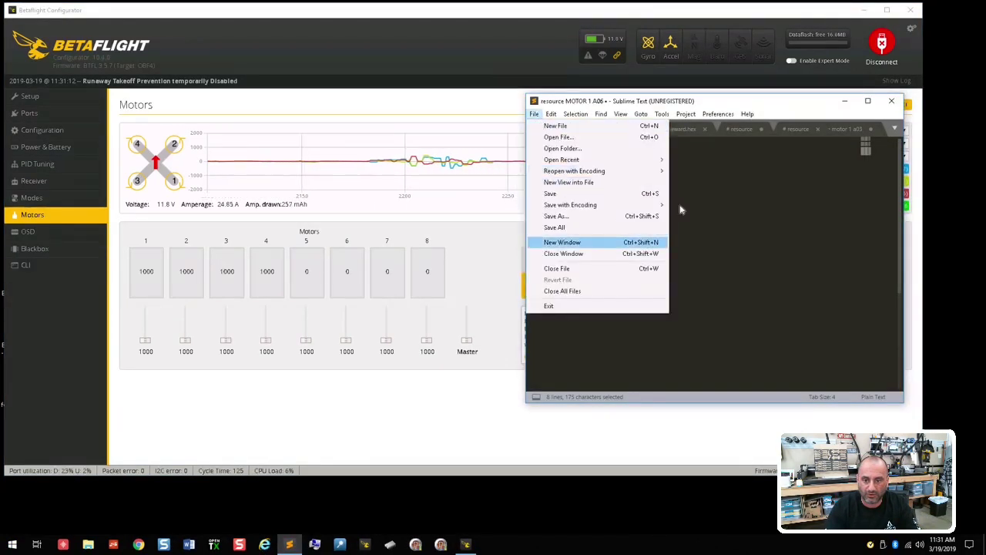
click(584, 127)
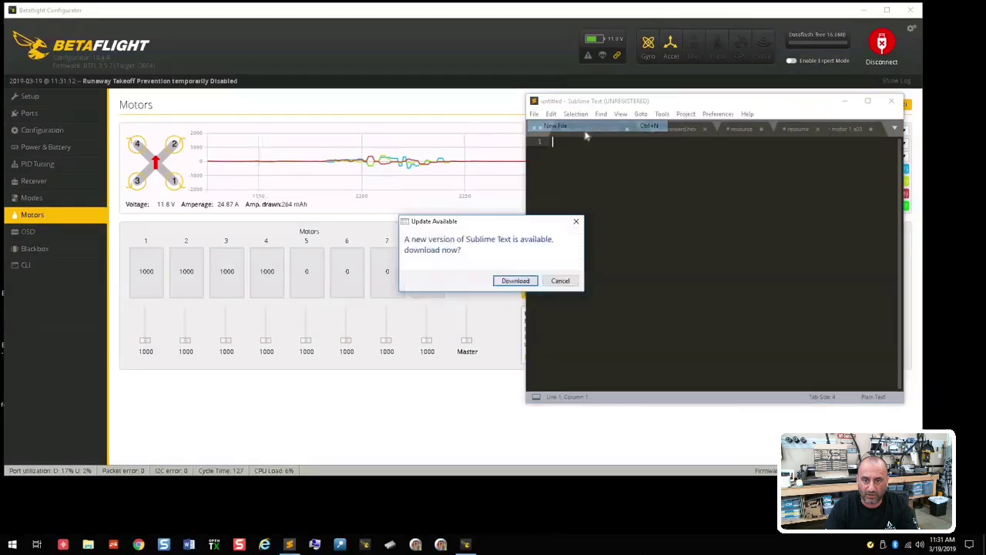
click(561, 280)
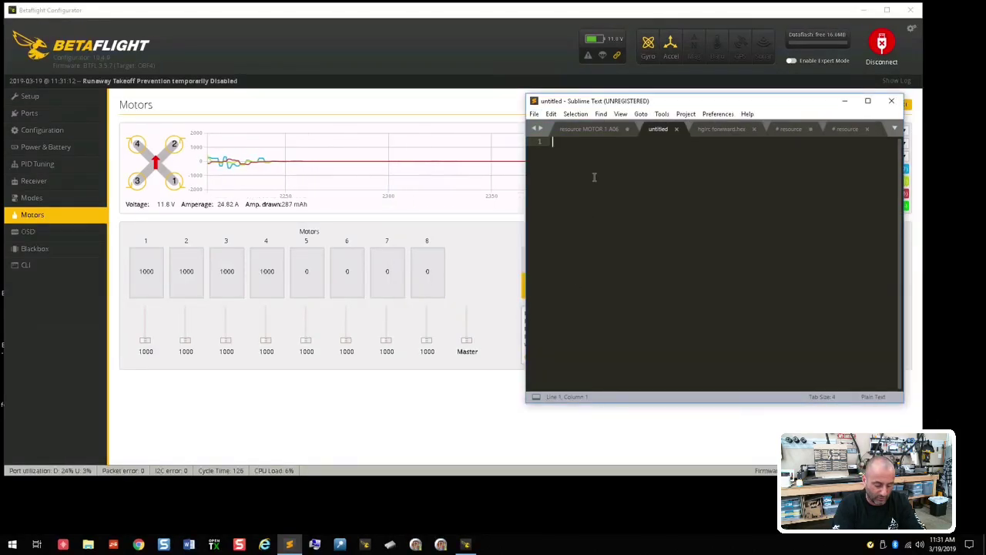
text(motor 1 )
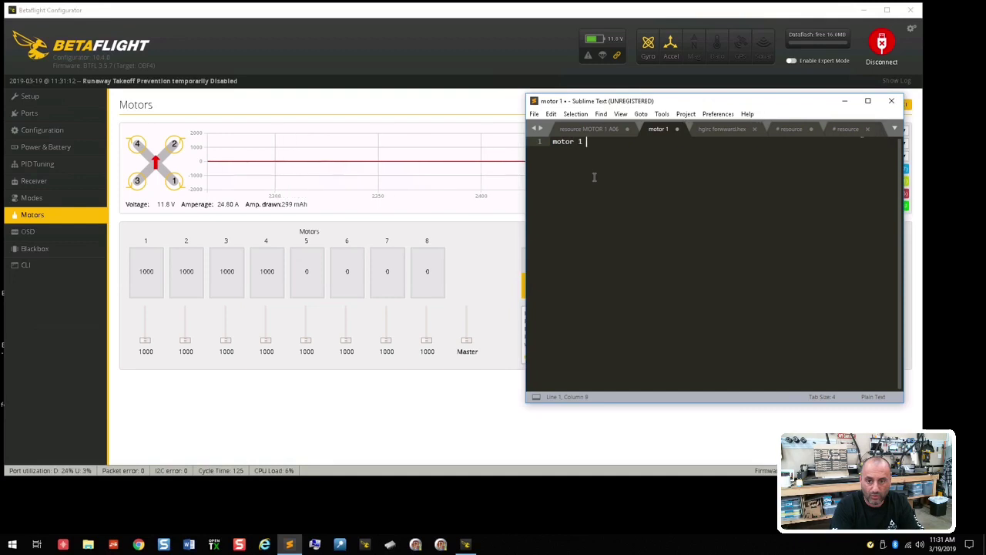
text(= 4)
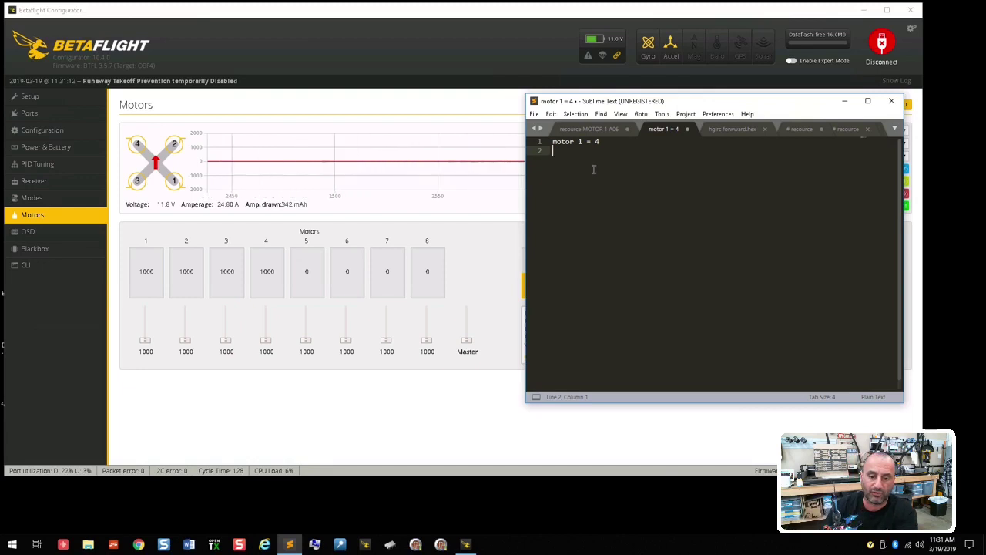
Step: Briefly spin motor 2 in Betaflight Configurator and record "motor 2 = 3" in the Sublime Text note
drag(185, 342, 184, 348)
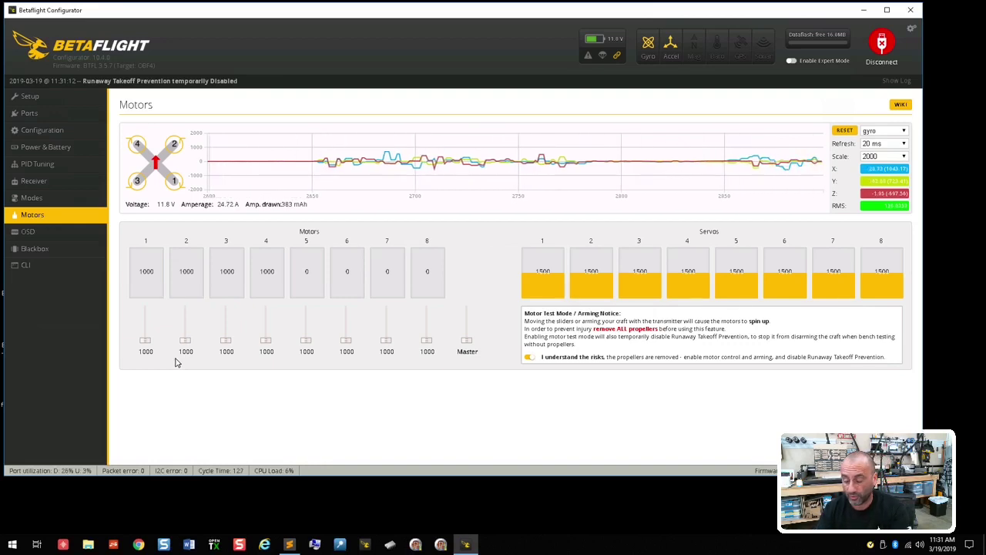
click(289, 543)
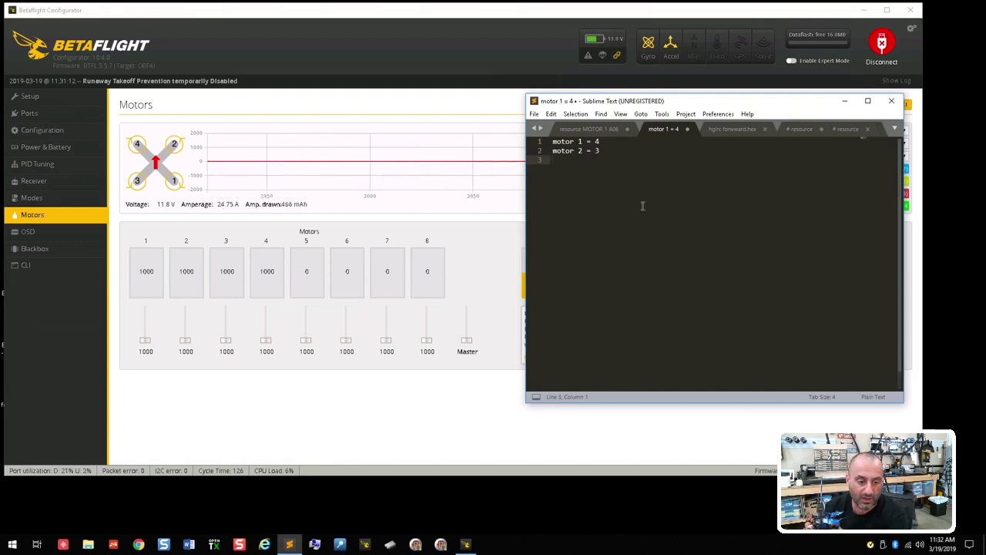
Step: Briefly spin motor 3 in Betaflight Configurator, then add "motor 3 = 2" and "motor 4 = 1" to the Sublime Text note
click(227, 342)
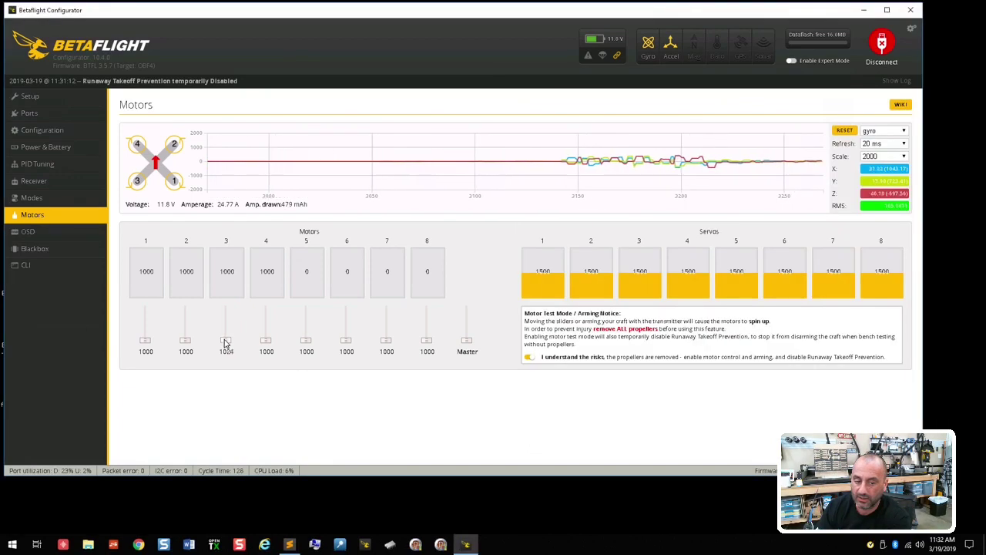
drag(226, 342, 224, 370)
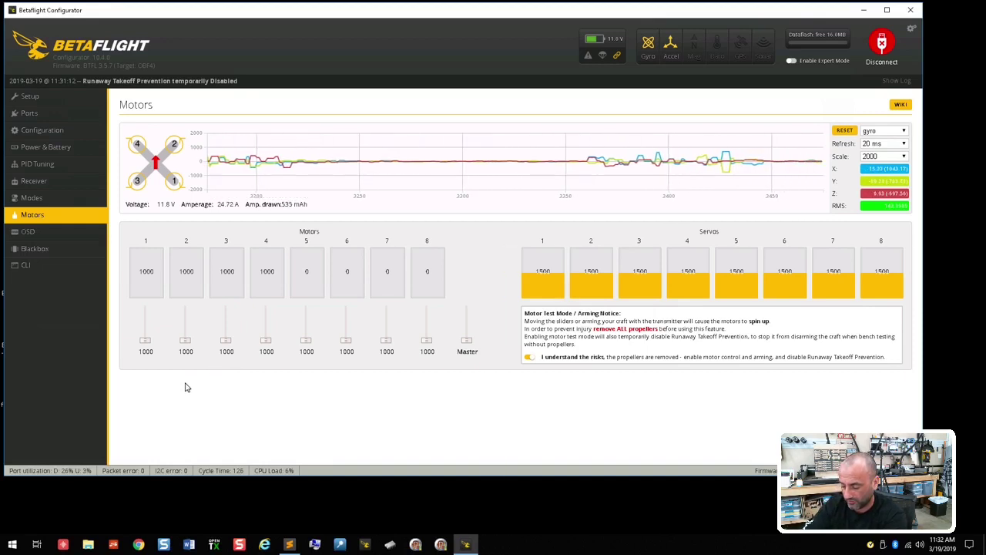
click(147, 487)
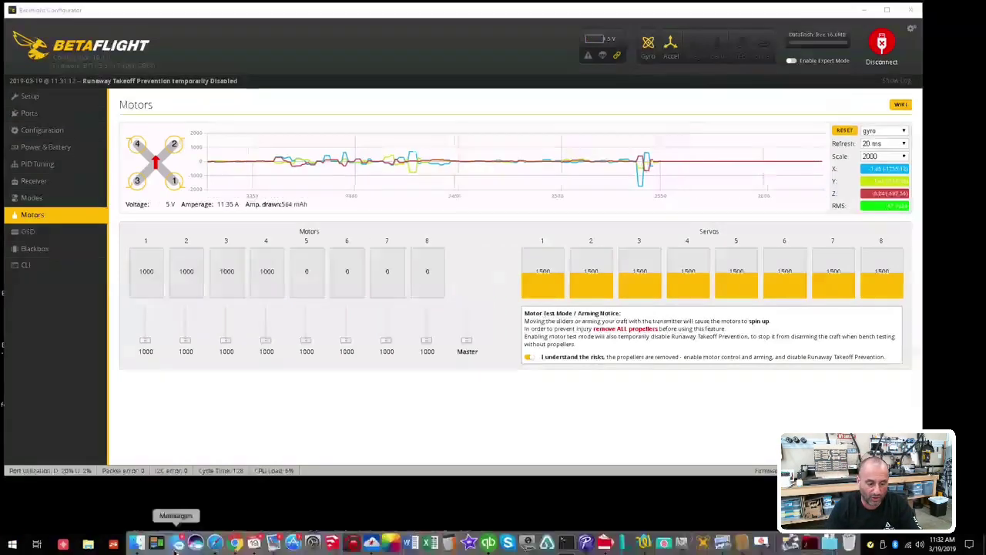
click(297, 544)
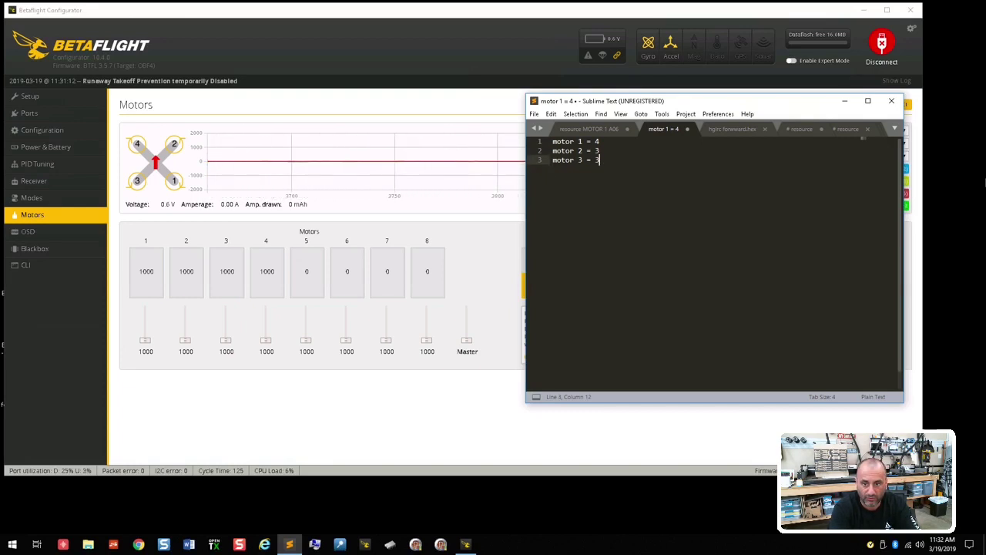
key(BackSpace)
text(2)
key(Return)
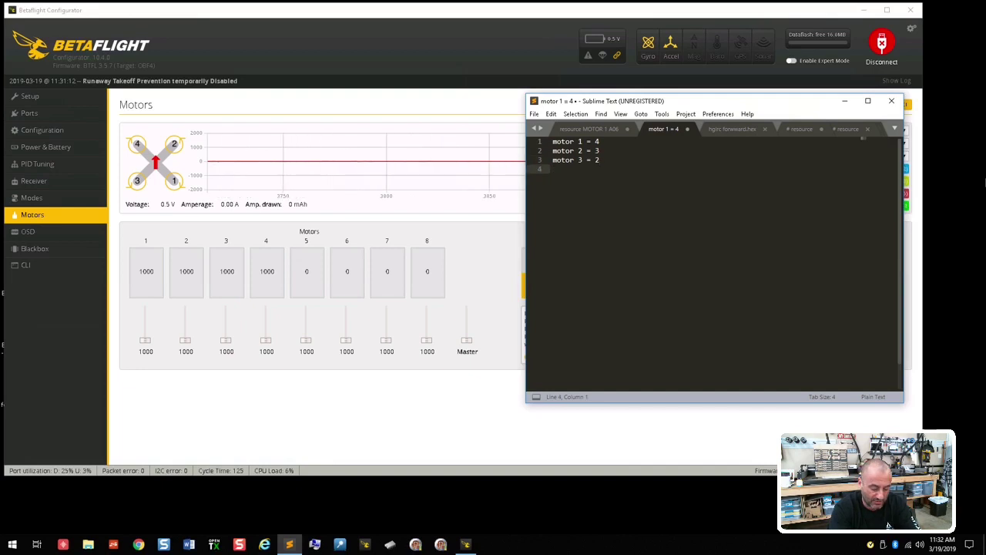
text(motor 4 = 1)
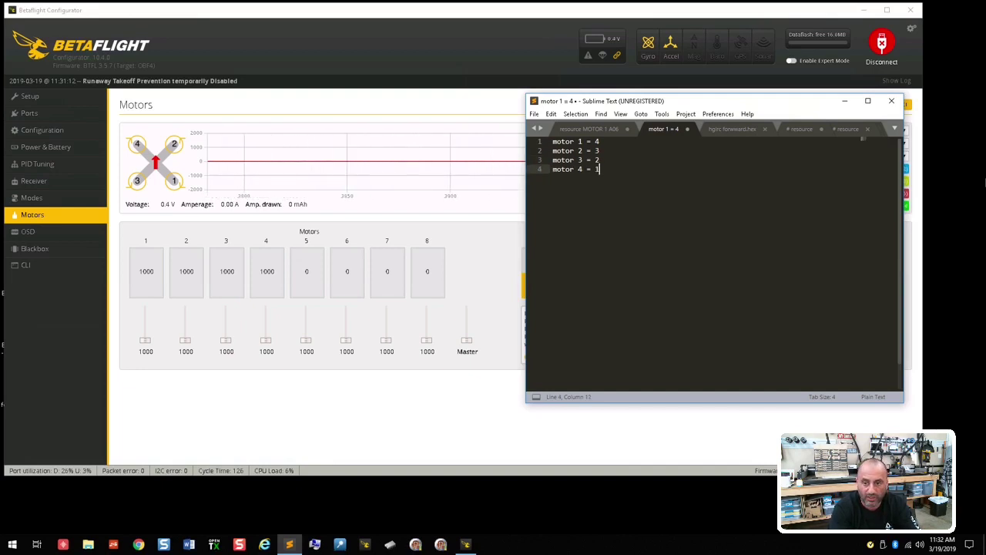
key(Return)
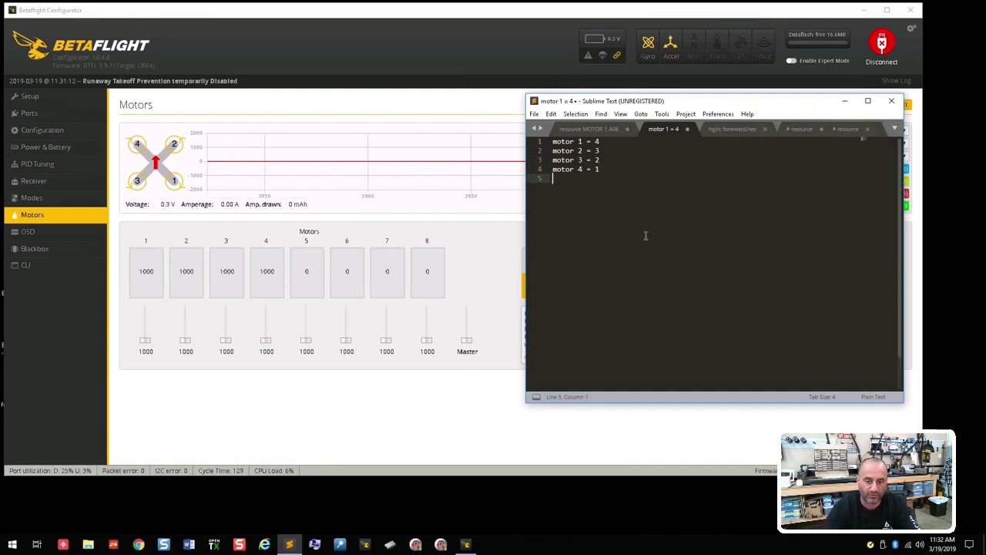
Step: Disable motor test mode in Betaflight Configurator and list the board's pin assignments with the CLI command "resource"
click(497, 293)
click(529, 357)
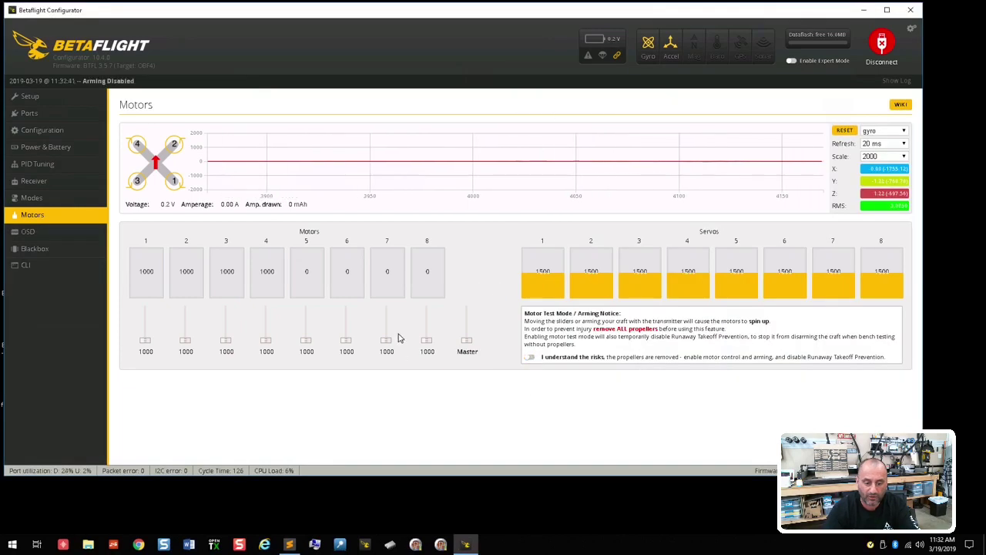
click(57, 270)
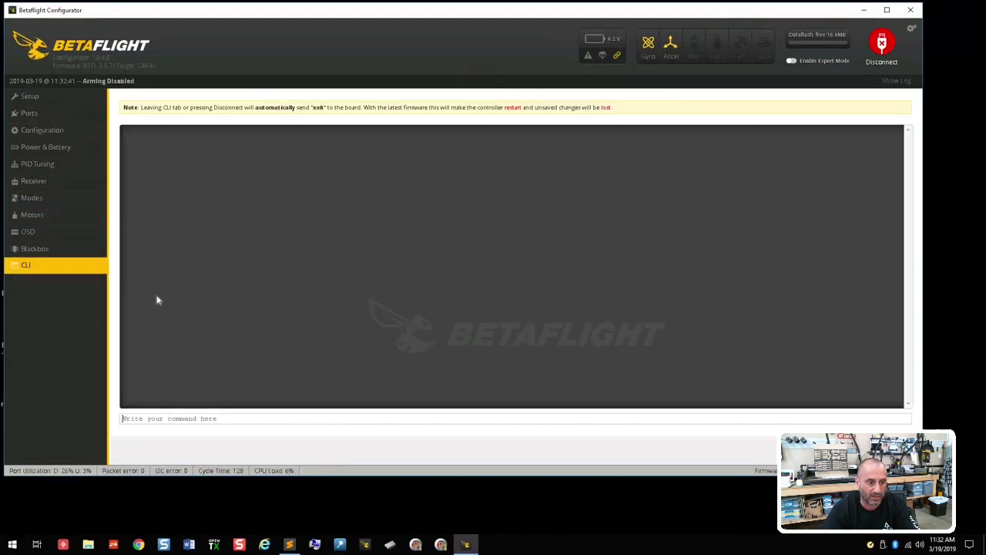
text(resource)
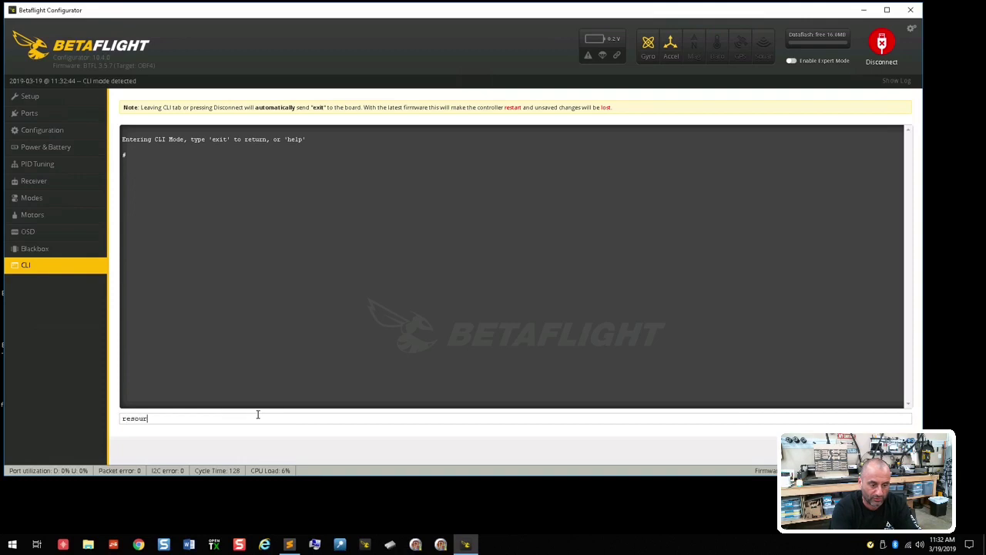
key(Return)
scroll(212, 287, up, 2)
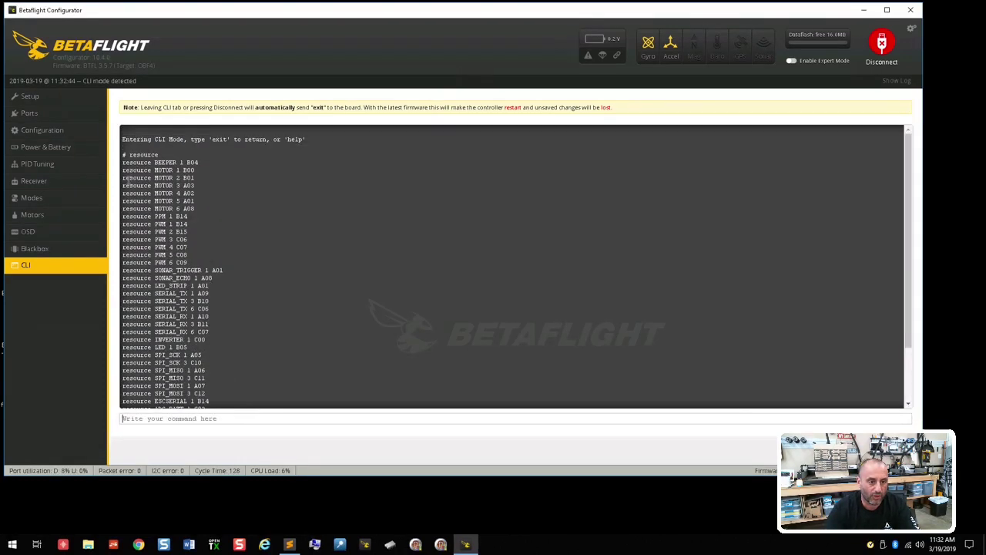
Step: Copy the resource lines for motors 1 to 4 from the CLI output and paste them below the motor mapping in Sublime Text
drag(123, 169, 202, 210)
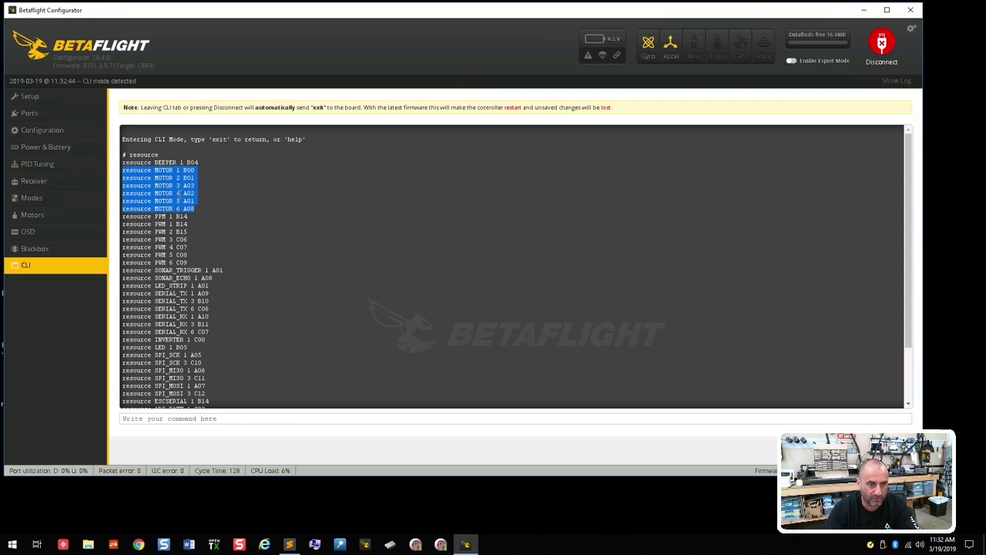
click(205, 207)
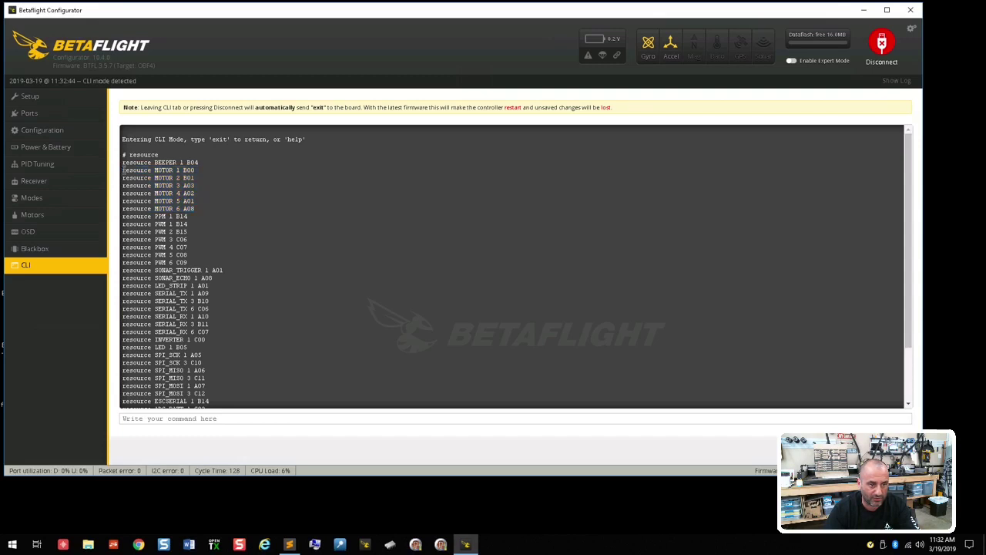
drag(123, 170, 200, 192)
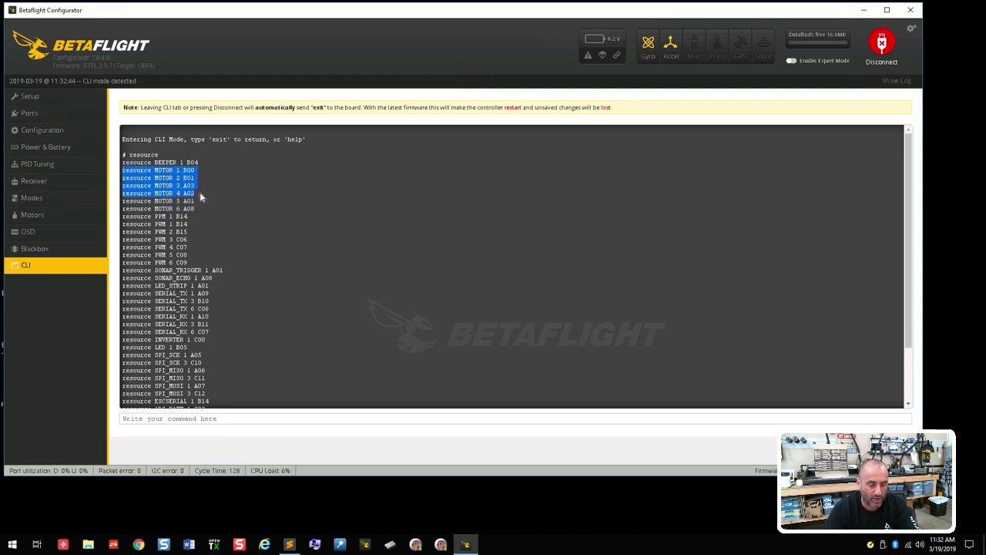
right_click(155, 177)
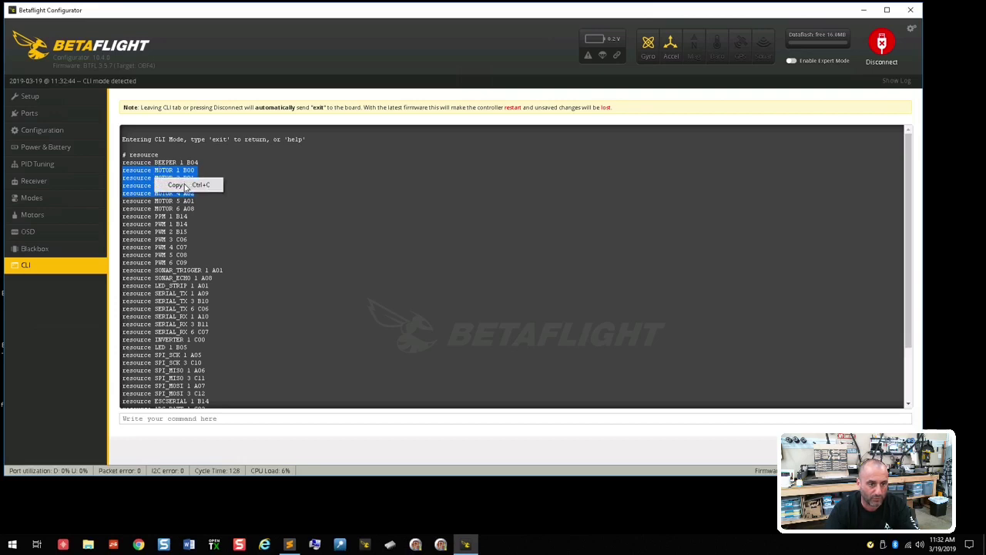
click(184, 186)
click(289, 544)
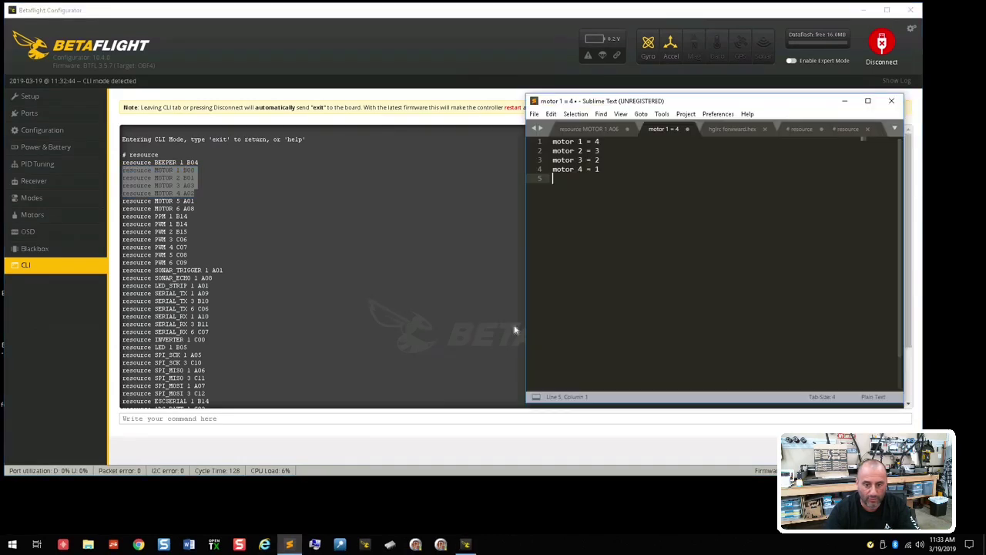
key(Return)
key(ctrl+v)
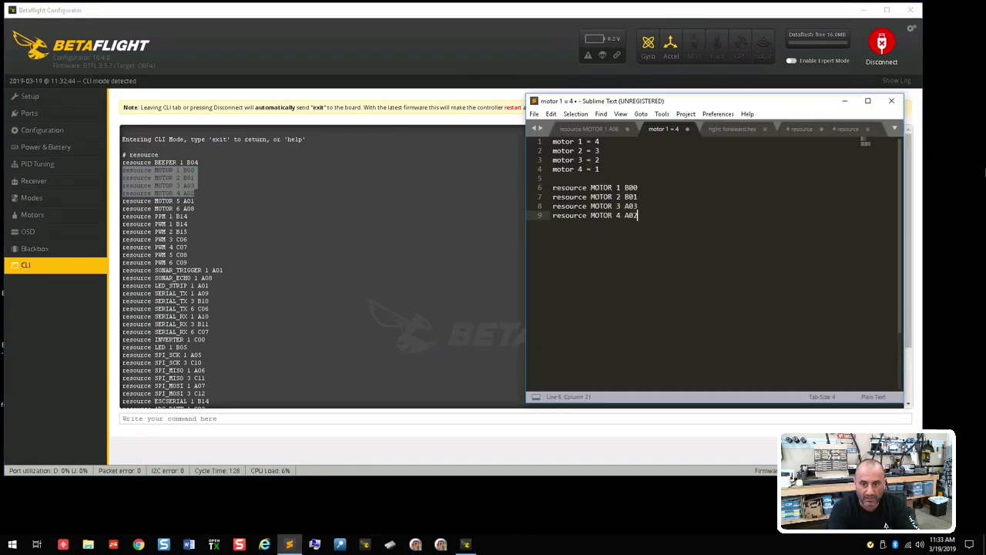
Step: Add the lines "resource motor 1 none" and "resource motor 2 none" below the pasted resource lines in the Sublime Text note
key(Return)
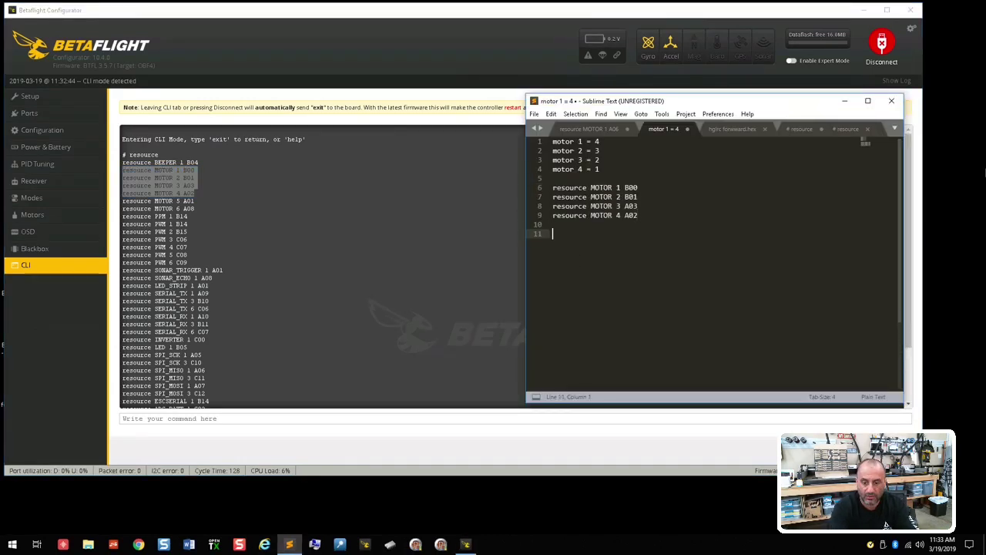
click(634, 188)
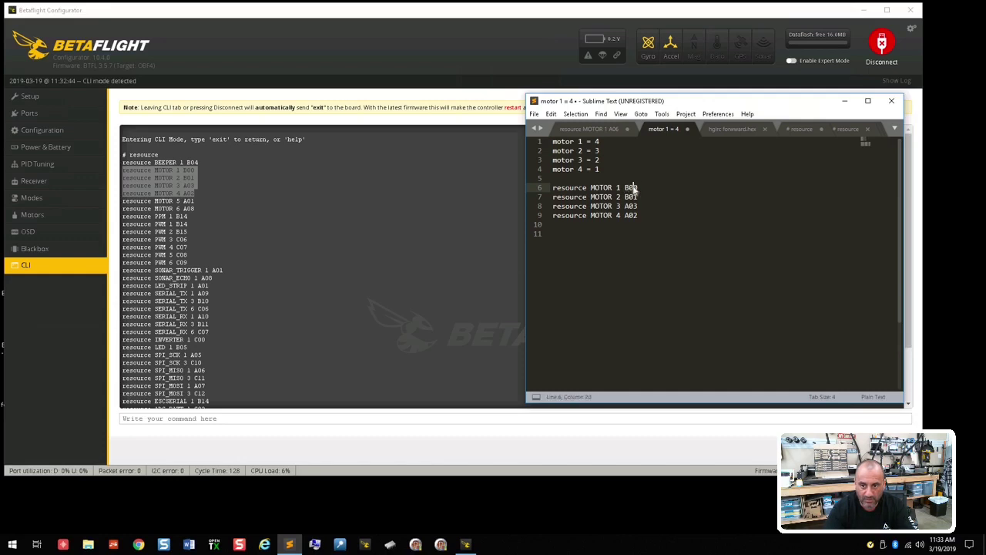
double_click(597, 142)
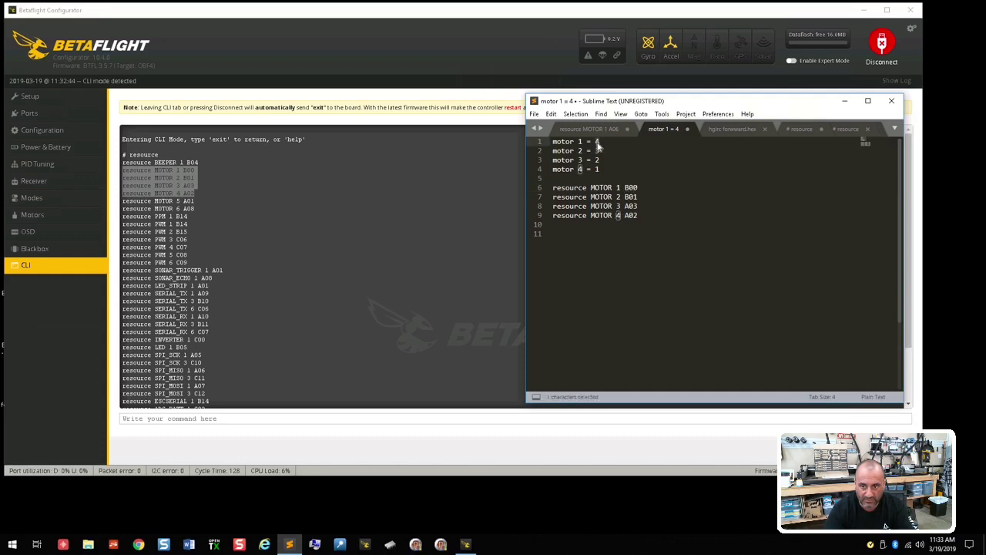
click(590, 231)
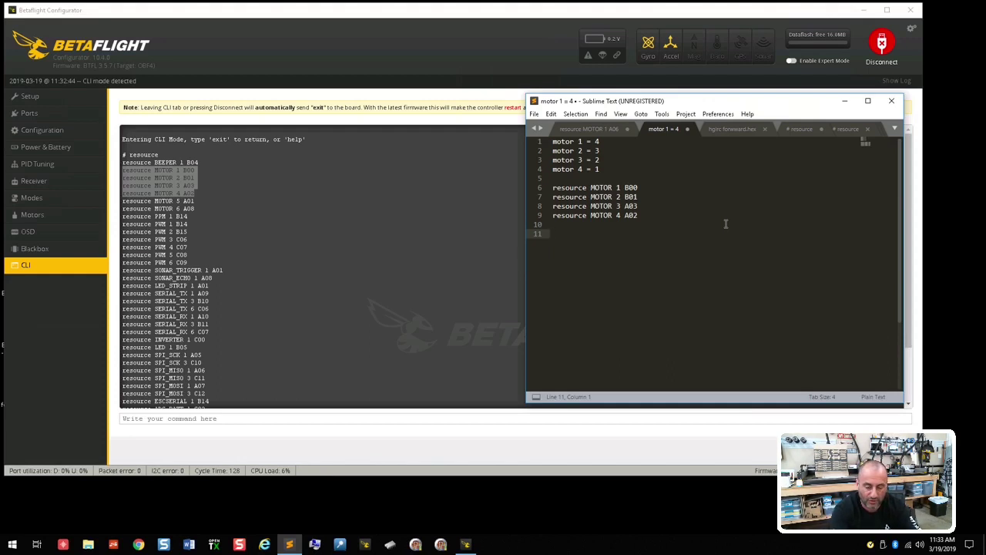
text(resour)
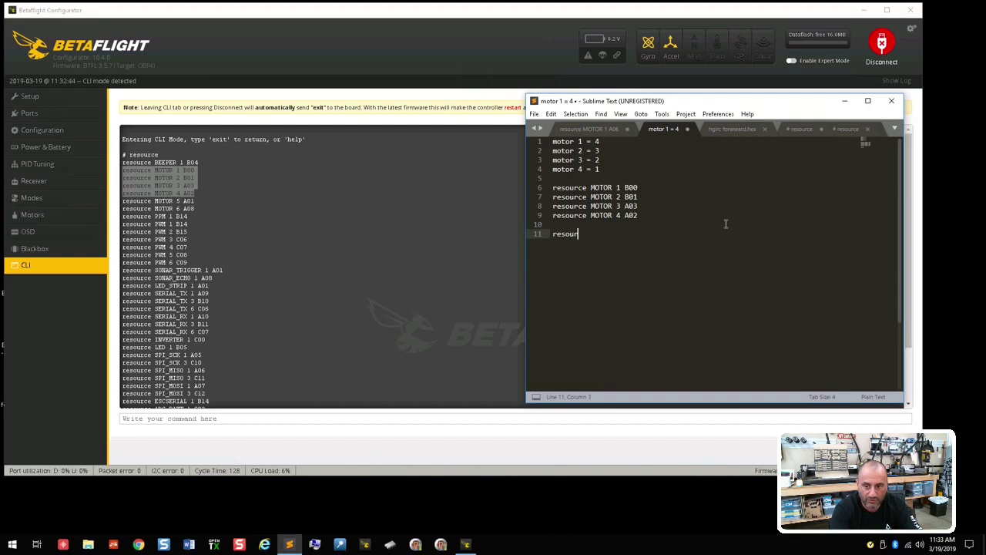
text(ce motor 1 none)
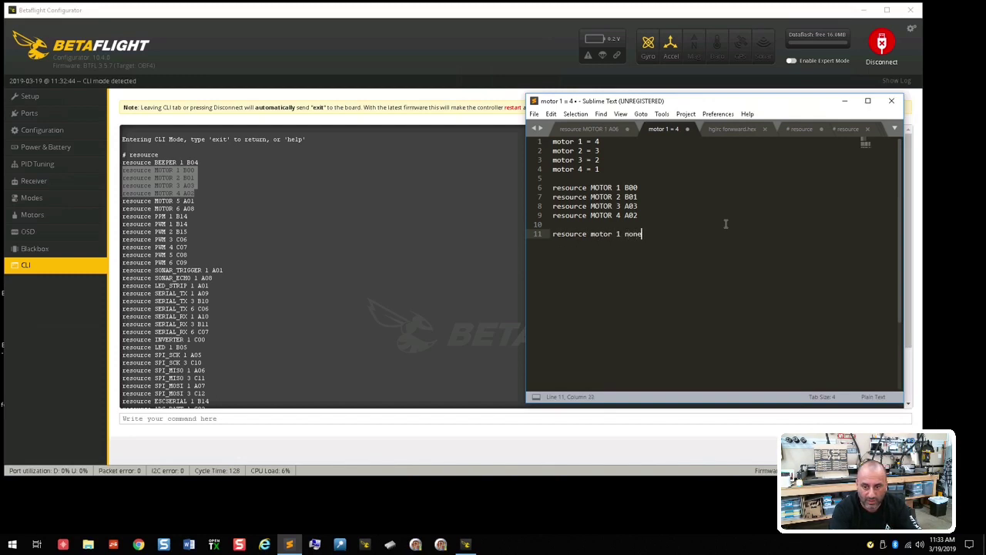
key(Return)
text(resourc)
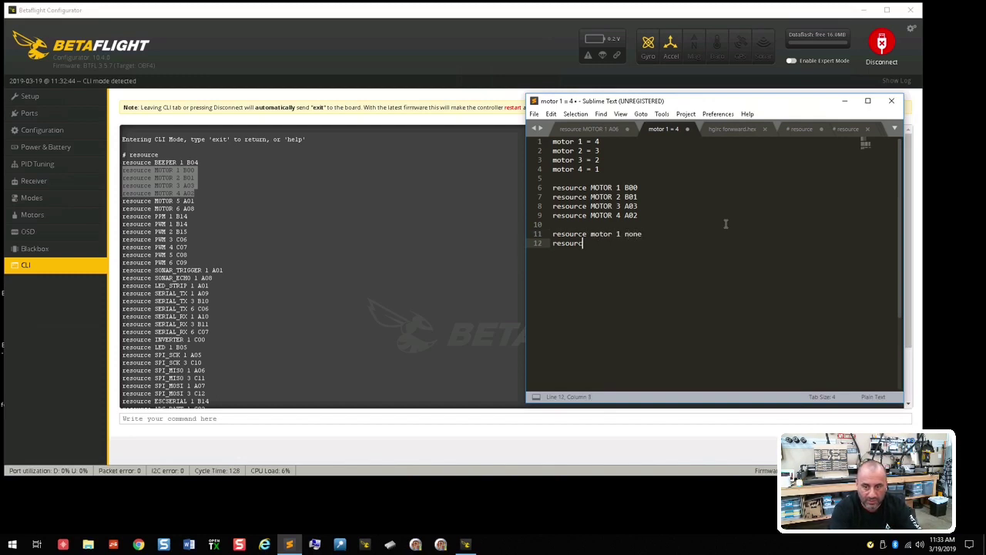
text(e motor 2 none)
key(Return)
Step: Add the lines "resource motor 3 none" and "resource motor 4 none", followed by a blank line
text(resourece moto)
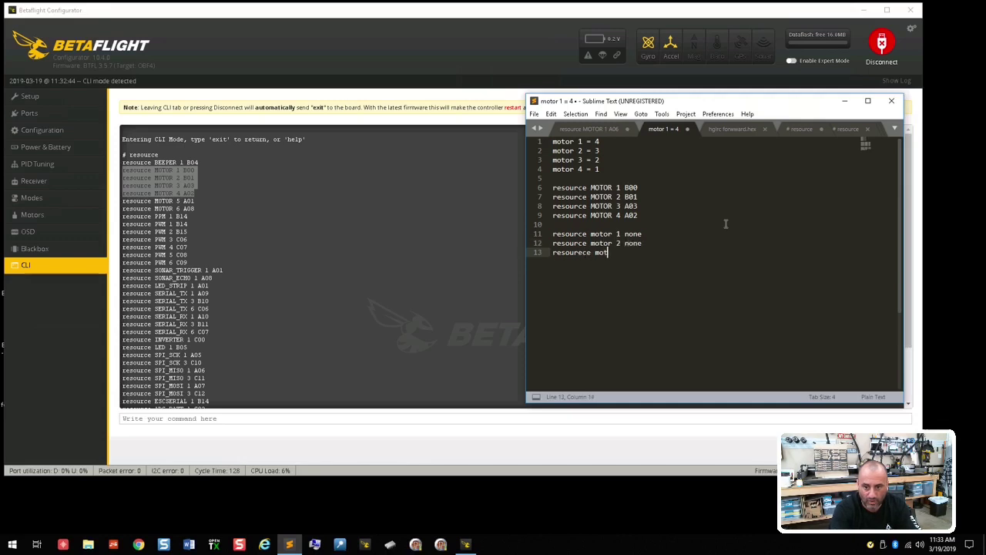
key(BackSpace)
key(BackSpace)
key(BackSpace)
key(BackSpace)
key(BackSpace)
key(BackSpace)
key(BackSpace)
key(BackSpace)
text(ce motor)
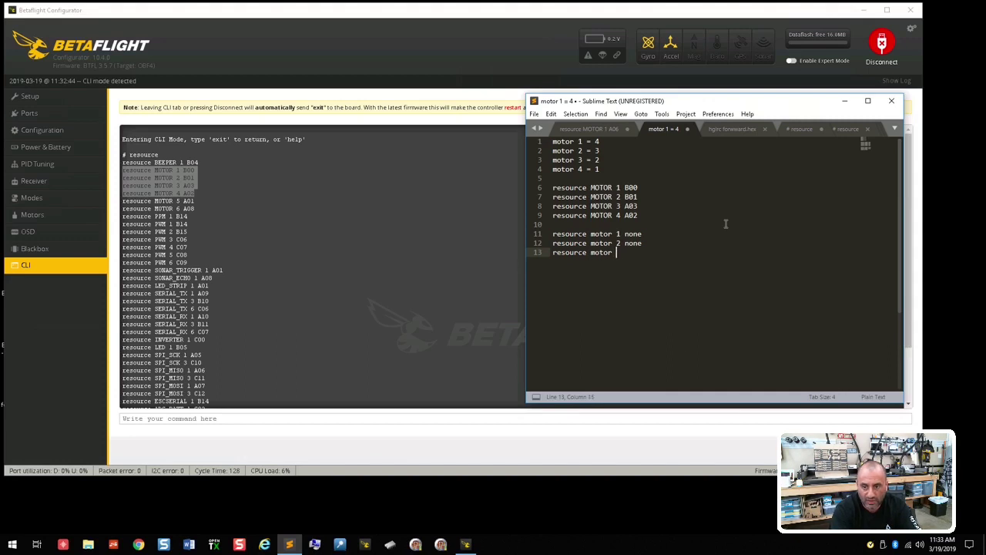
text(s  none)
key(Return)
text(resource motor 5)
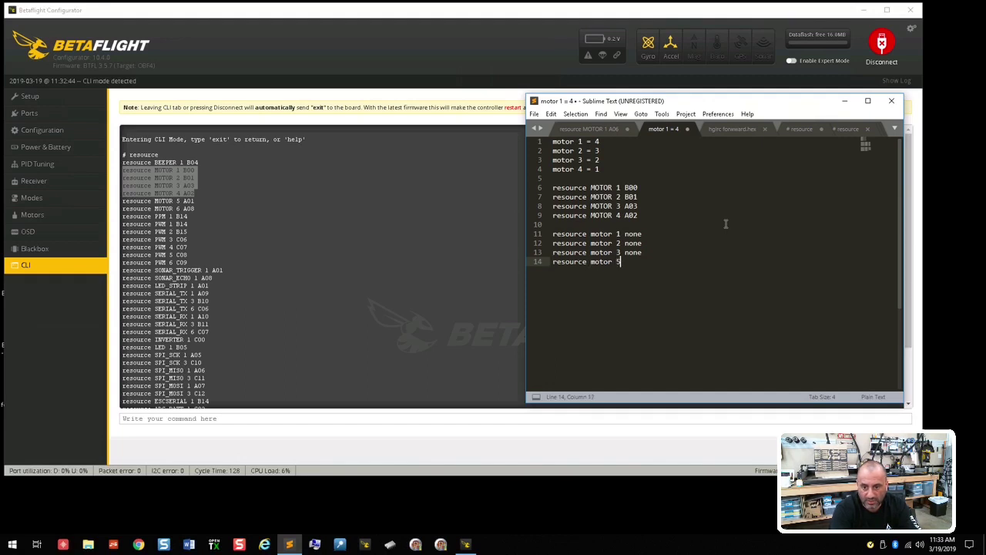
key(BackSpace)
text(4 none)
key(Return)
key(Return)
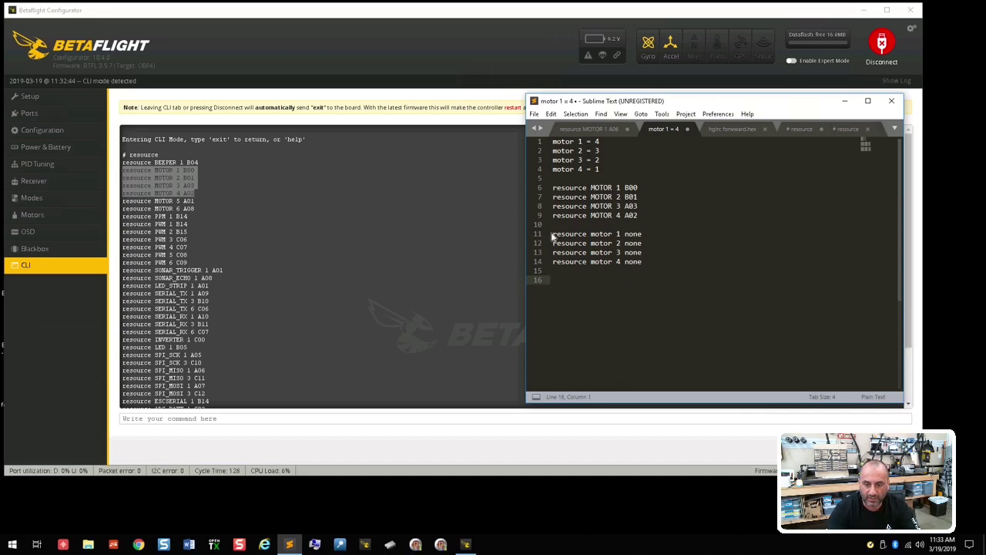
mouse_move(553, 237)
mouse_down()
mouse_move(638, 252)
mouse_move(645, 265)
mouse_move(553, 235)
mouse_up()
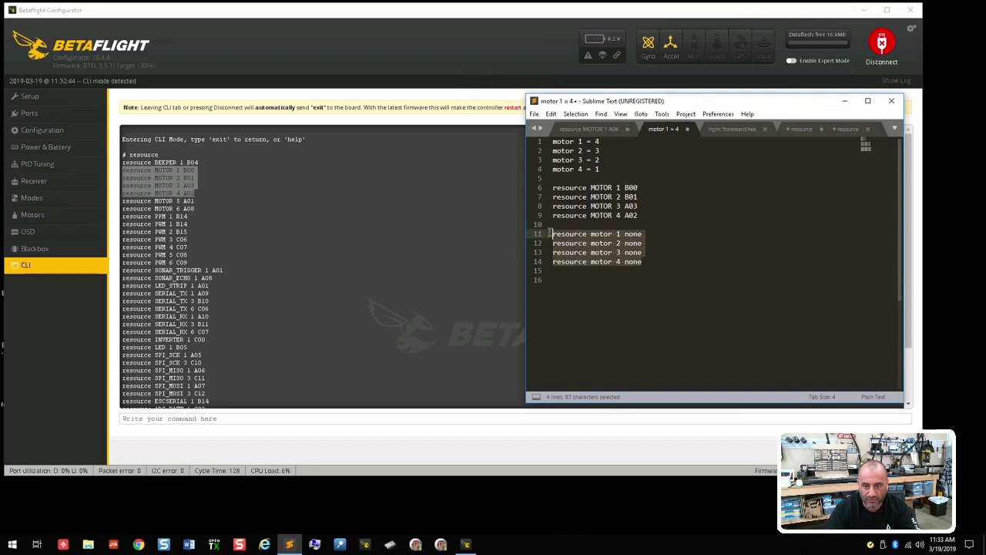
click(570, 279)
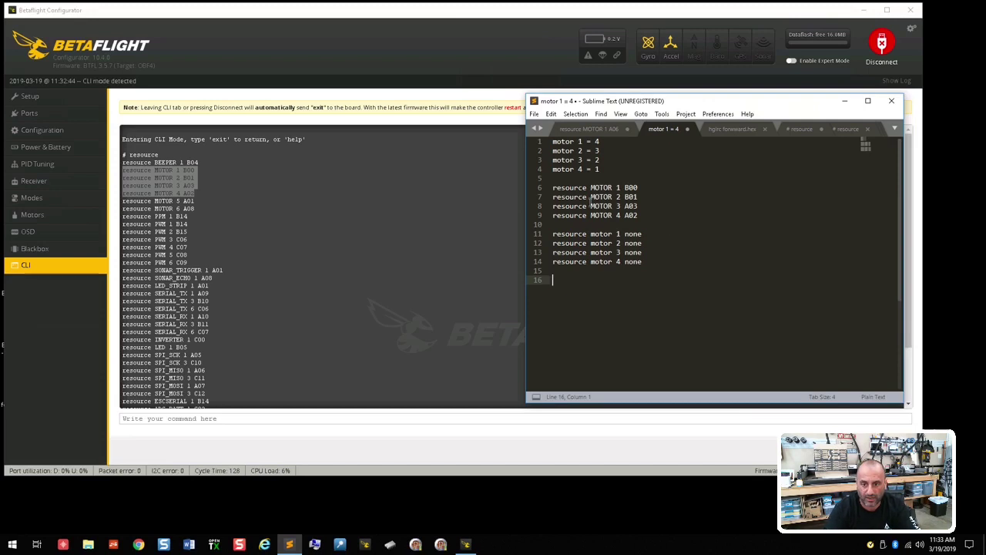
drag(552, 186, 640, 215)
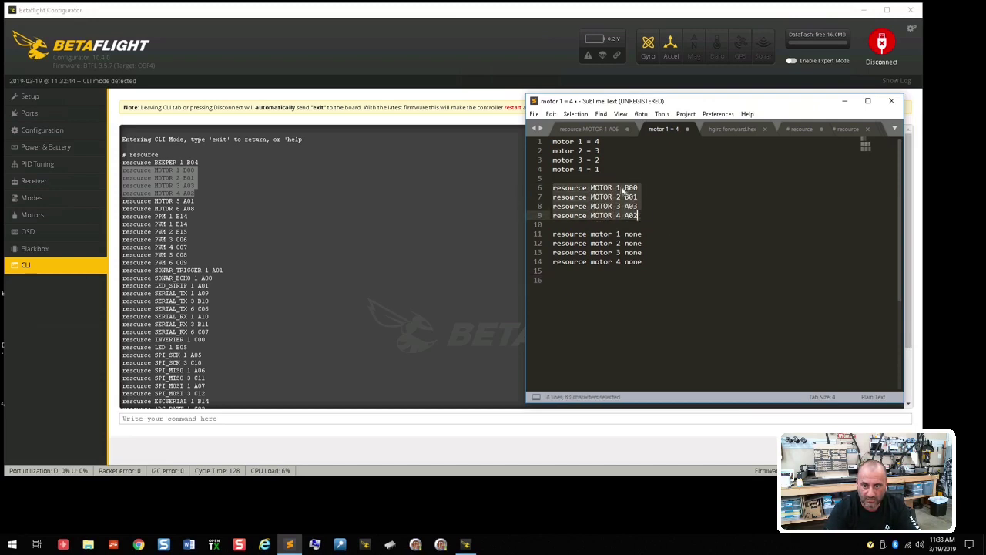
click(594, 282)
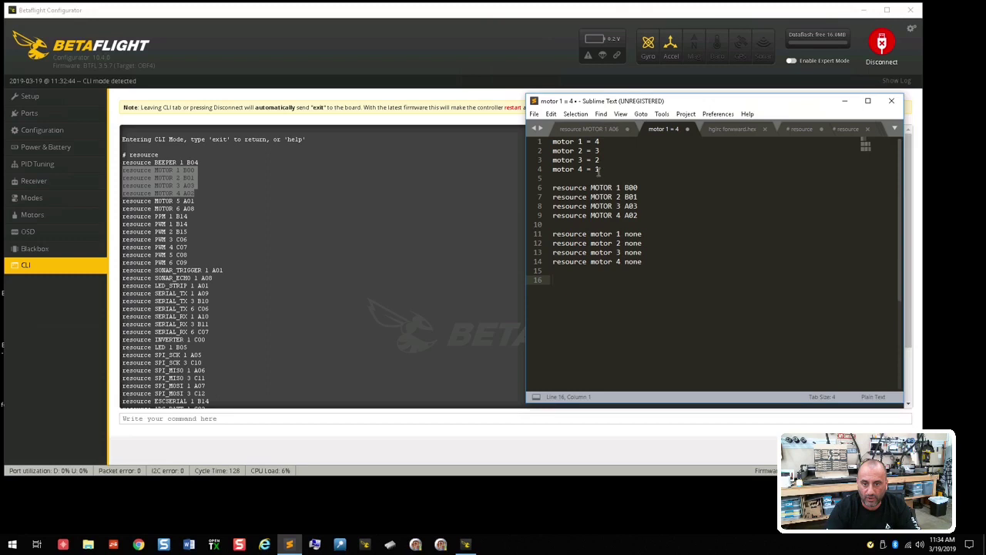
Step: Start the remapping block below the "none" lines with "resource motor 1 A02" and "resource motor 2 A03"
triple_click(552, 171)
click(562, 169)
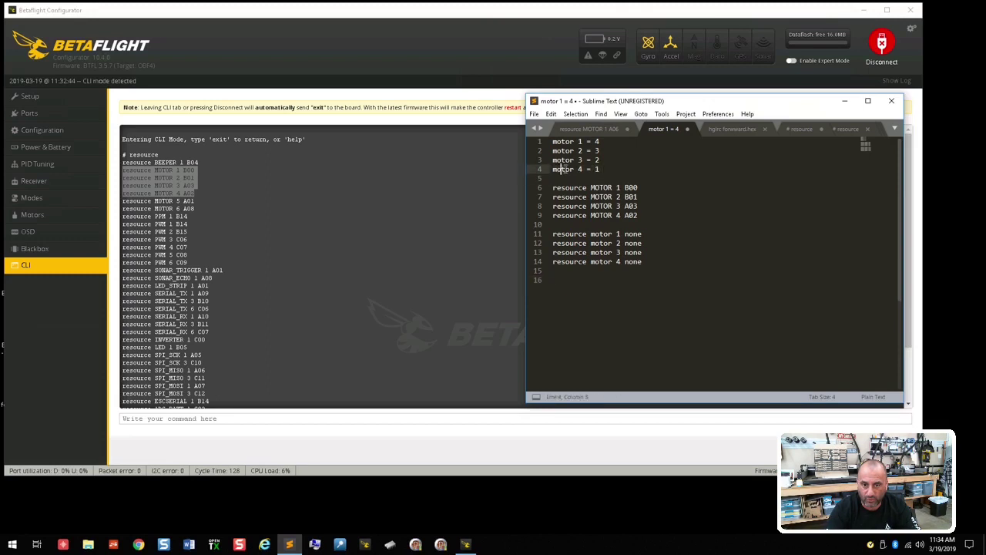
click(634, 215)
click(566, 278)
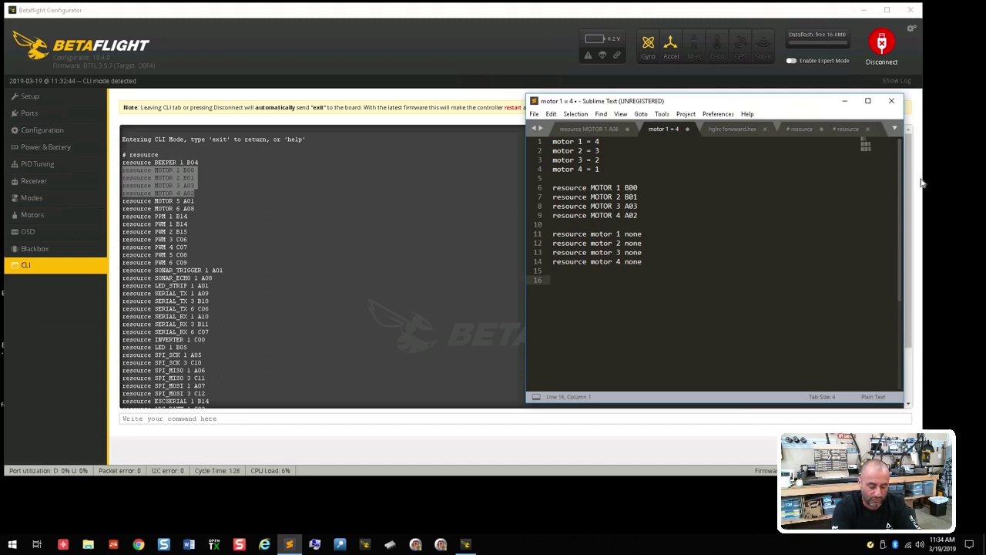
text(resource )
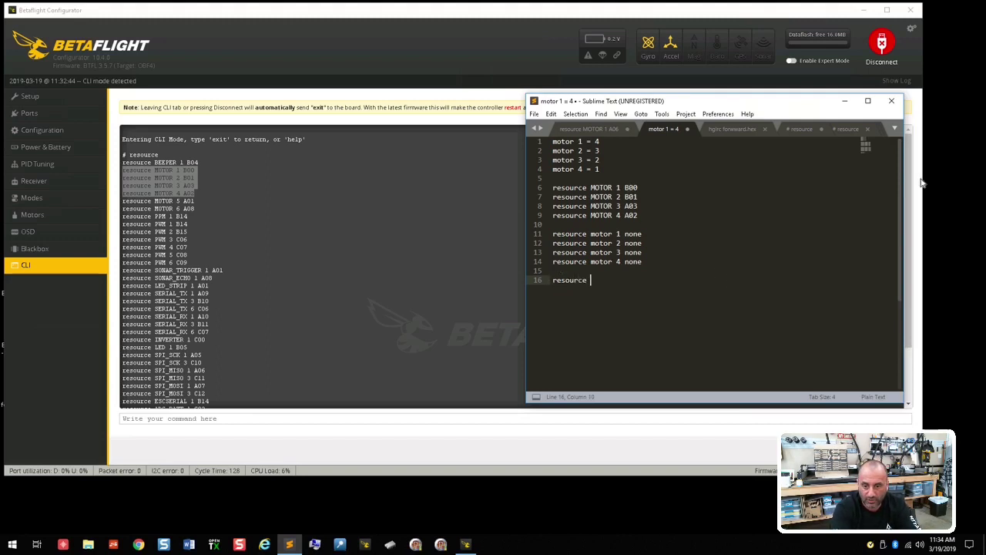
text(motor 1)
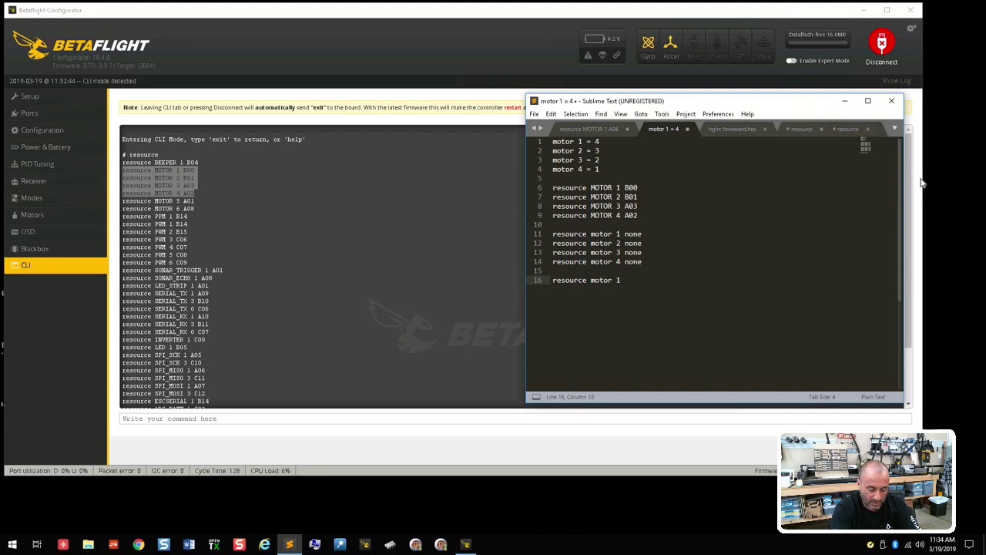
text( A02)
key(Return)
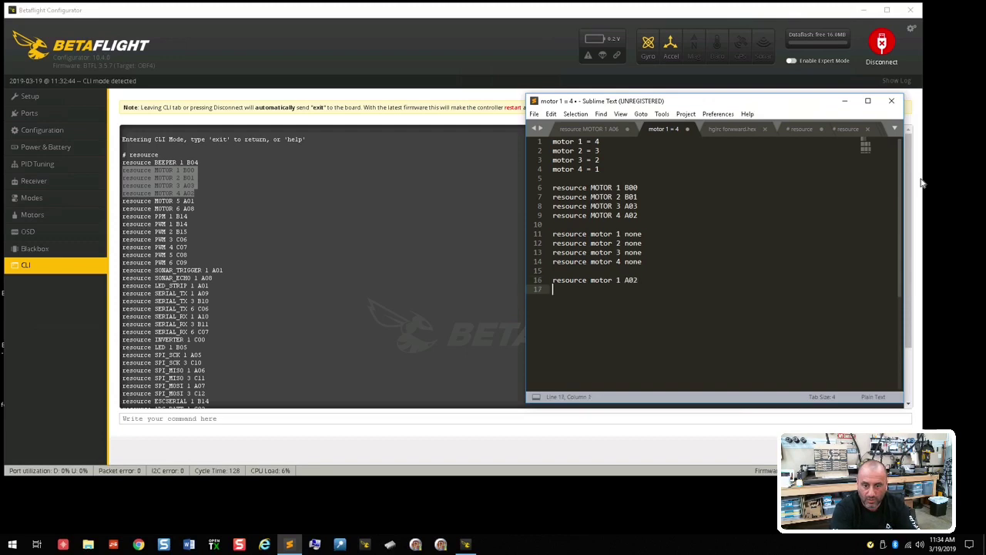
text(resource motor 2)
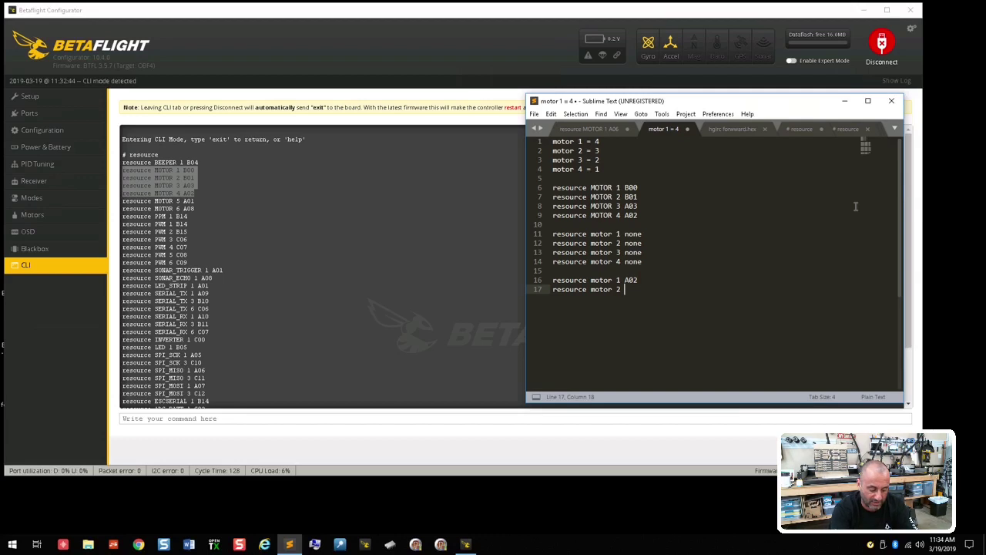
text(A03)
key(Return)
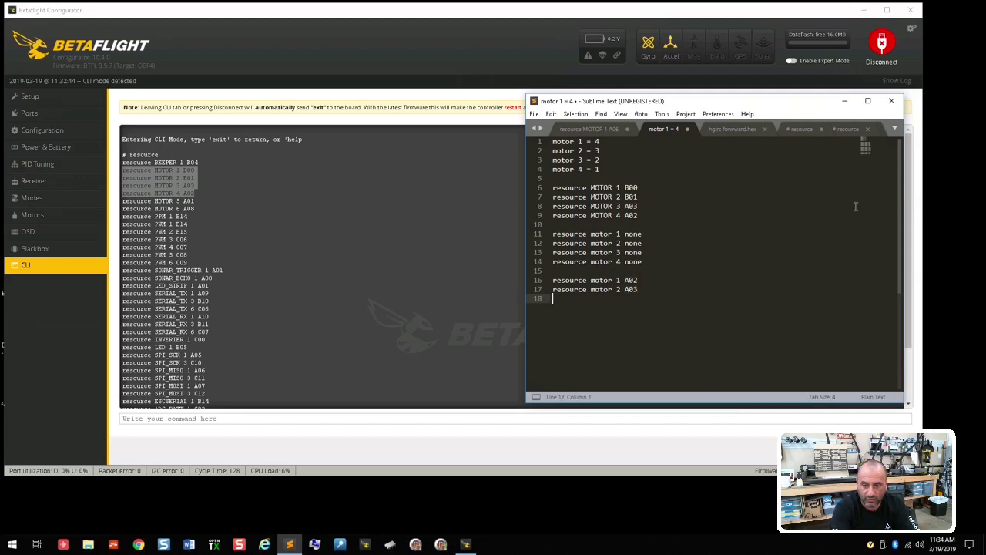
Step: Check the motor 2 mapping and add the line "resource motor 3 B01" to the remapping block
text(resource motor 3)
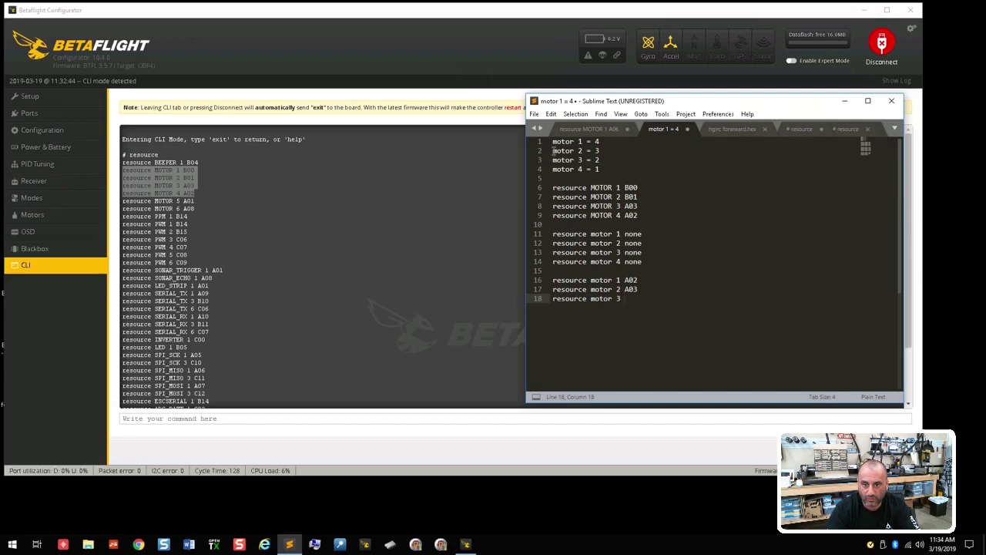
drag(551, 151, 587, 151)
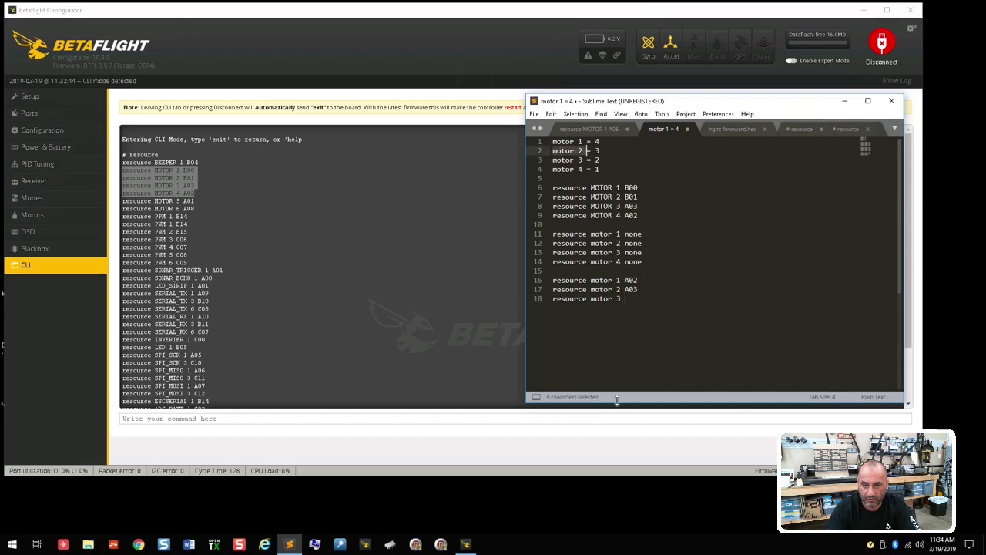
click(639, 298)
text(B)
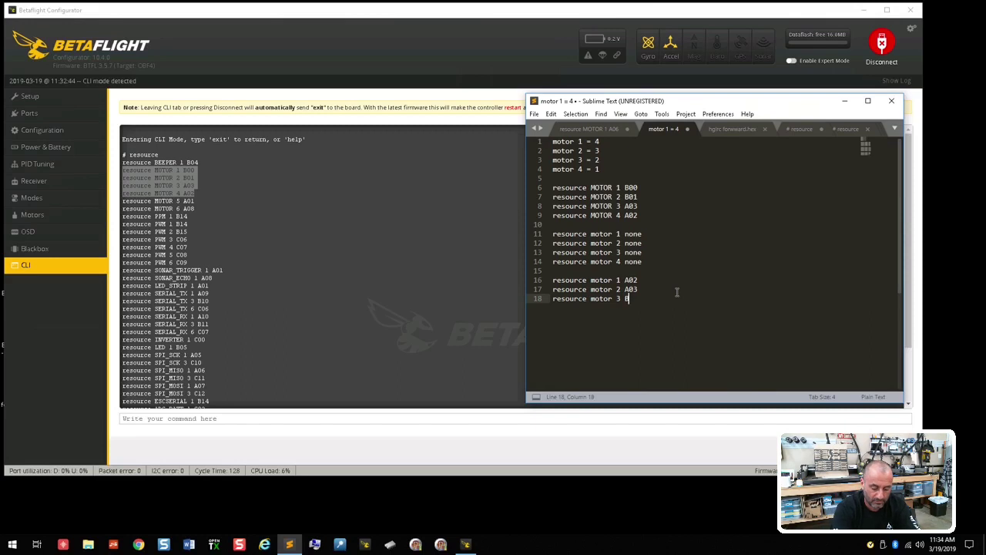
text(01)
key(Return)
Step: Check the motor 1 mapping and add the line "resource motor 4 B00" to the remapping block
text(resource m)
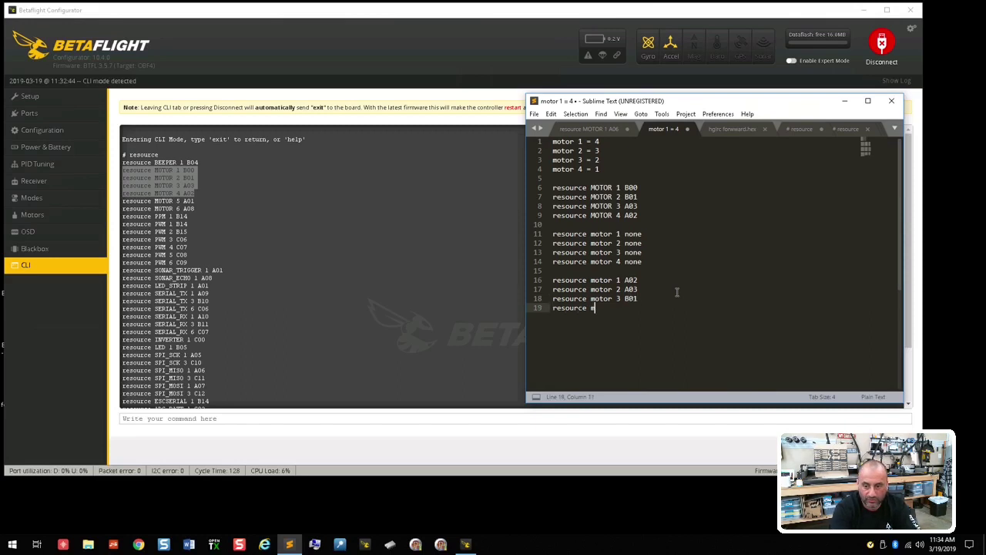
text(otor 4)
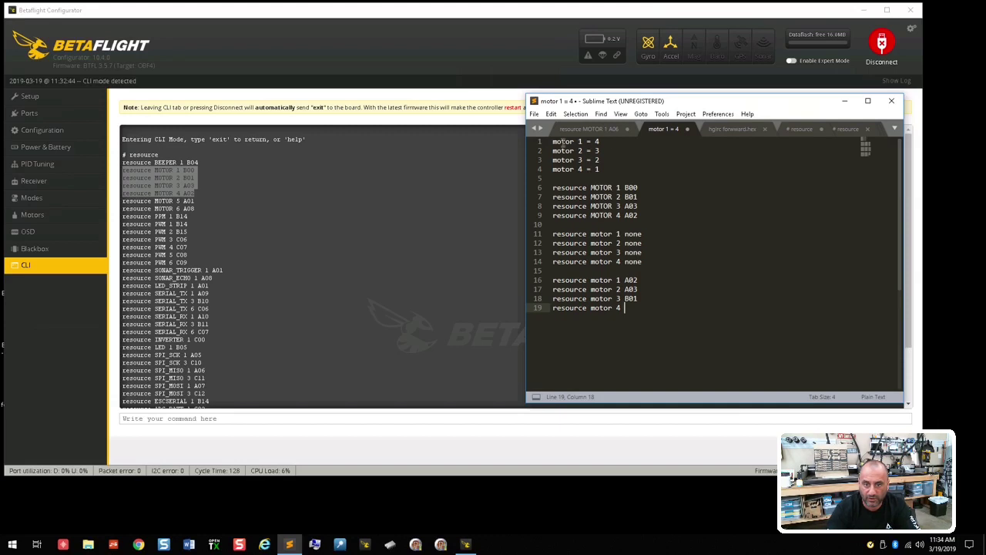
drag(553, 142, 589, 146)
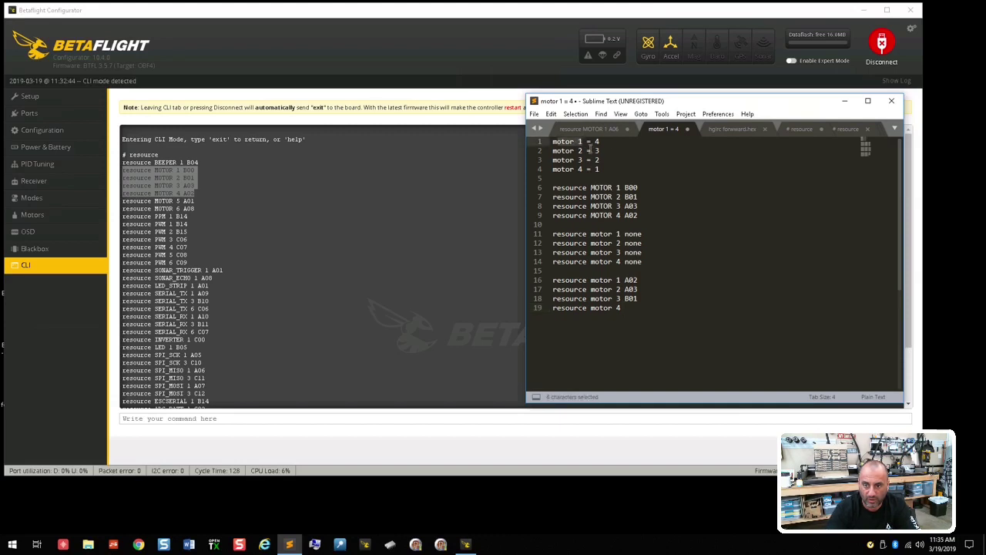
click(632, 308)
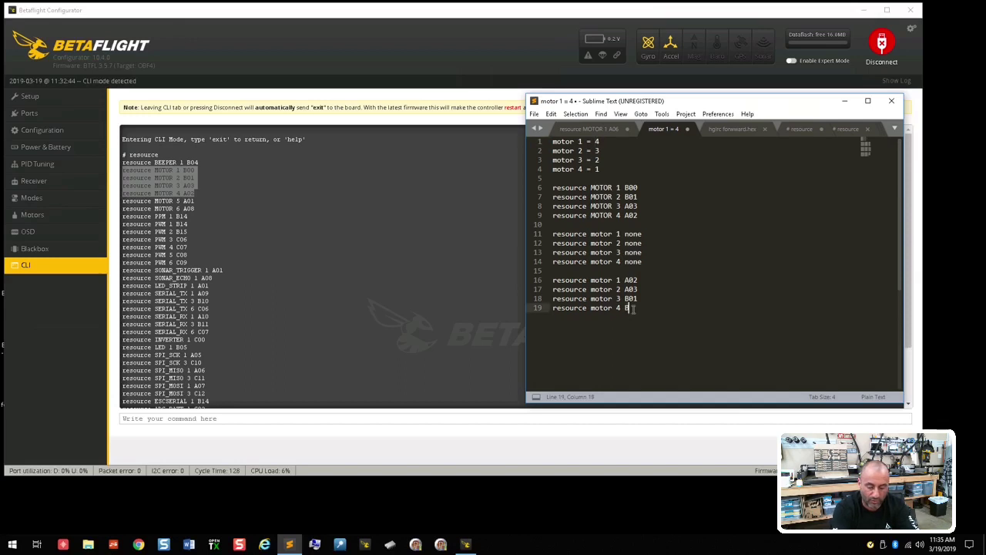
key(Return)
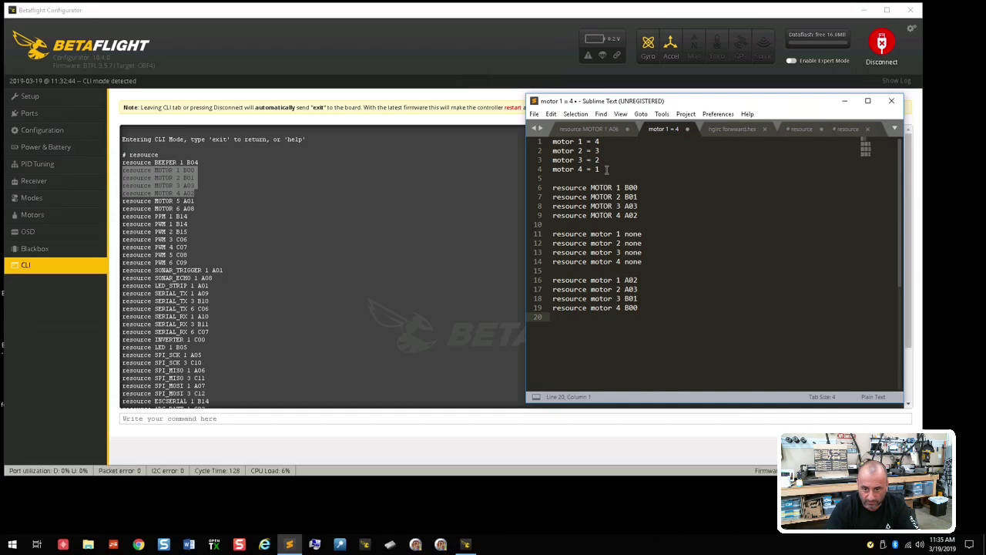
Step: Review the mapping and resource blocks, then add the command "save" as the last line of the note
drag(637, 216, 553, 187)
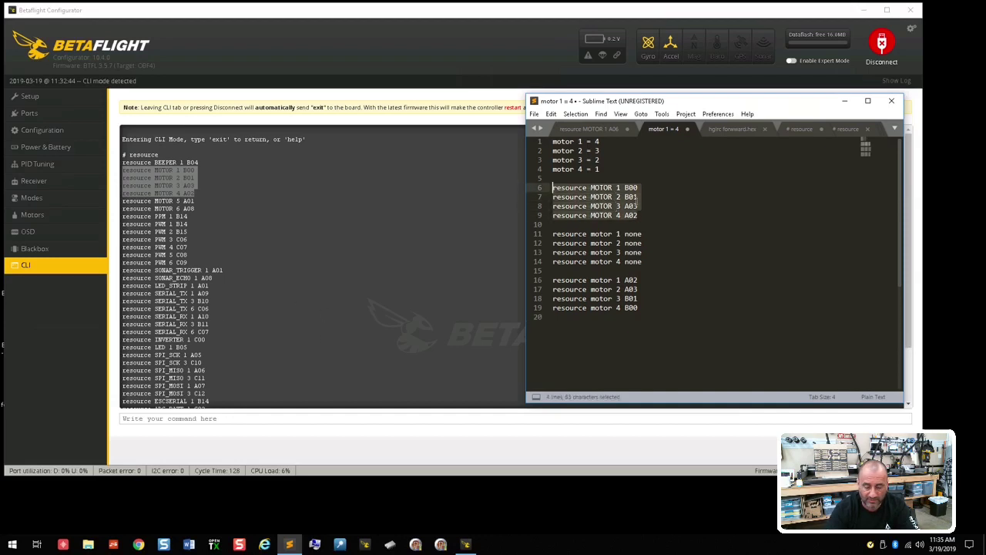
drag(620, 169, 551, 142)
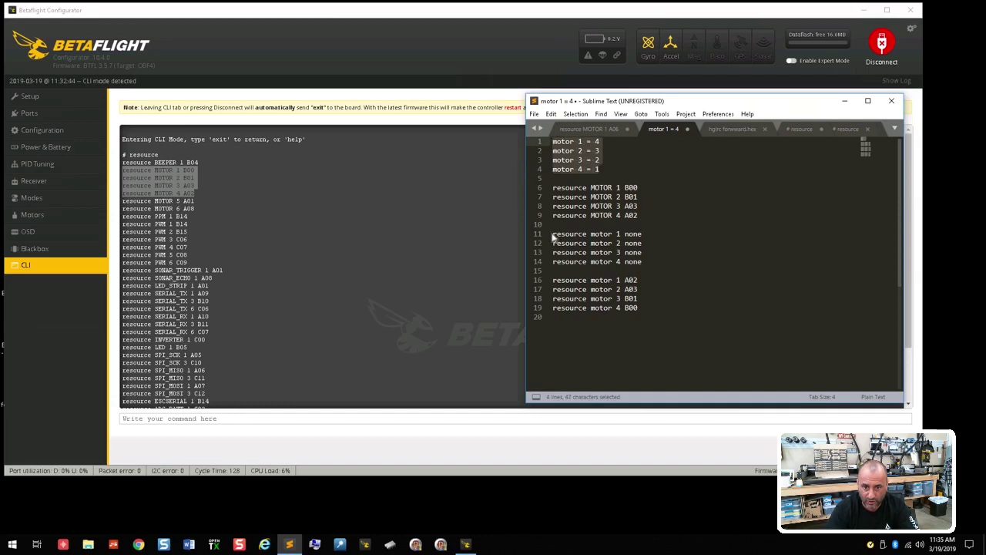
drag(553, 235, 552, 317)
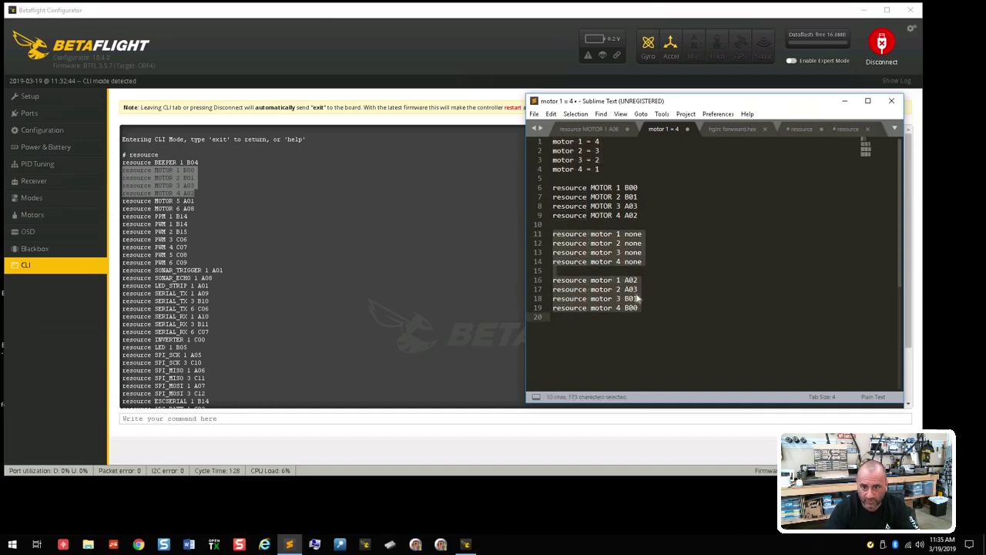
click(644, 319)
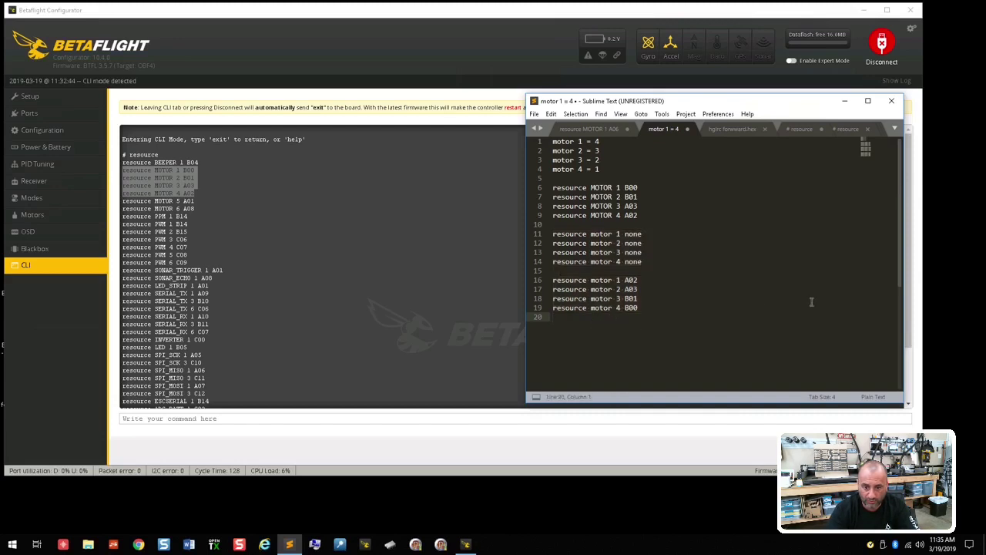
text(save)
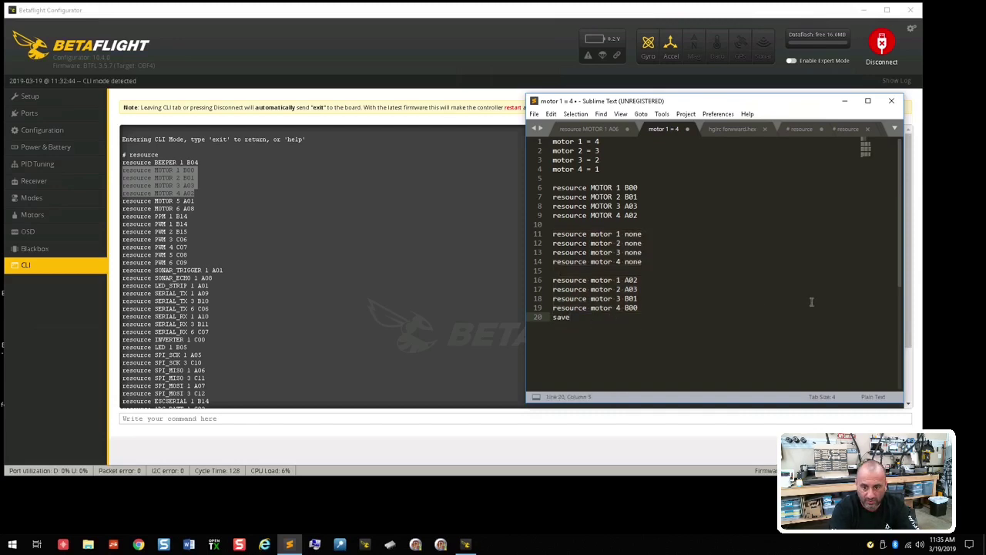
Step: End the note with a new line, copy its commands from "resource motor 1 none" through "save", and switch to the Betaflight CLI command entry
key(Return)
drag(571, 317, 554, 241)
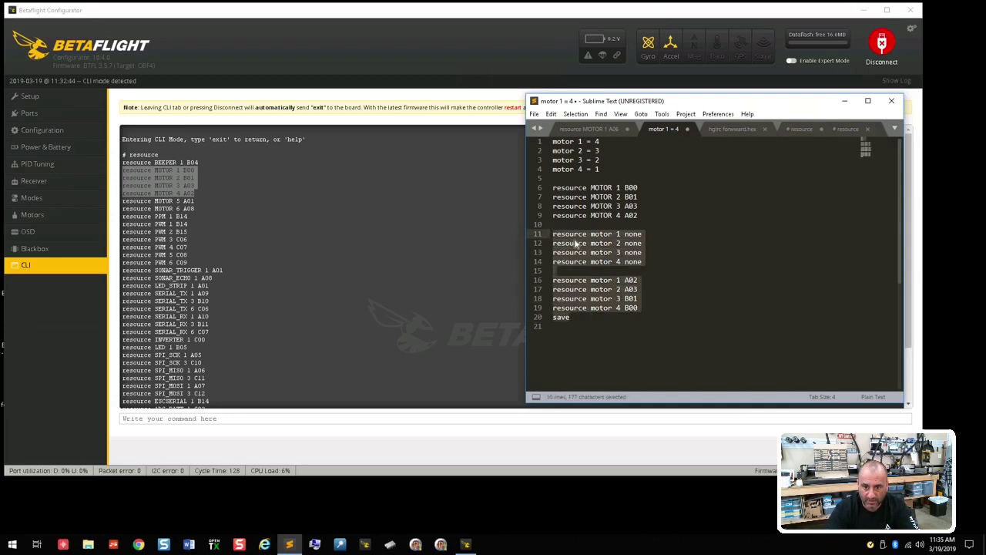
right_click(575, 241)
click(601, 262)
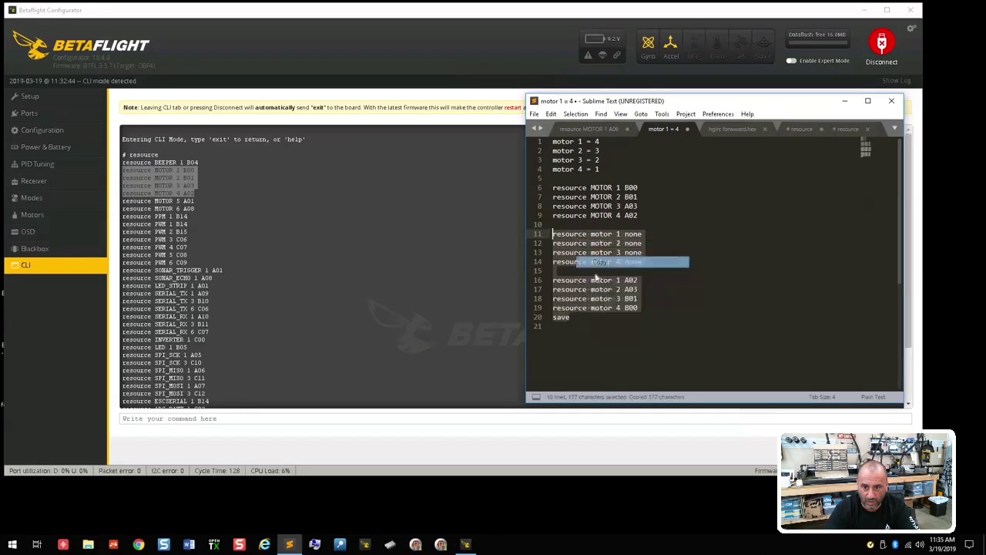
click(207, 418)
key(ctrl+v)
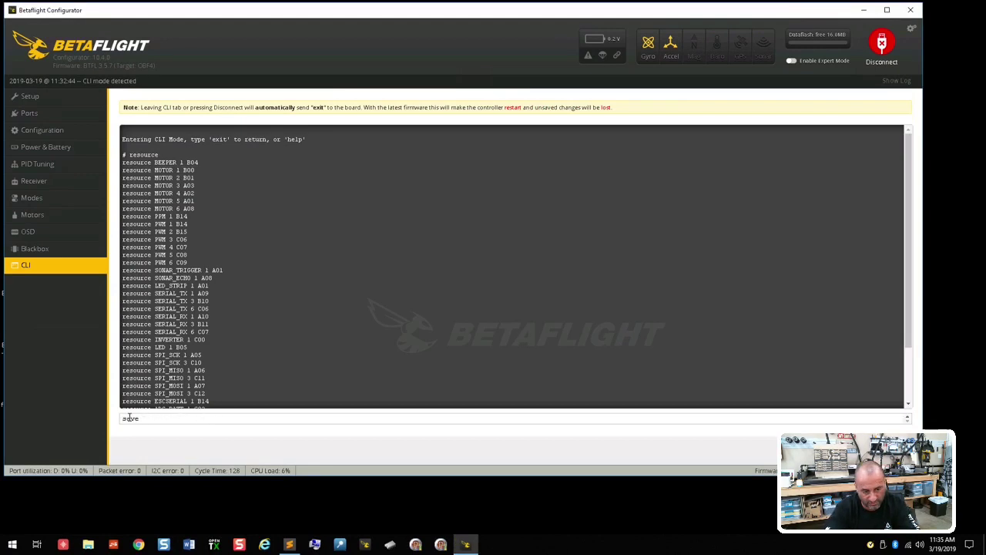
key(Up)
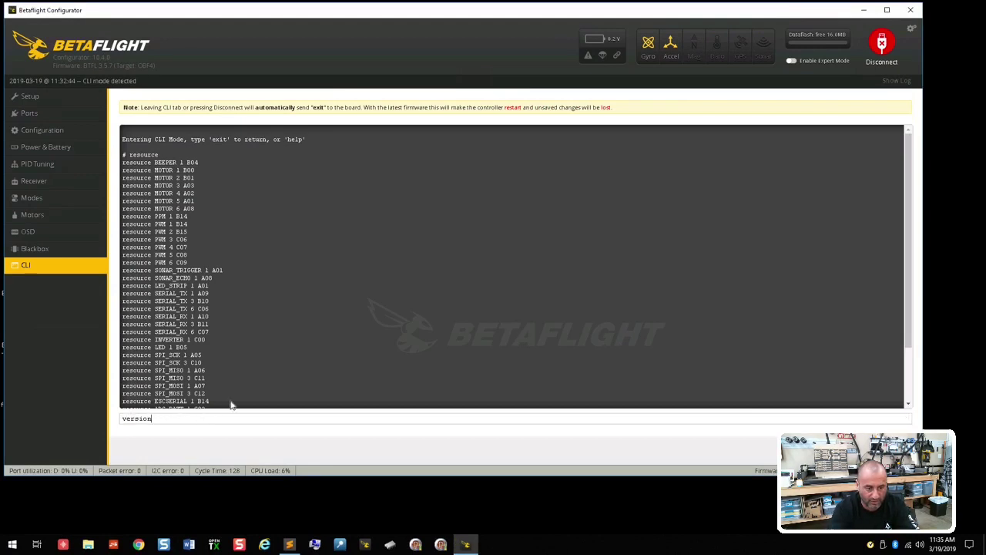
key(Down)
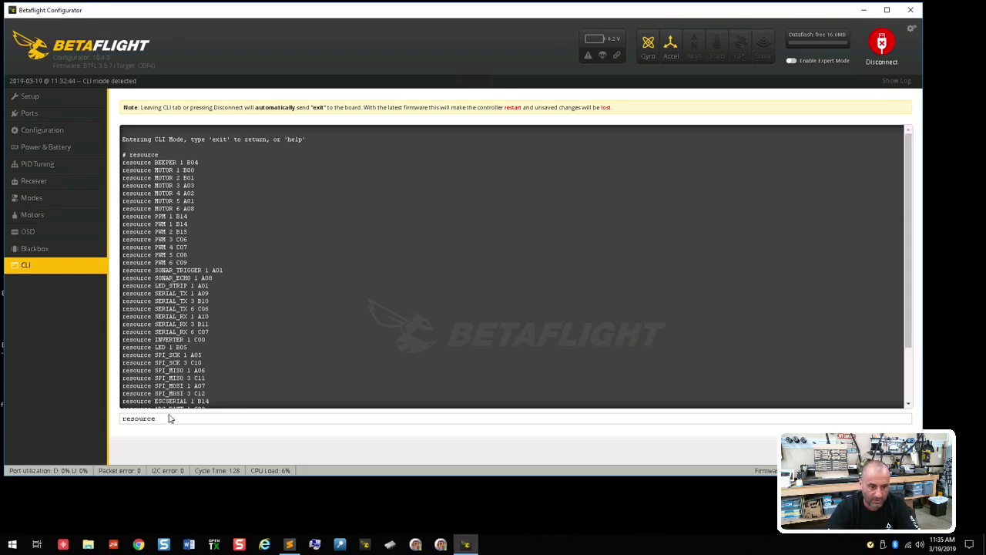
key(ctrl+a)
key(BackSpace)
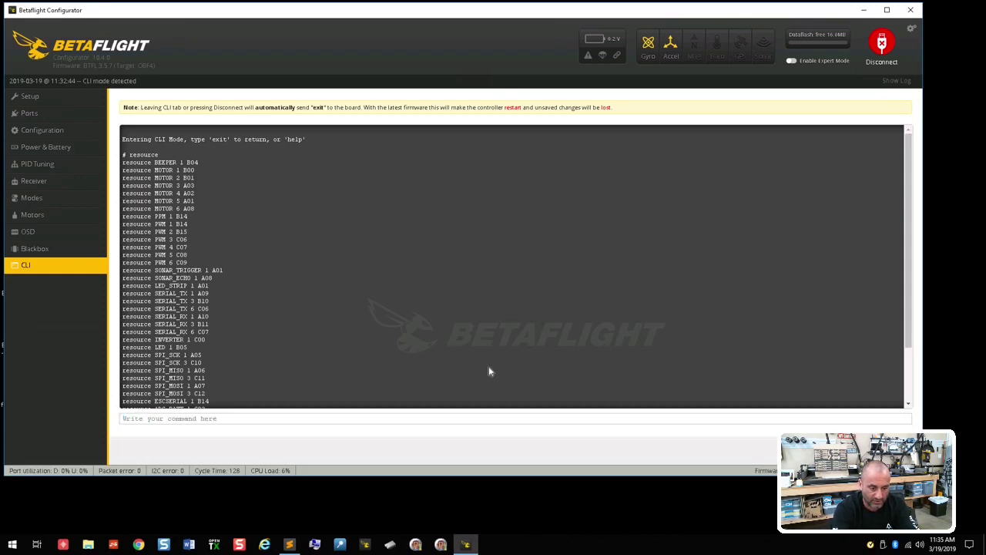
Step: Paste the copied motor remapping commands into the CLI and run them, including "save"
key(ctrl+v)
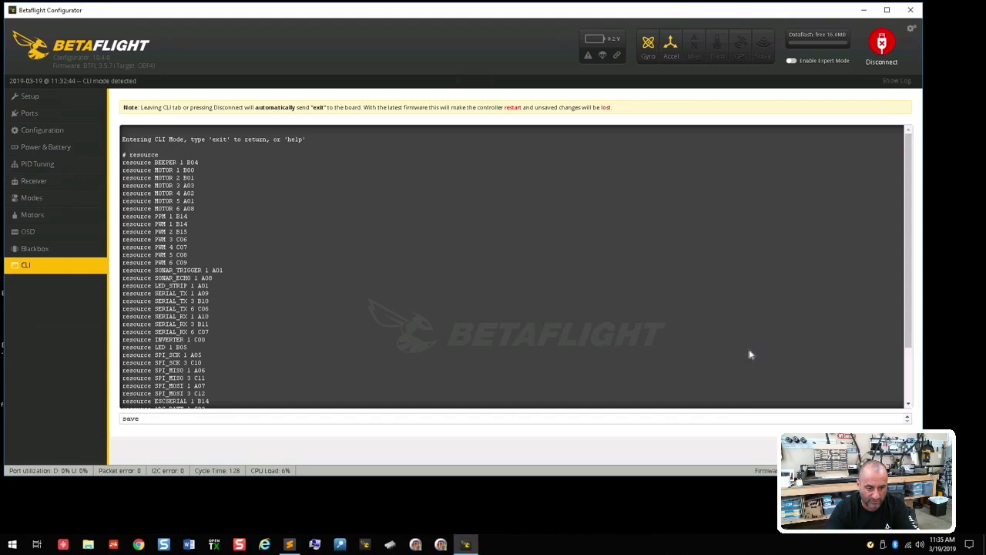
drag(910, 338, 911, 393)
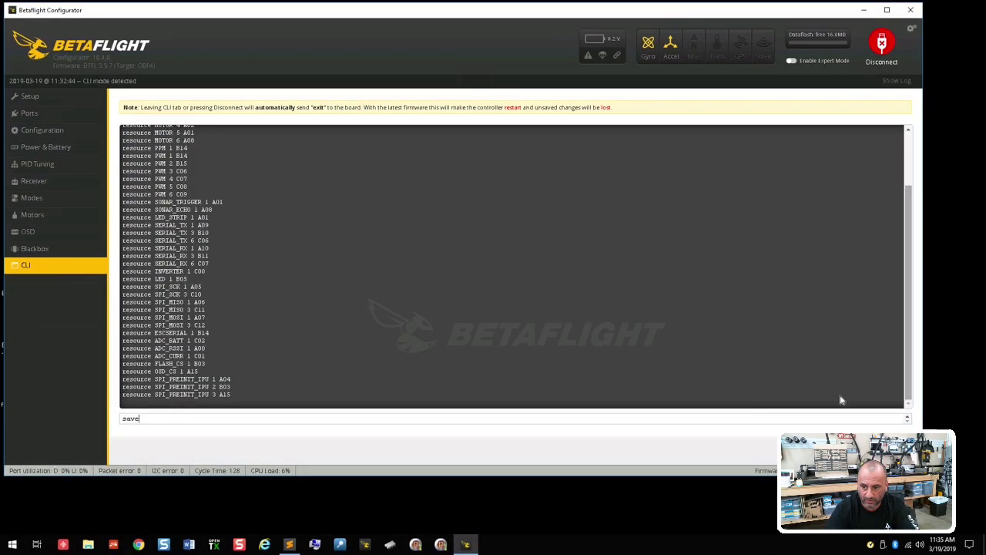
key(Return)
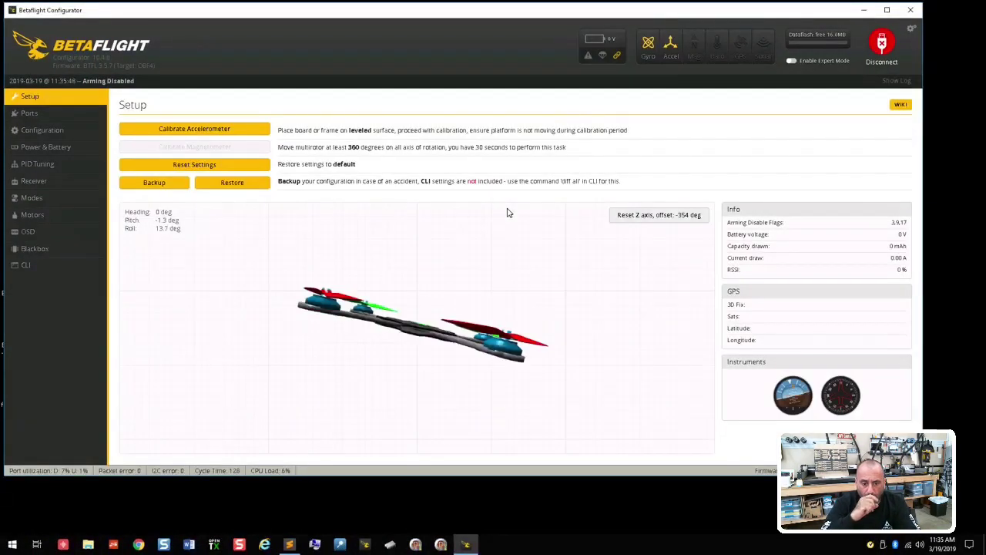
Step: Reset the Z axis of the craft preview and list the pin assignments in the CLI with "resource"
click(628, 219)
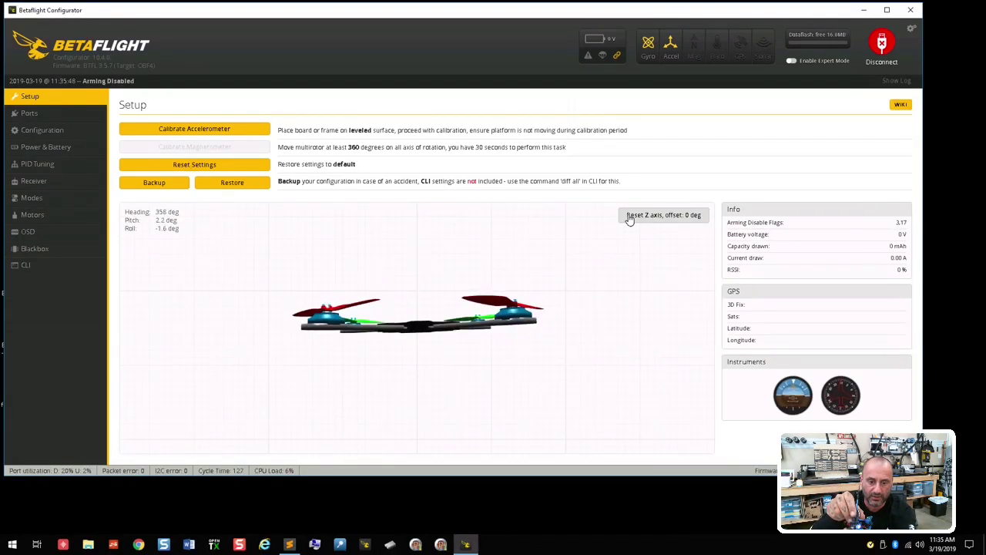
click(46, 266)
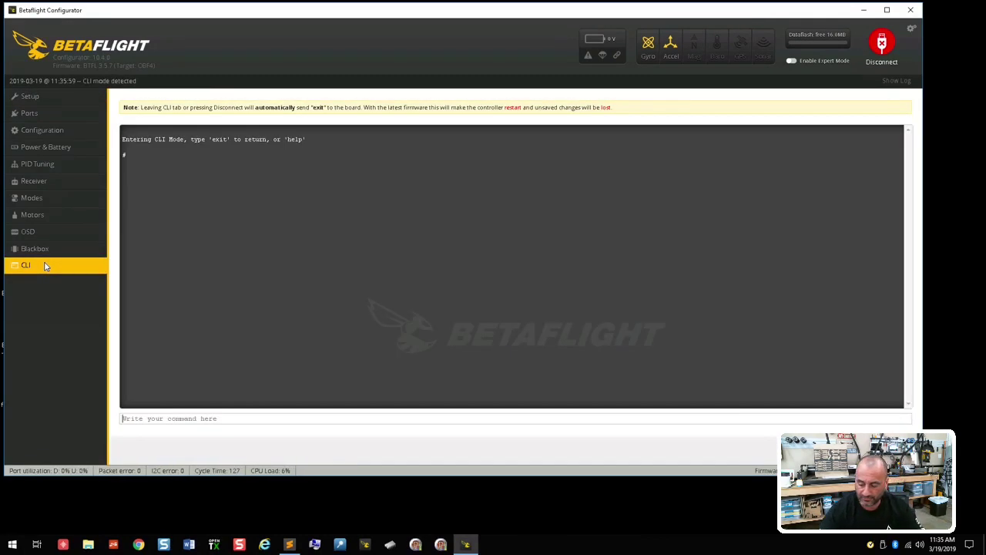
text(resource)
key(Return)
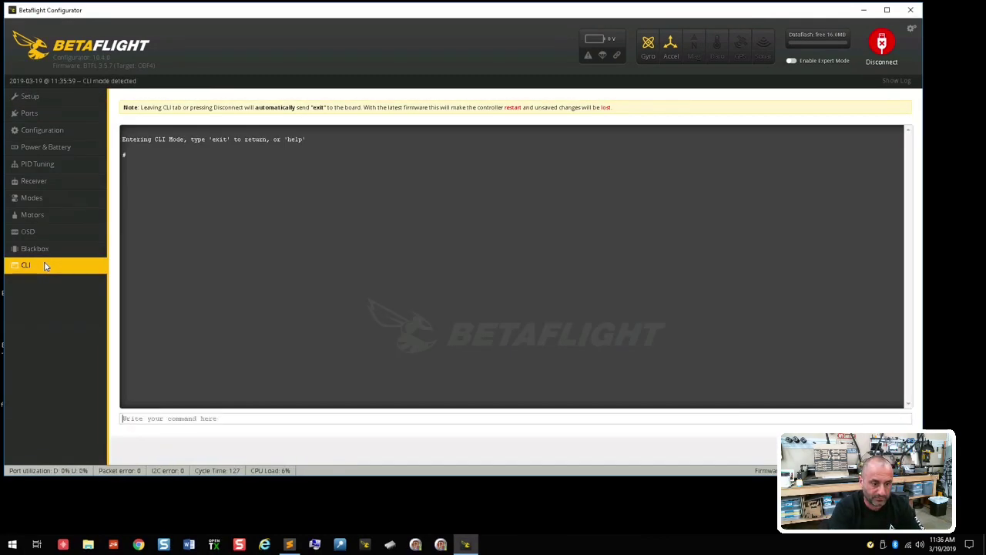
scroll(260, 239, up, 3)
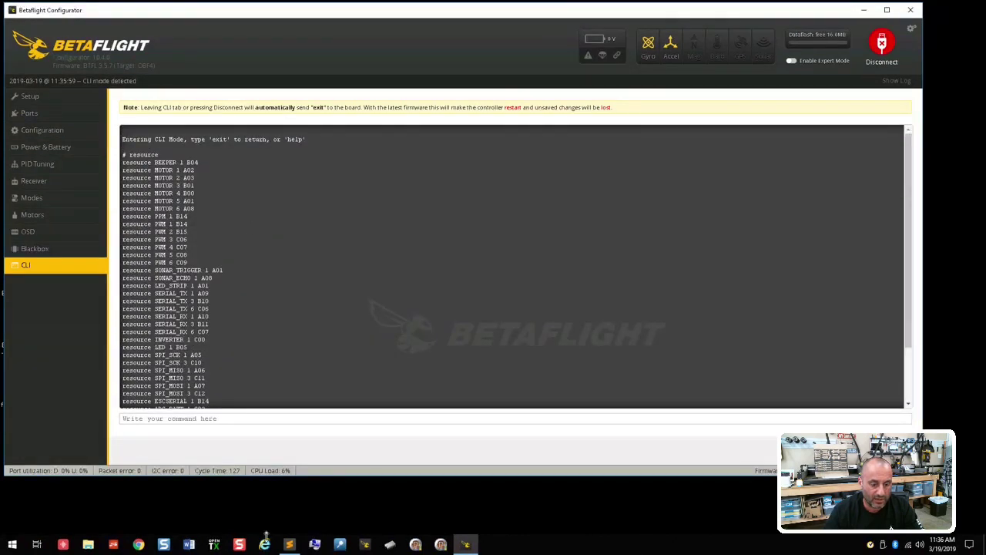
Step: Compare the listed motor pins with the Sublime Text note and save the note to the Desktop as "revelation-u85v1-resource assignment"
click(289, 543)
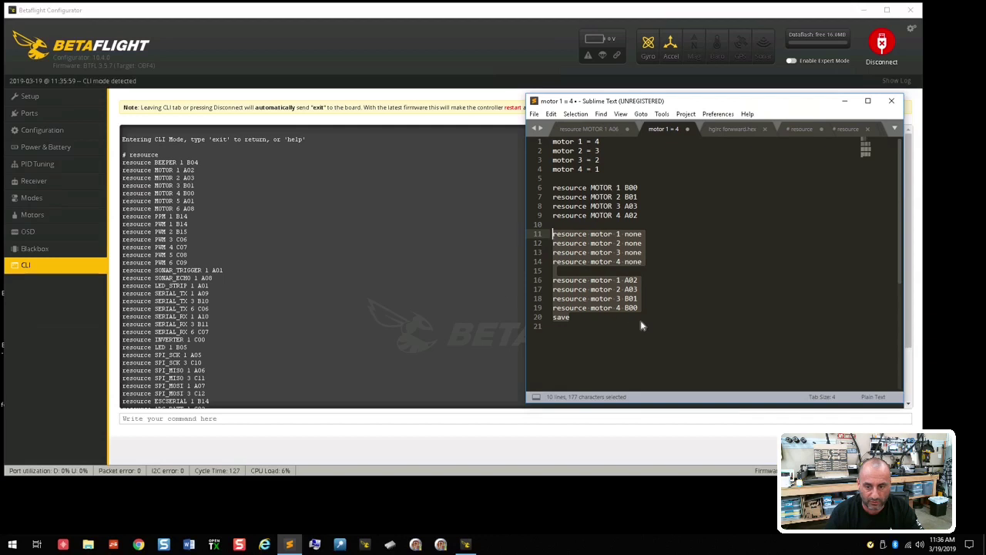
click(670, 264)
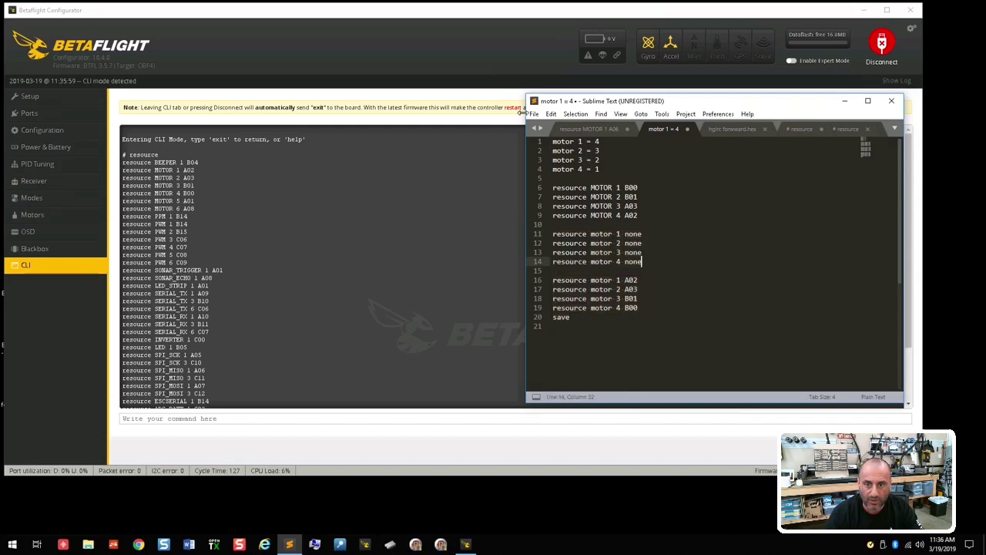
click(534, 114)
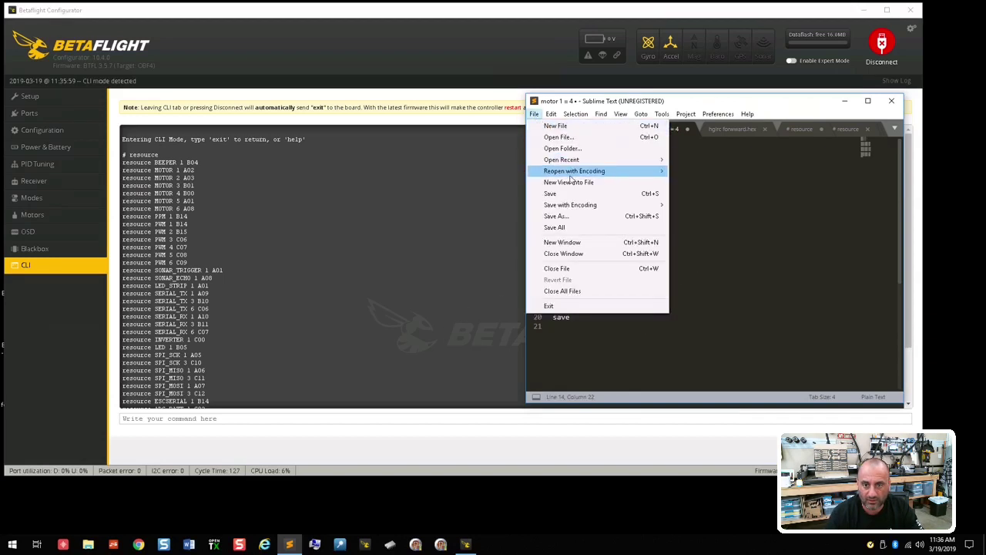
click(588, 217)
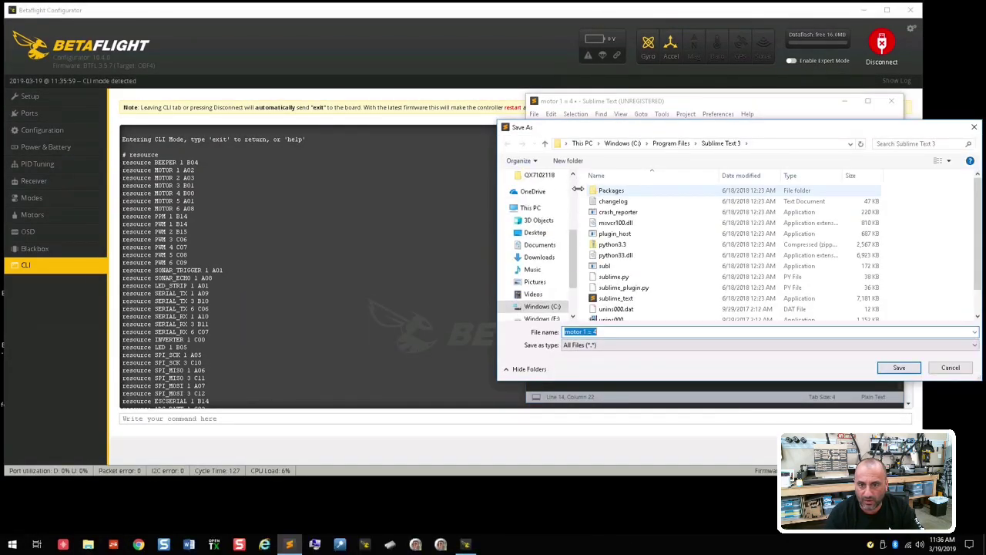
click(534, 232)
click(608, 332)
key(ctrl+a)
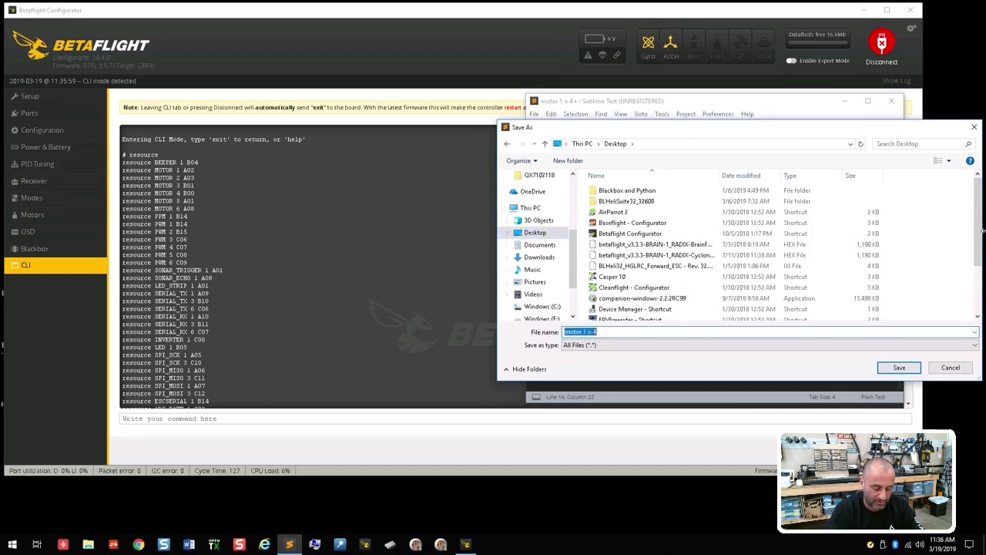
text(revelation-u85v1-resource assignment)
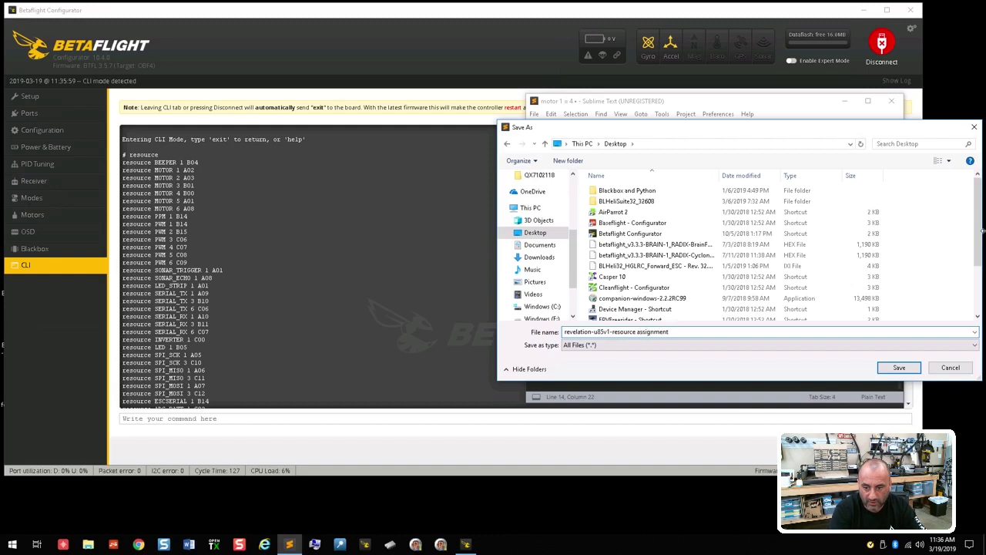
key(Return)
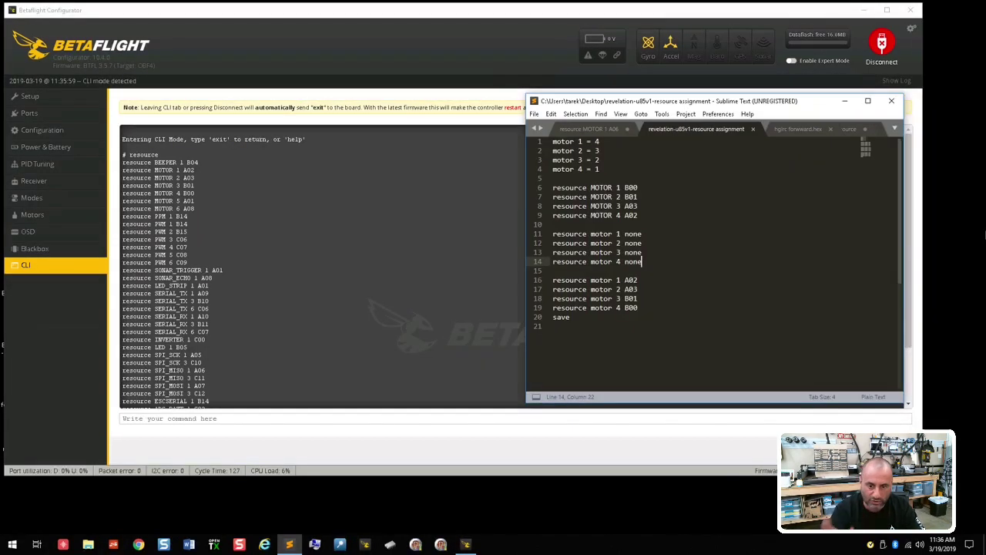
Step: Review the rest of the CLI resource list in Betaflight Configurator, and disconnect and reconnect the flight controller
click(465, 234)
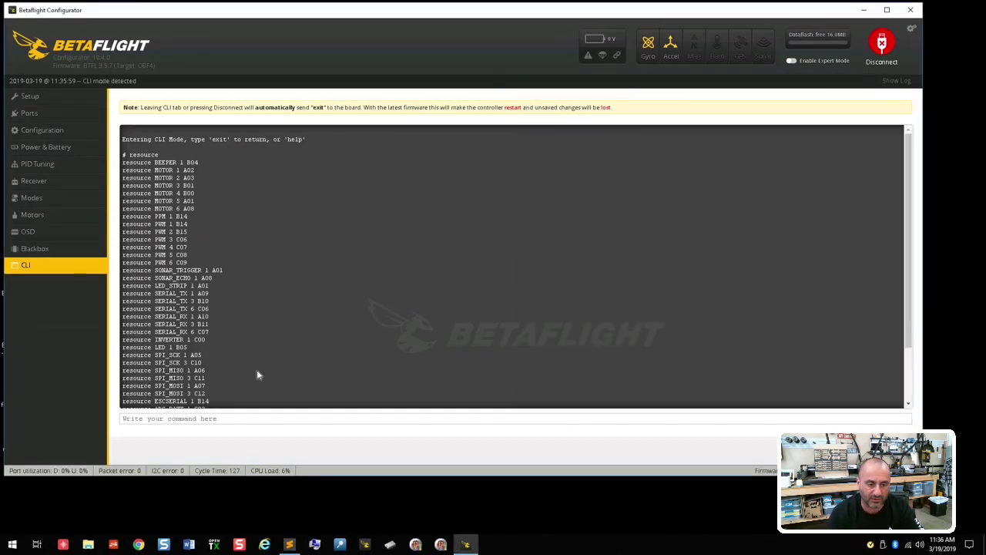
scroll(258, 375, down, 2)
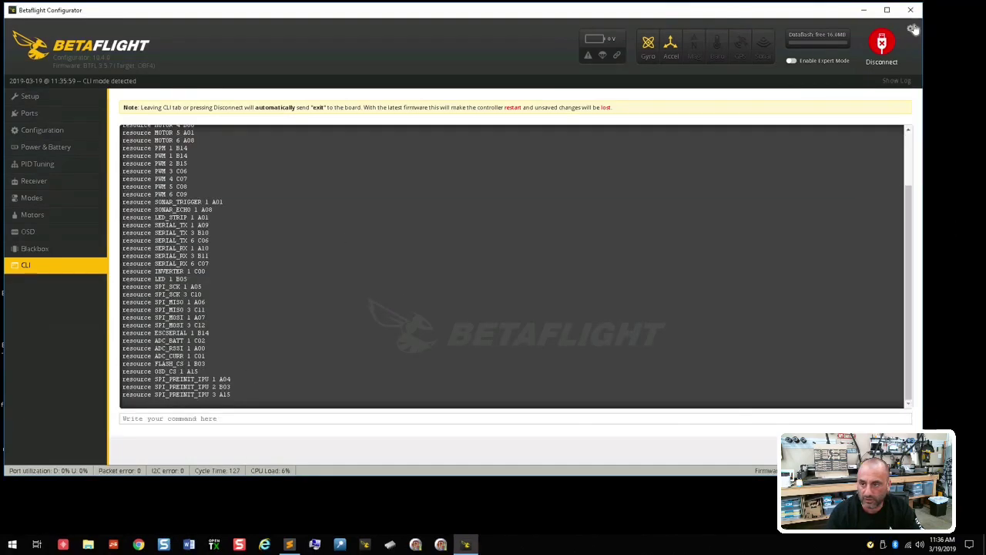
click(882, 43)
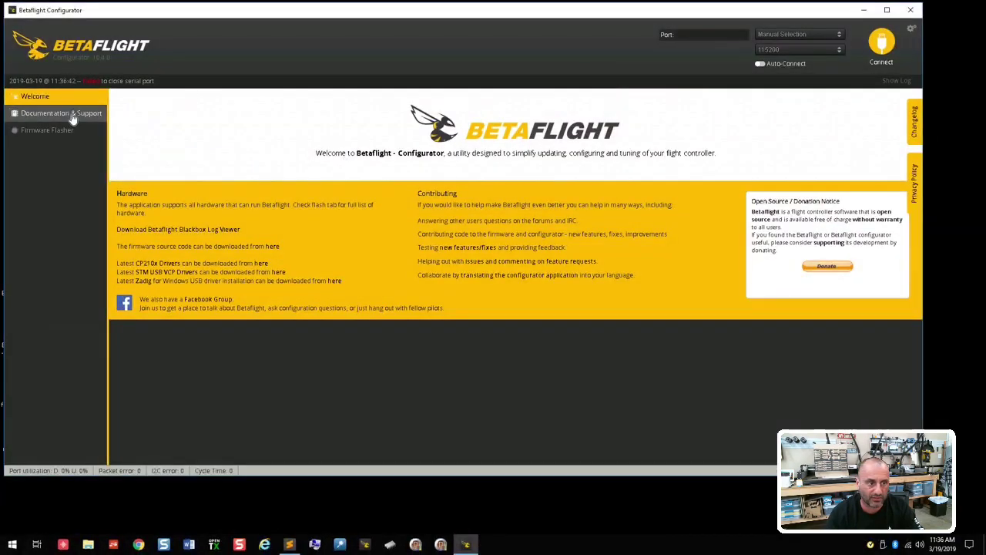
click(887, 46)
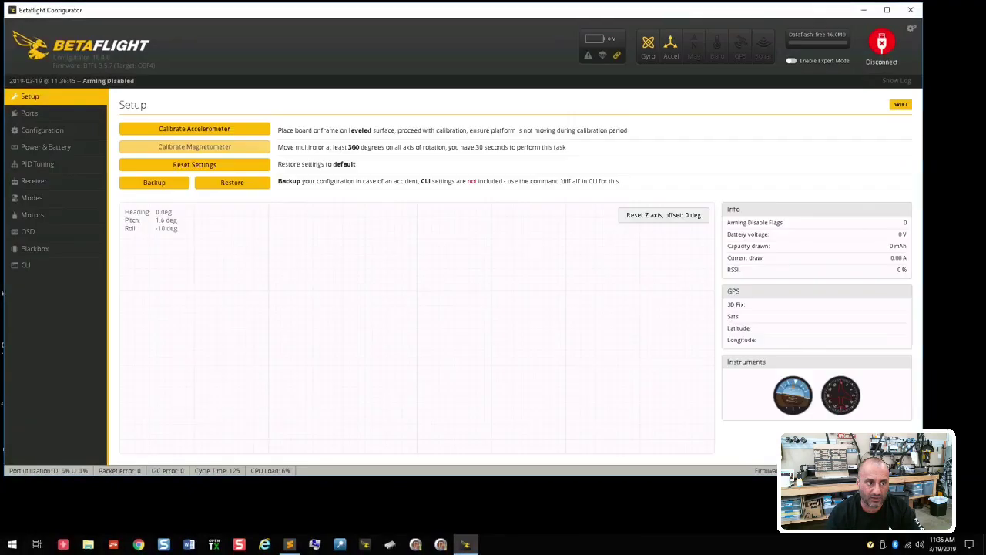
Step: Accept the propeller risk notice to enable motor control in the motor test view and try the motor sliders from motor 1 onward
click(39, 220)
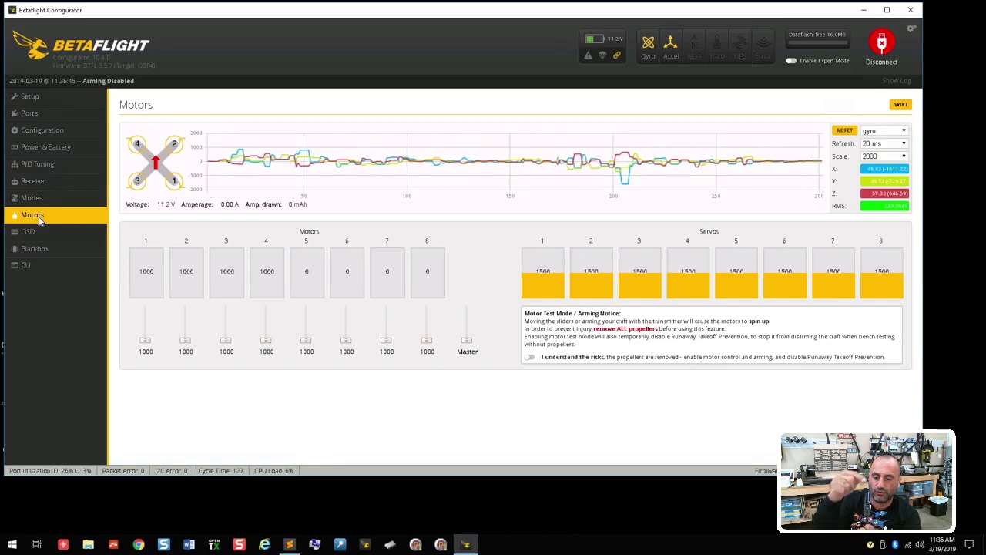
click(532, 357)
drag(147, 342, 266, 351)
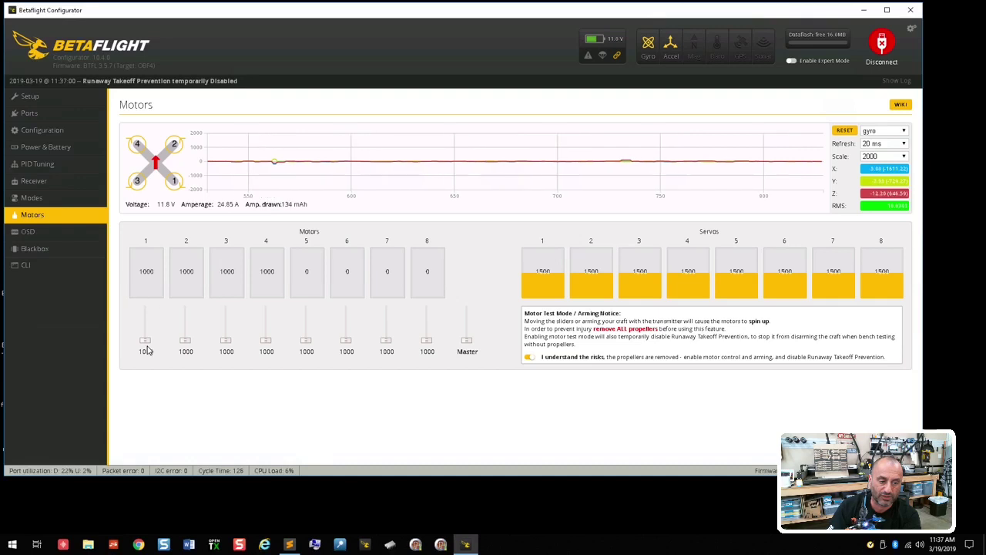
Step: Spin motors 1 to 4 one at a time to about 1169, 1202, 1153 and 1169, returning each to 1000, to check their order
drag(144, 341, 147, 339)
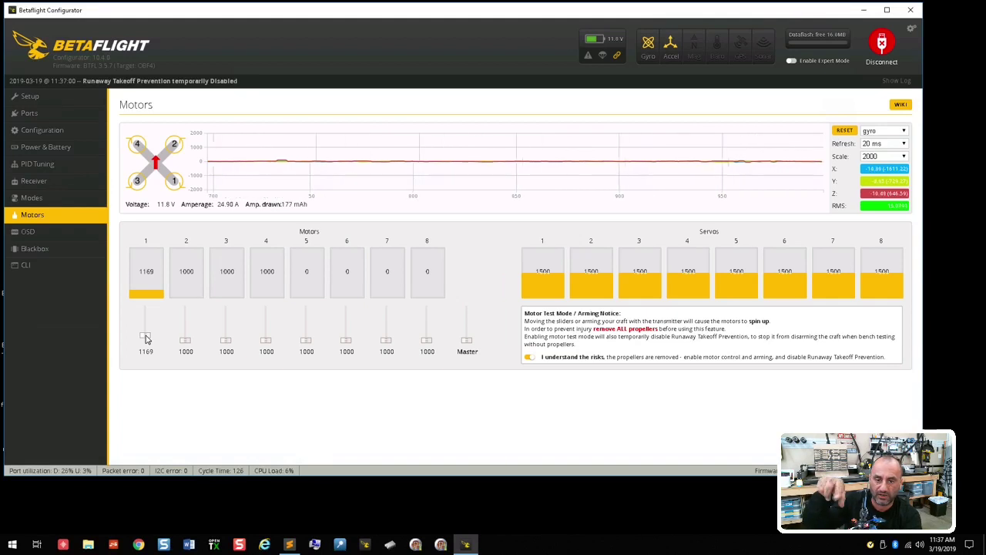
drag(147, 338, 189, 337)
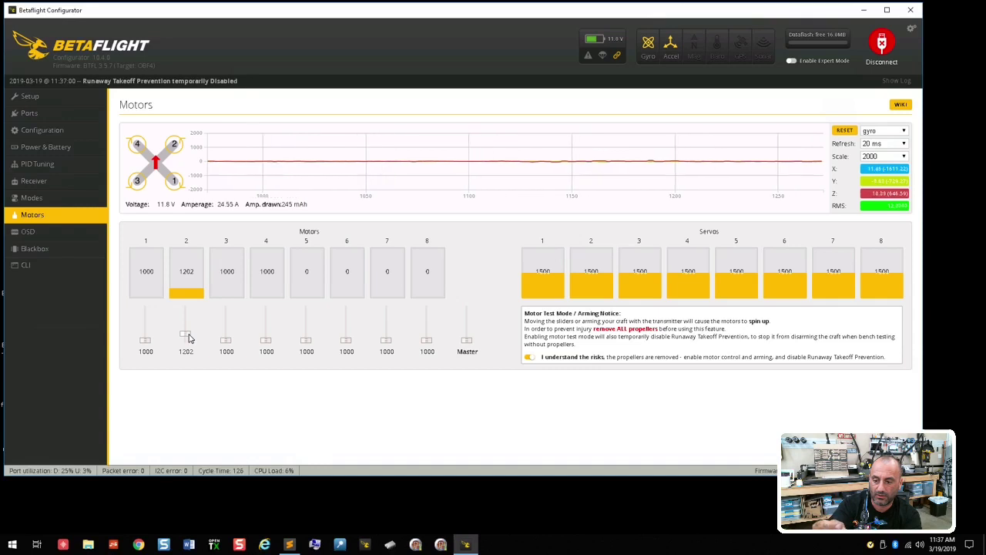
drag(188, 337, 230, 339)
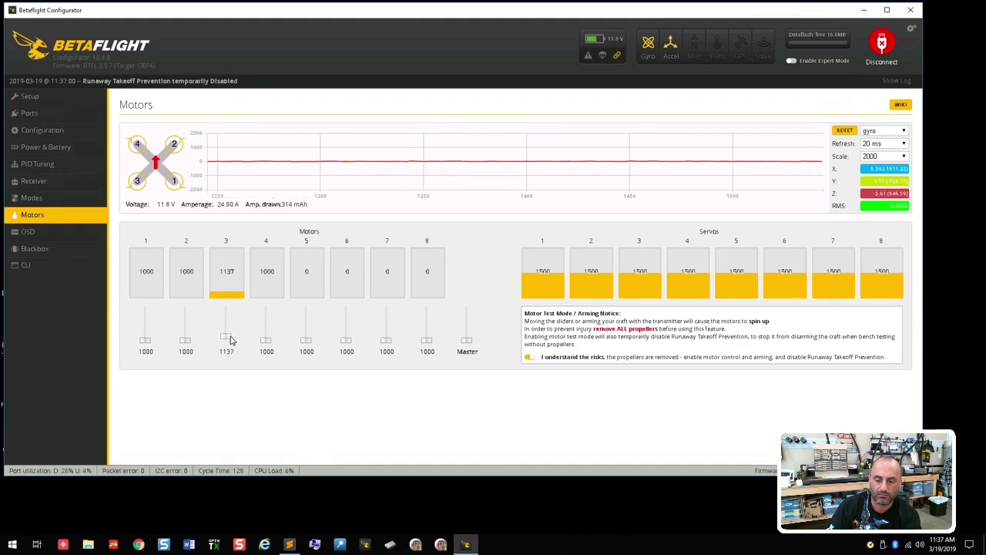
drag(230, 339, 231, 339)
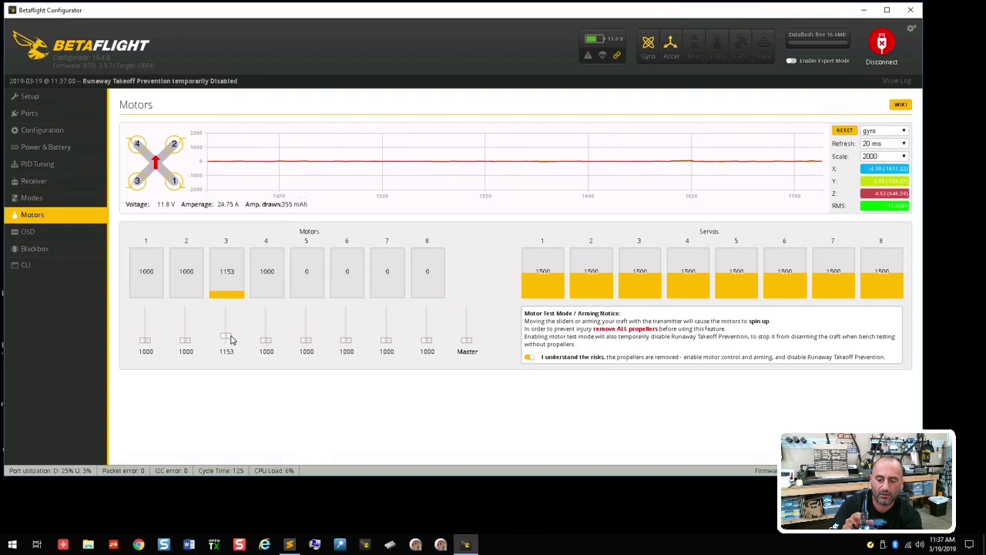
drag(231, 339, 271, 338)
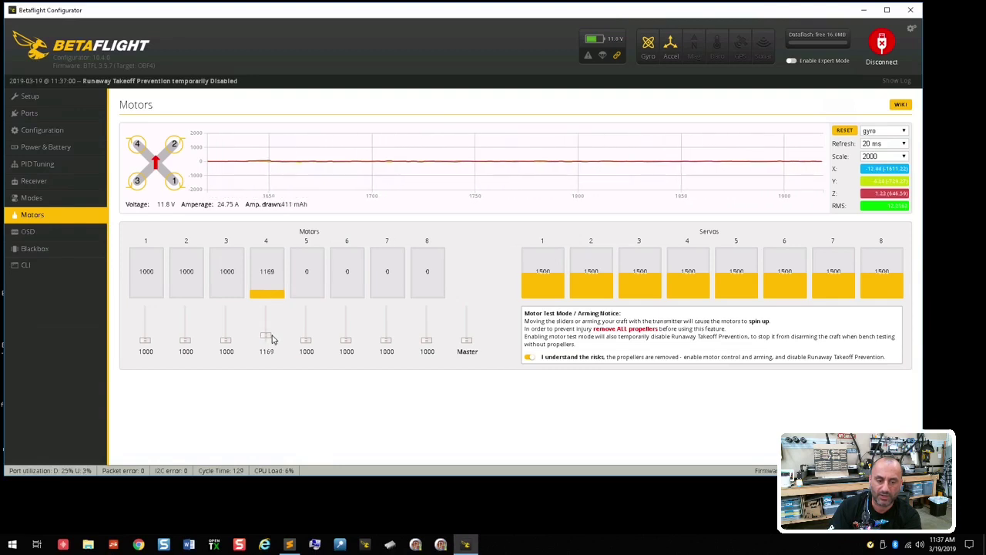
drag(271, 339, 269, 345)
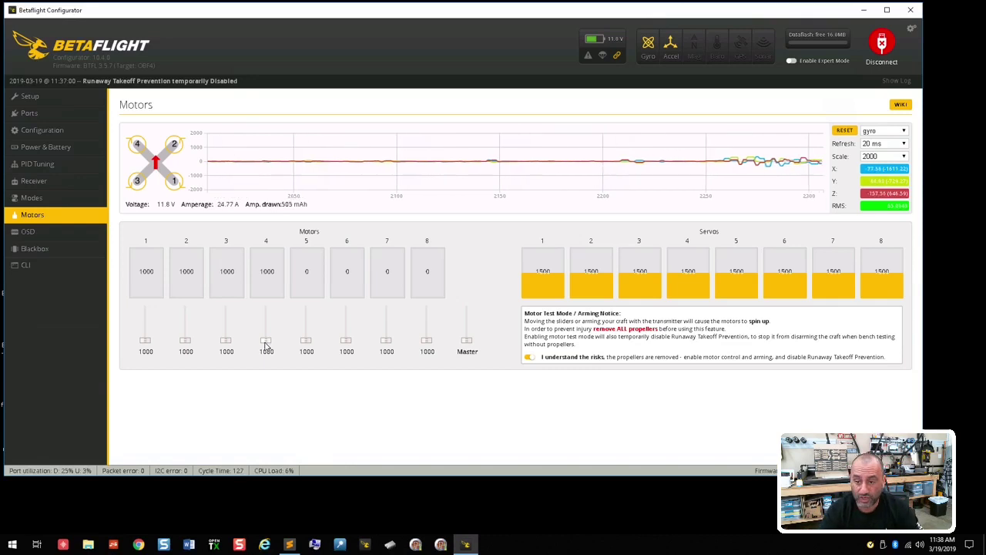
Step: Disconnect the flight controller from Betaflight and connect to it in BLHeliSuite on port COM20
click(884, 47)
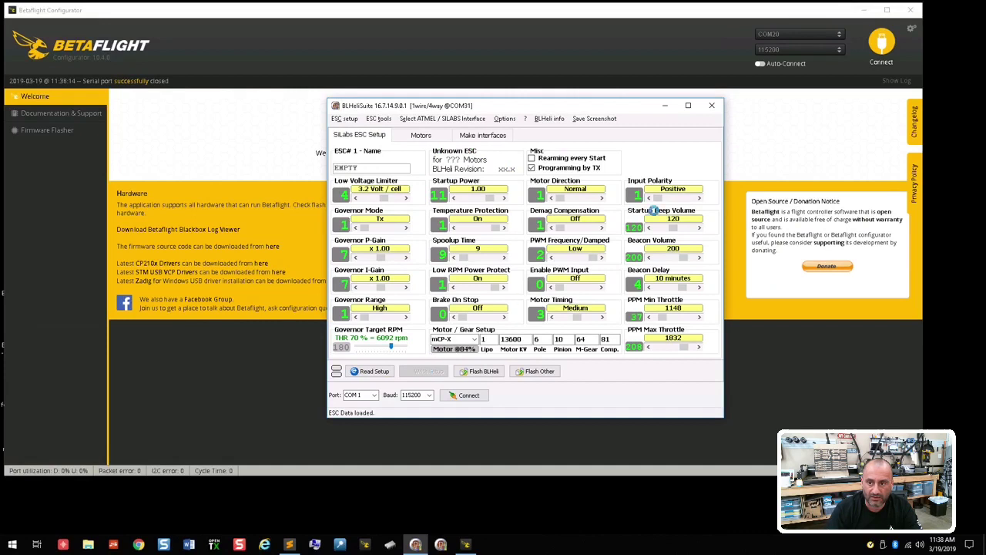
click(369, 395)
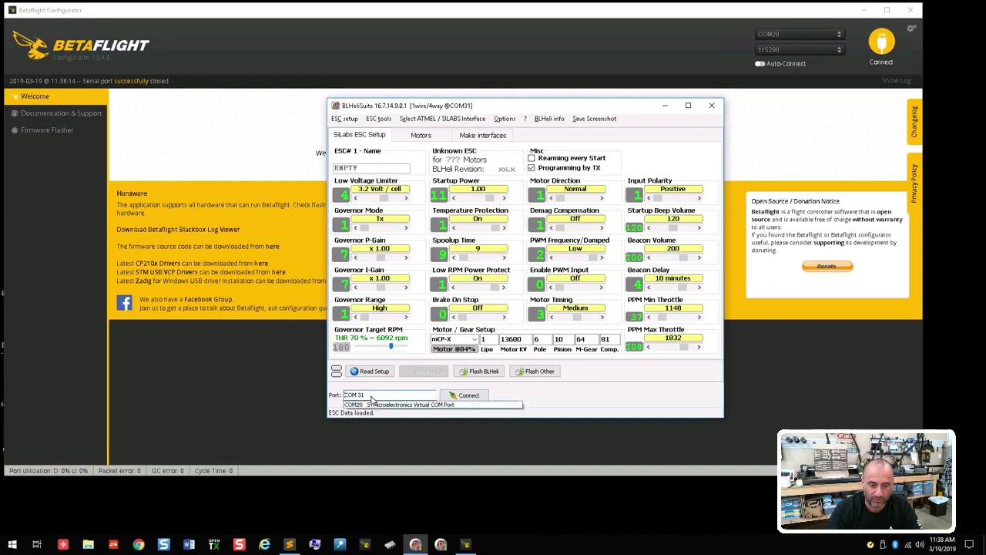
click(450, 402)
click(453, 397)
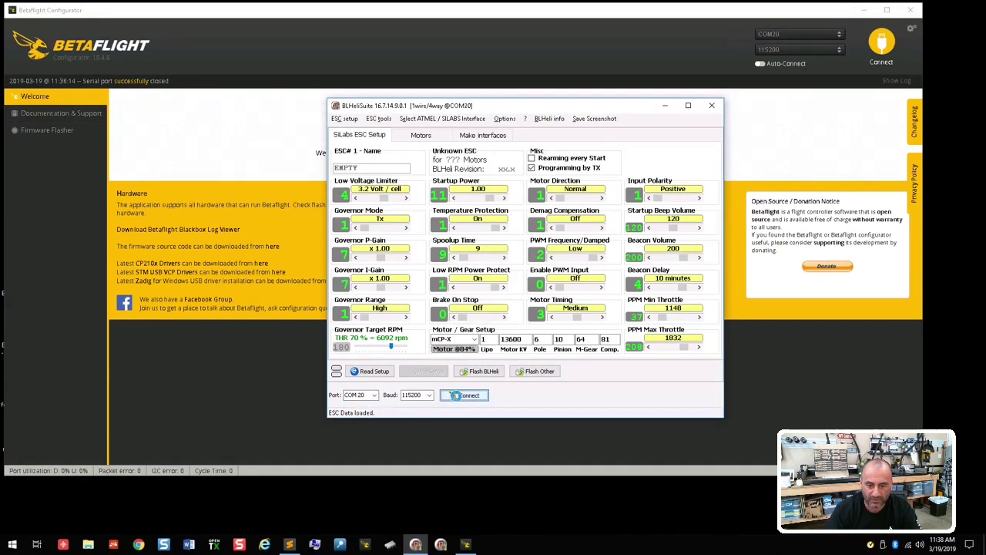
Step: Read the setup of all four connected ESCs and close the read message
click(370, 371)
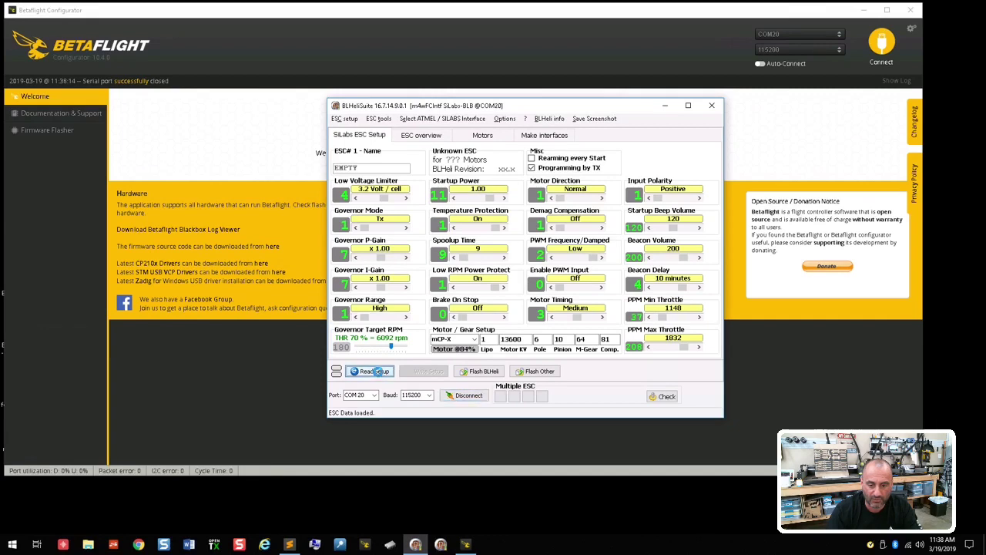
click(525, 335)
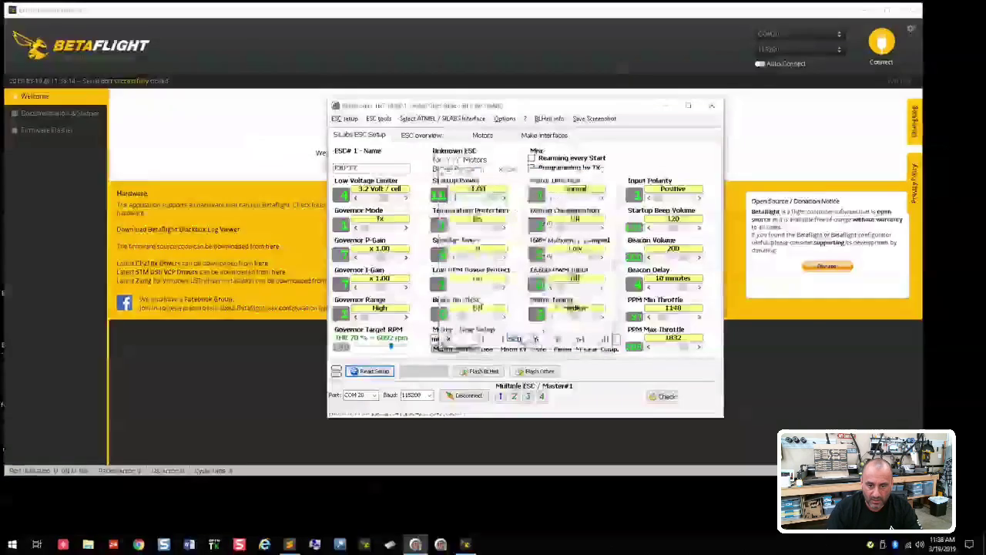
click(500, 337)
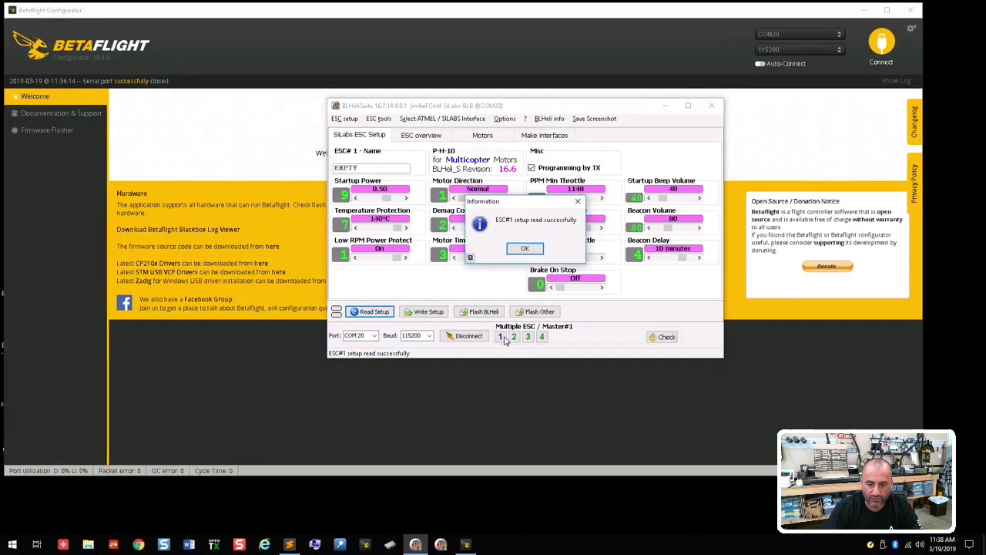
click(525, 258)
Step: Select ESC 1 as the single target, set its motor direction to Reversed and write the setup
click(501, 337)
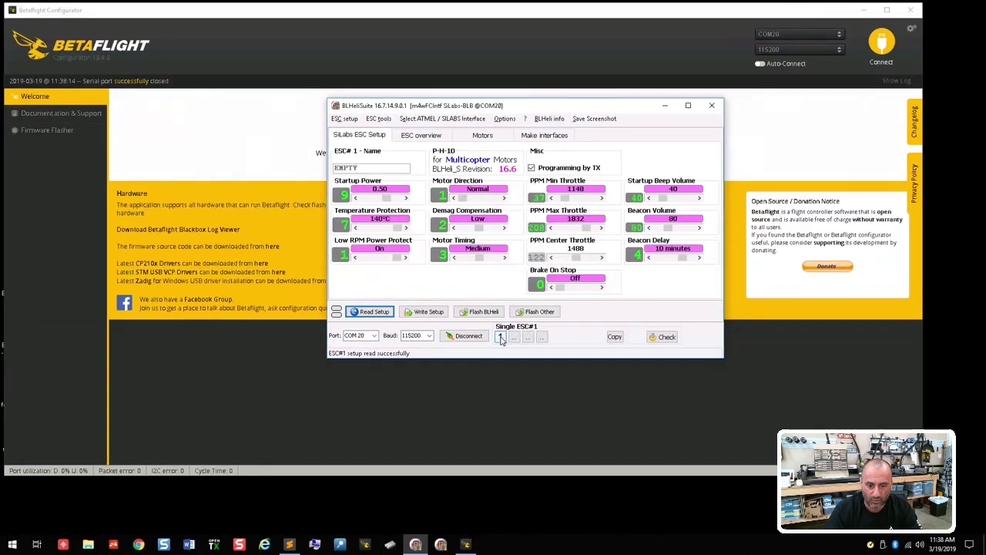
click(475, 198)
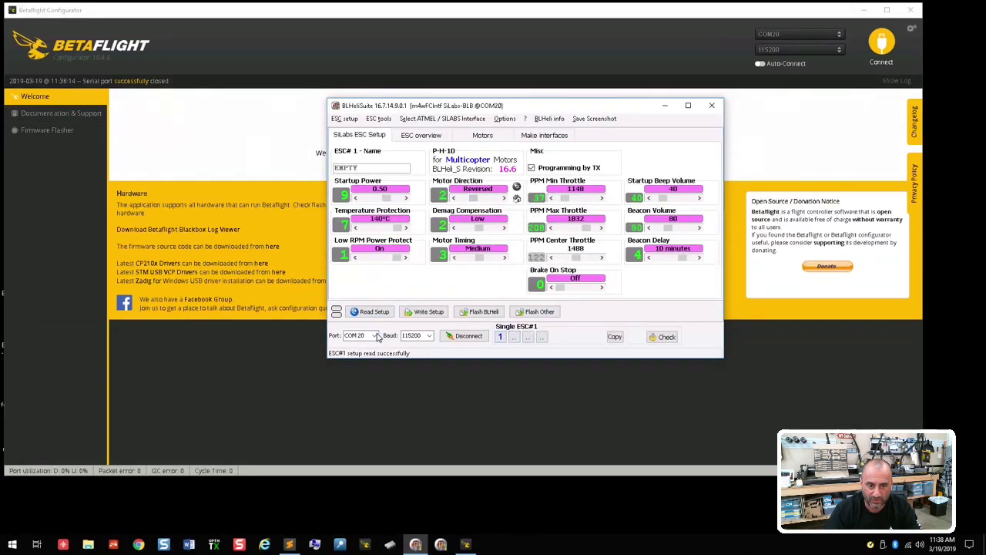
click(425, 312)
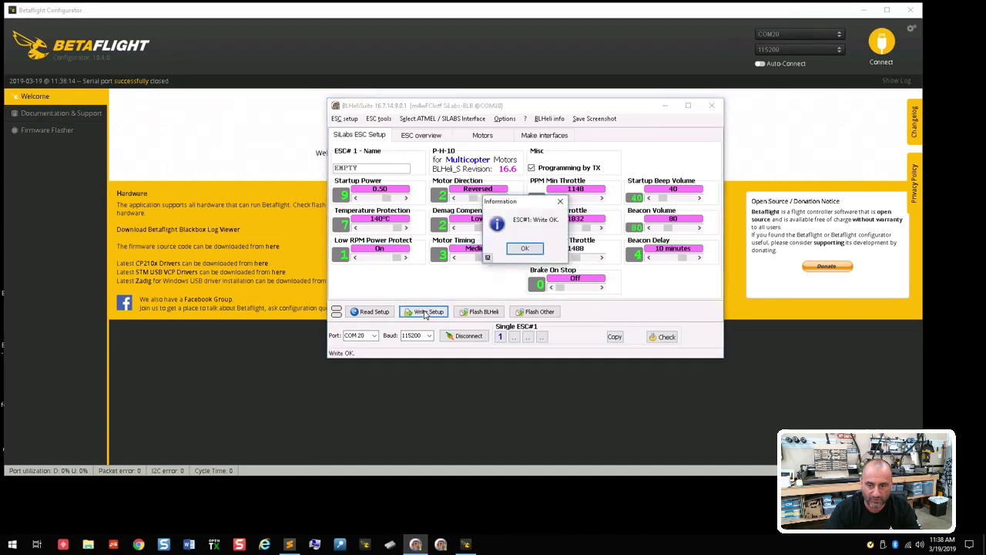
Step: Select ESC 2 as the single target, set its motor direction to Reversed and write the setup
click(514, 337)
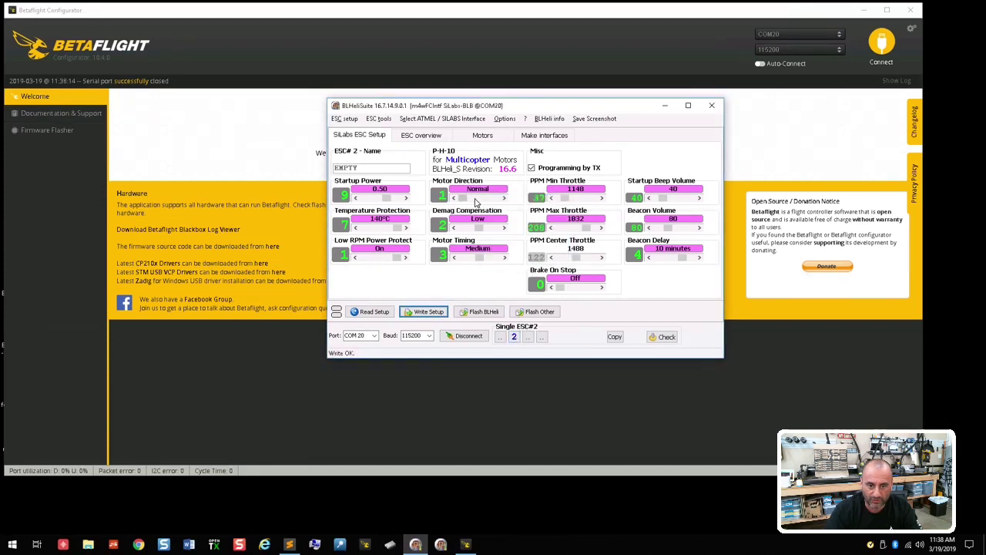
click(475, 199)
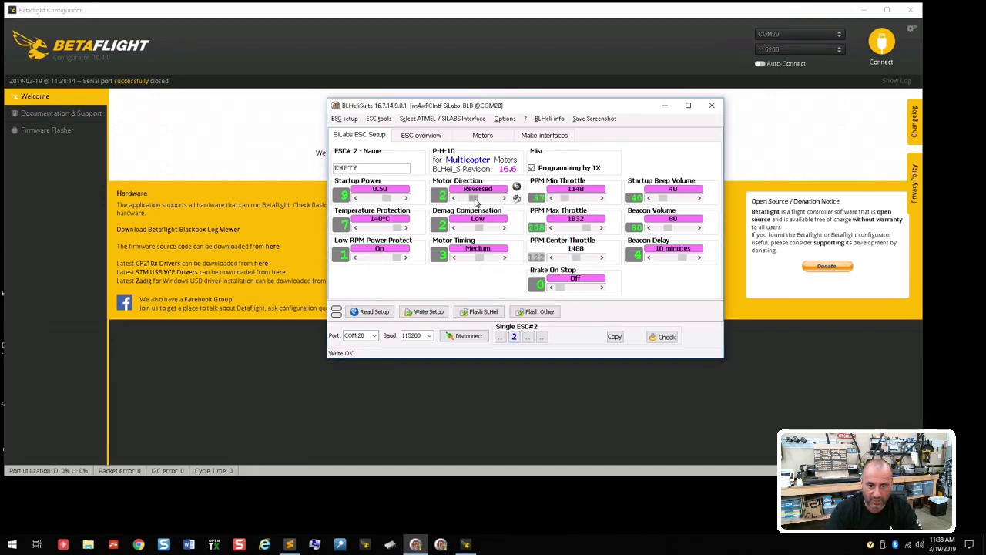
click(435, 314)
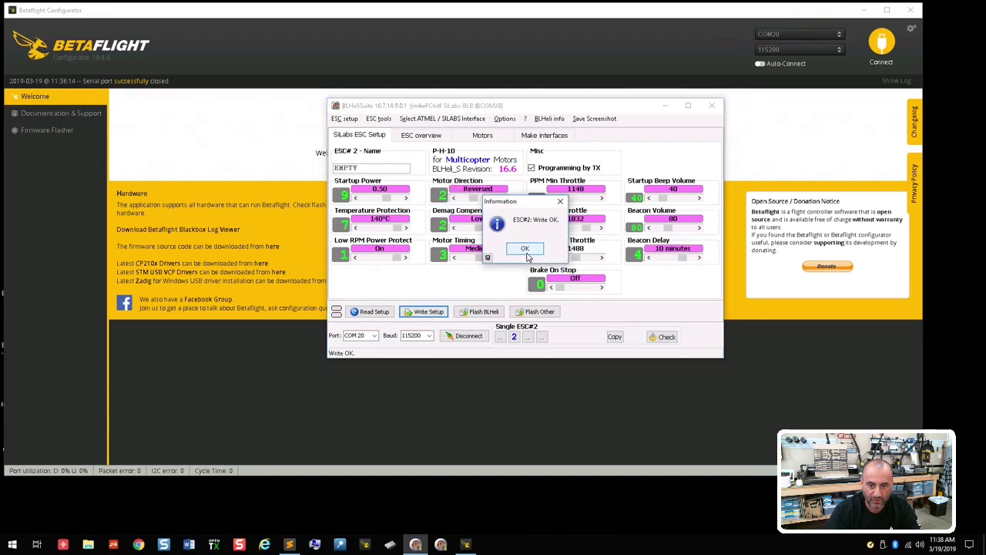
click(525, 249)
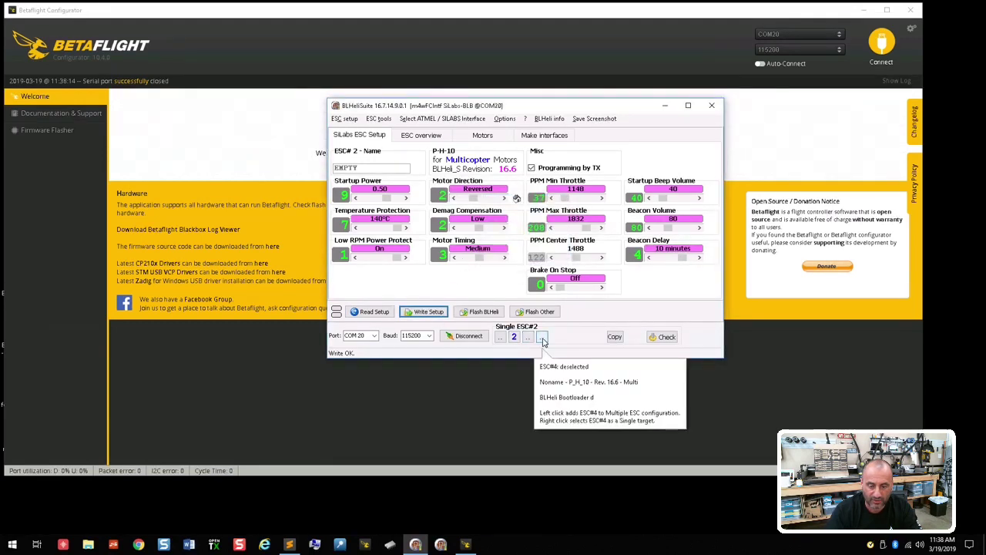
Step: Select ESC 4 alone, write its setup with motor direction Reversed, and disconnect from the flight controller
right_click(542, 340)
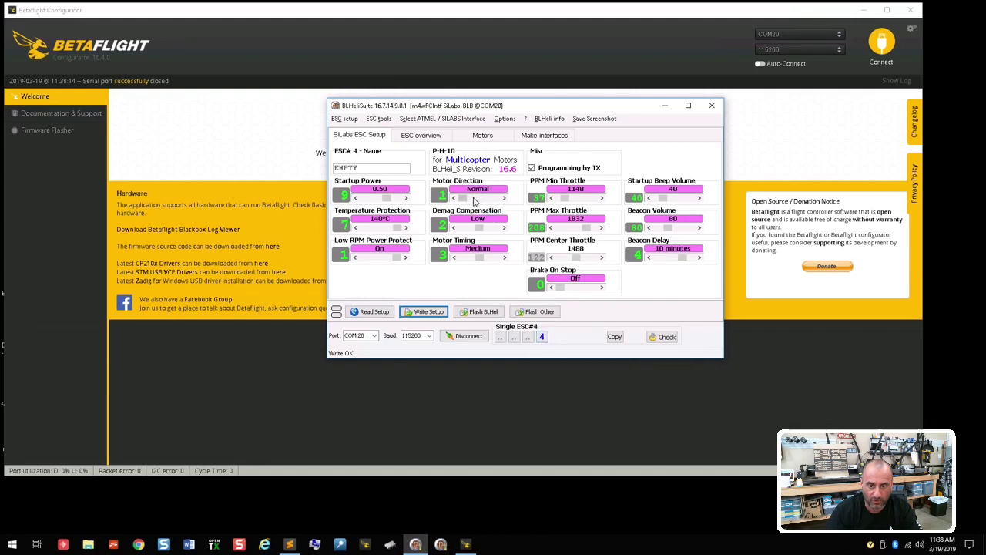
click(474, 199)
click(431, 312)
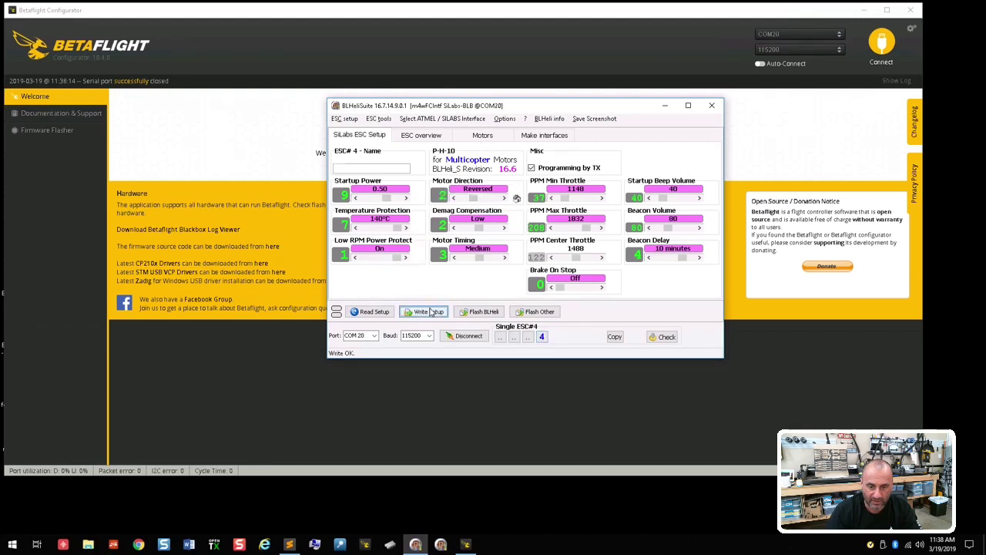
click(511, 257)
click(468, 336)
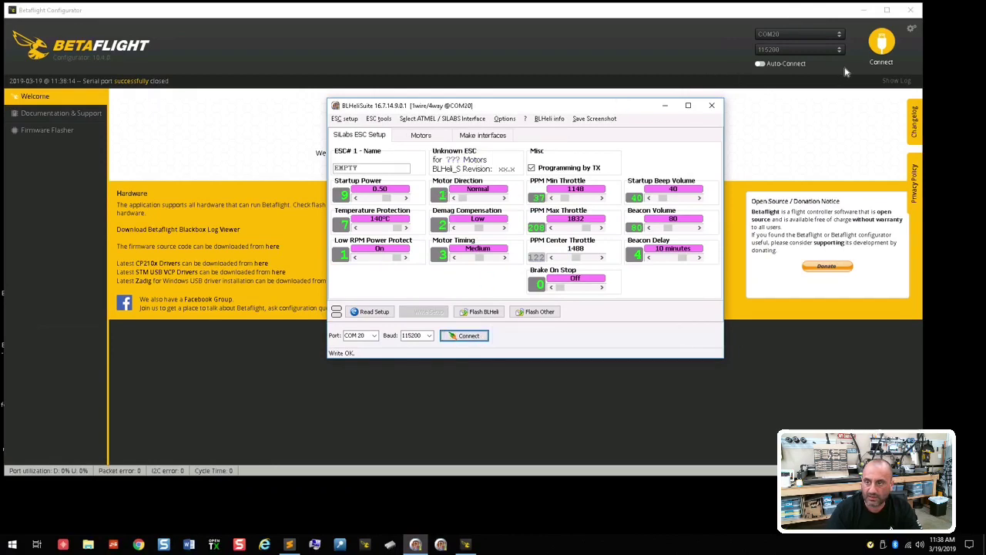
Step: Reconnect in Betaflight Configurator, enable motor control in the motor test view, and spin motor 1 at about 1169 before returning it to 1000
click(880, 48)
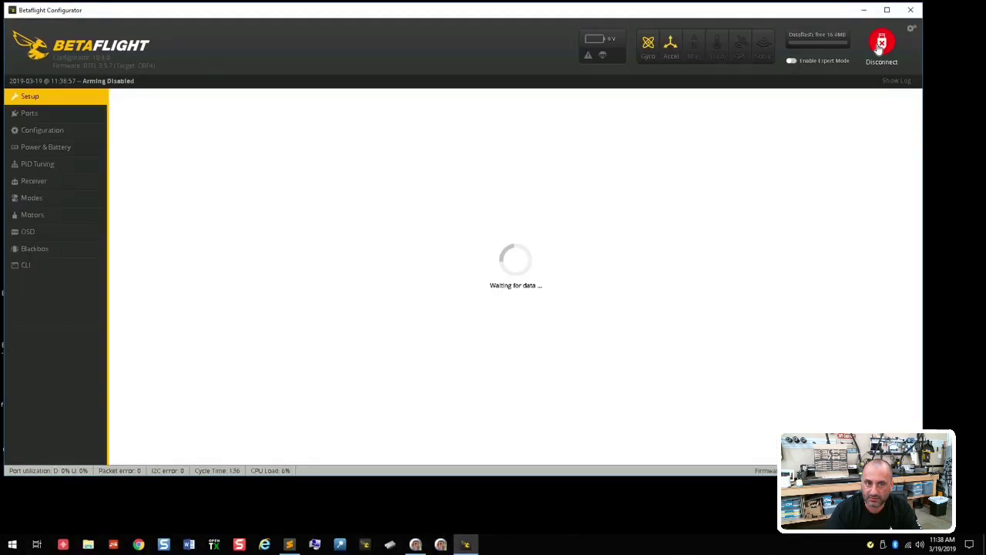
click(65, 219)
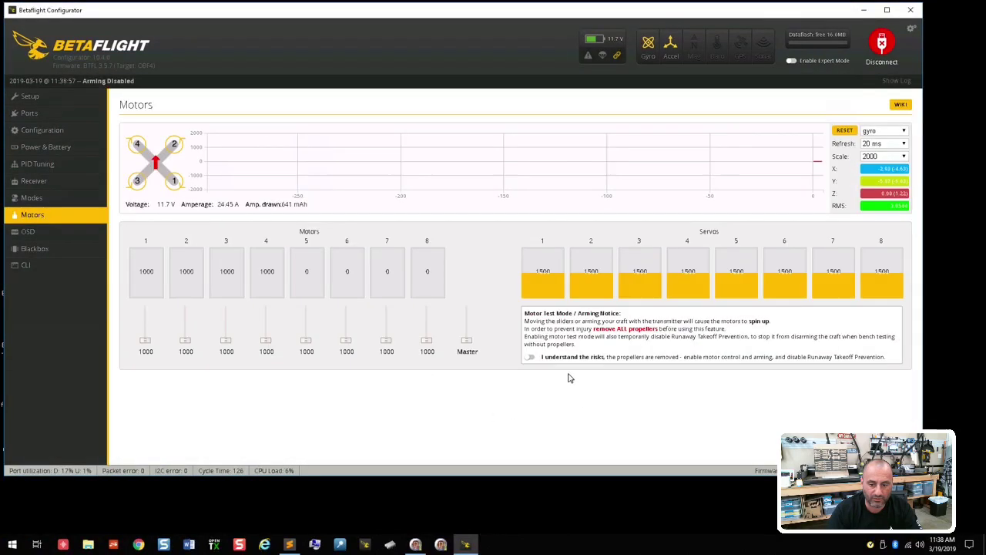
click(530, 359)
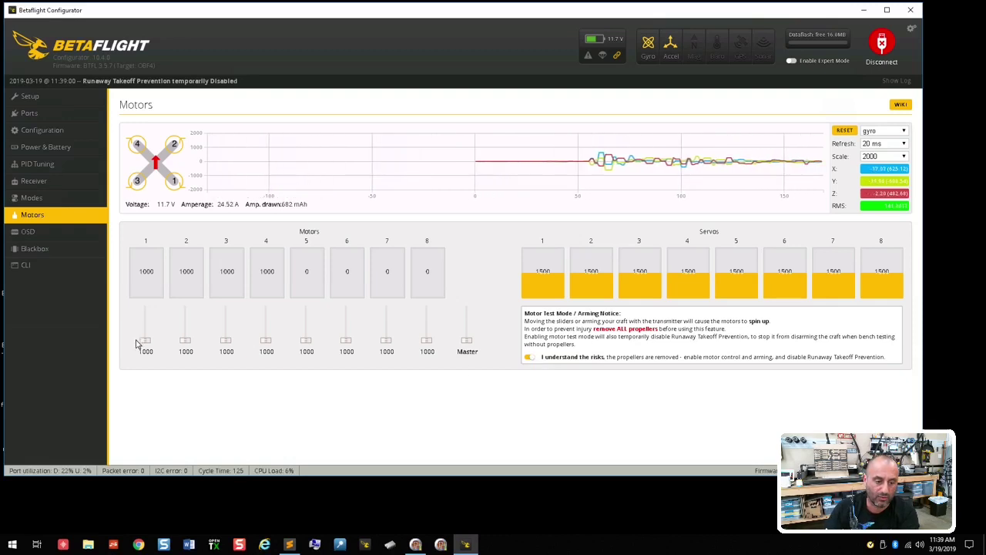
drag(144, 343, 145, 339)
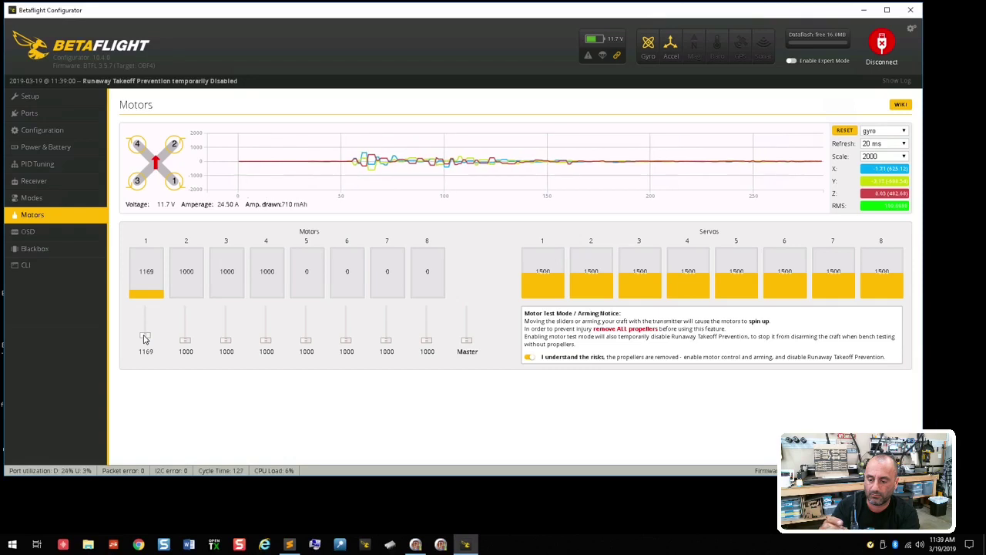
drag(144, 339, 260, 370)
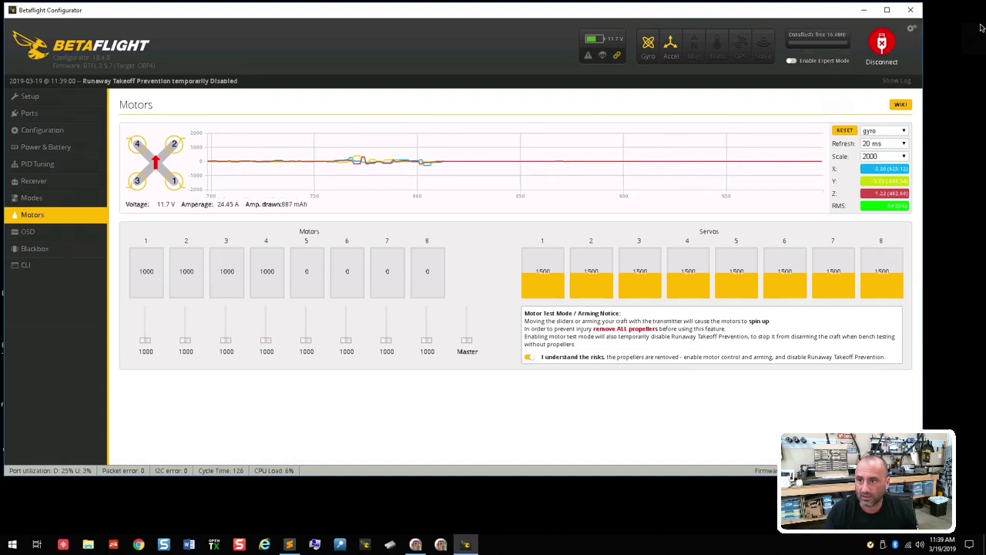
Step: Turn off motor control in the motor test view
click(958, 31)
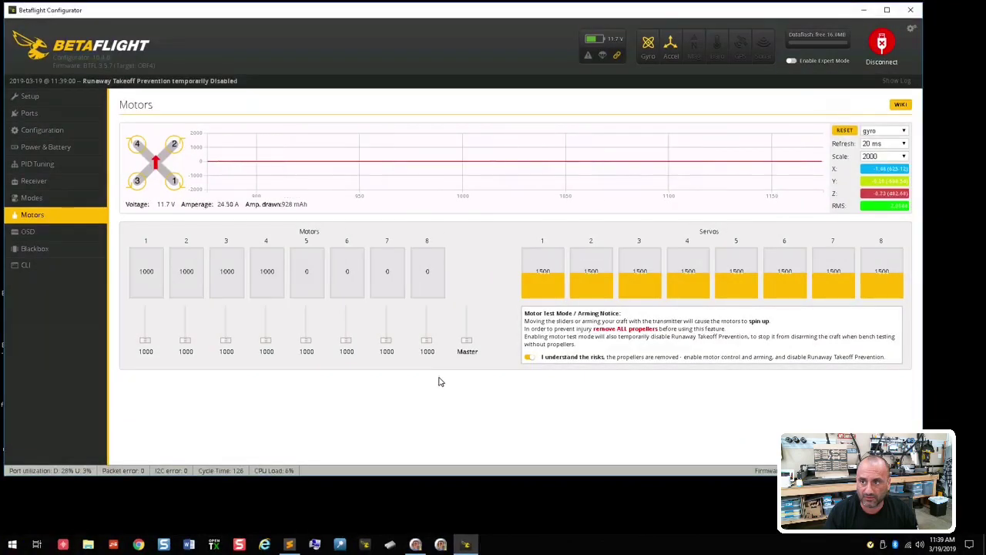
click(530, 358)
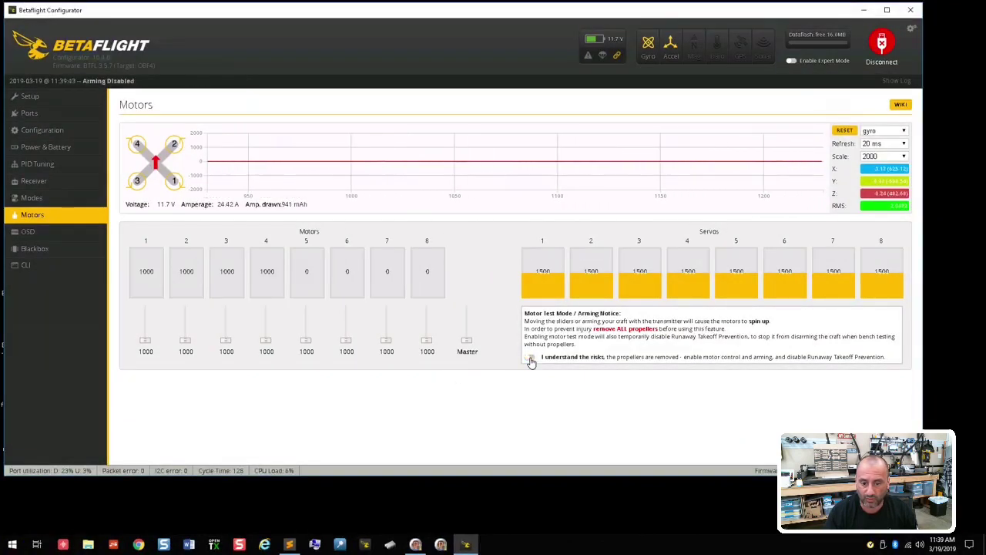
click(529, 358)
click(528, 359)
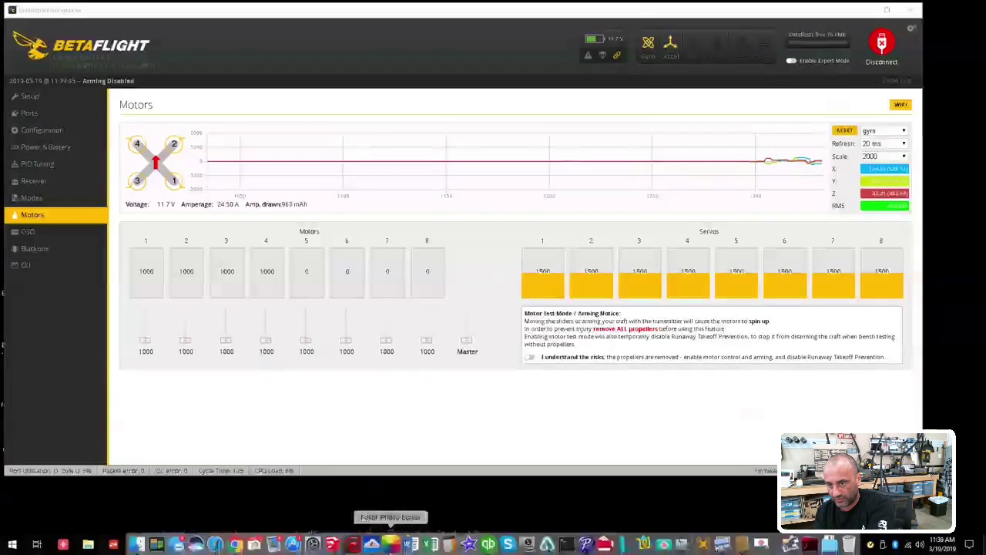
right_click(379, 551)
click(371, 542)
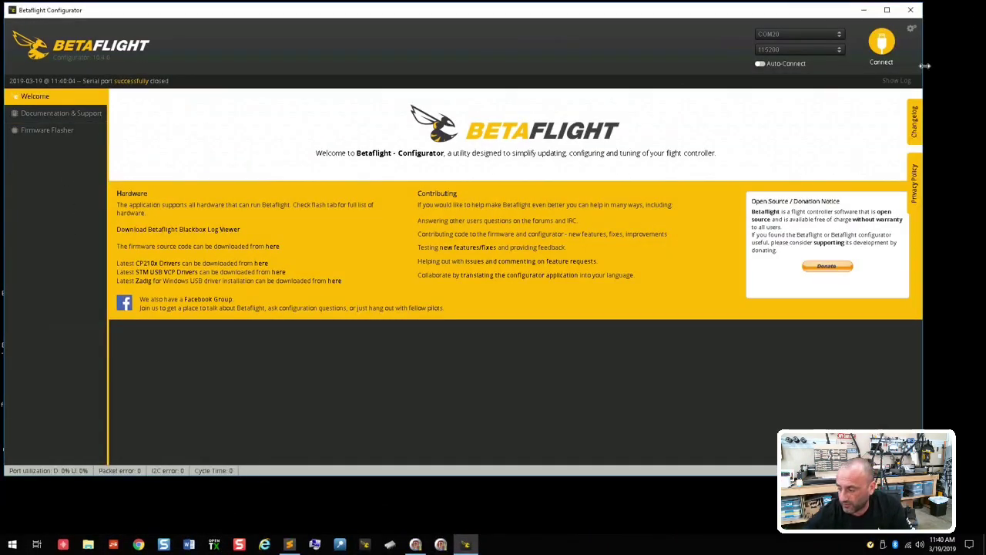
Step: Reconnect the flight controller, enable motor control, and calibrate the ESC throttle range by moving the master slider to 2000 and back to 1000
click(881, 44)
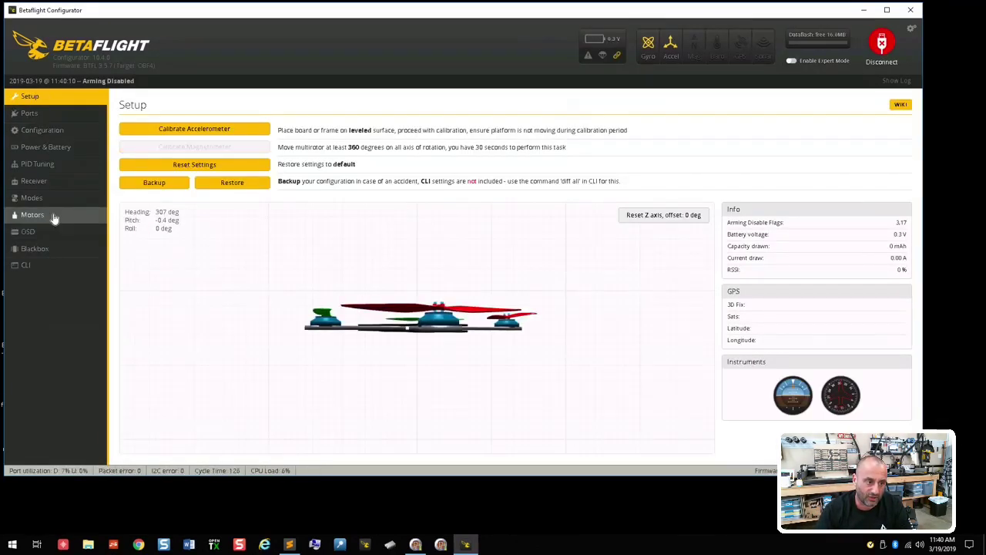
click(32, 215)
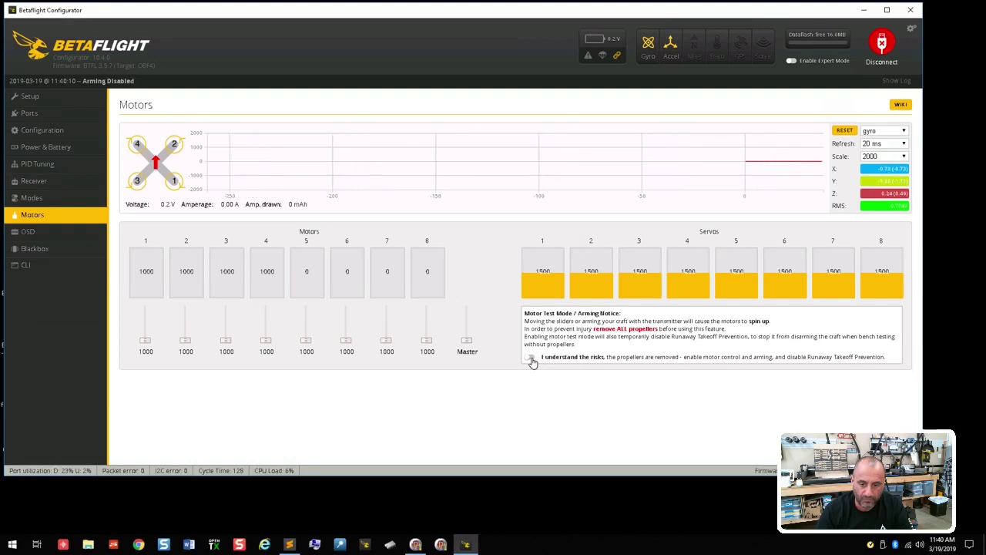
click(530, 358)
drag(466, 341, 480, 267)
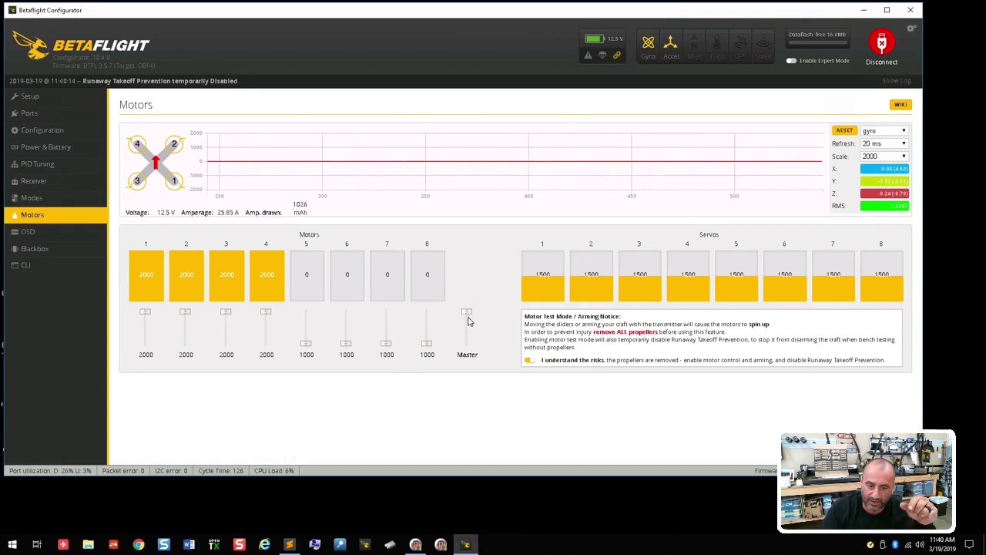
drag(467, 313, 465, 407)
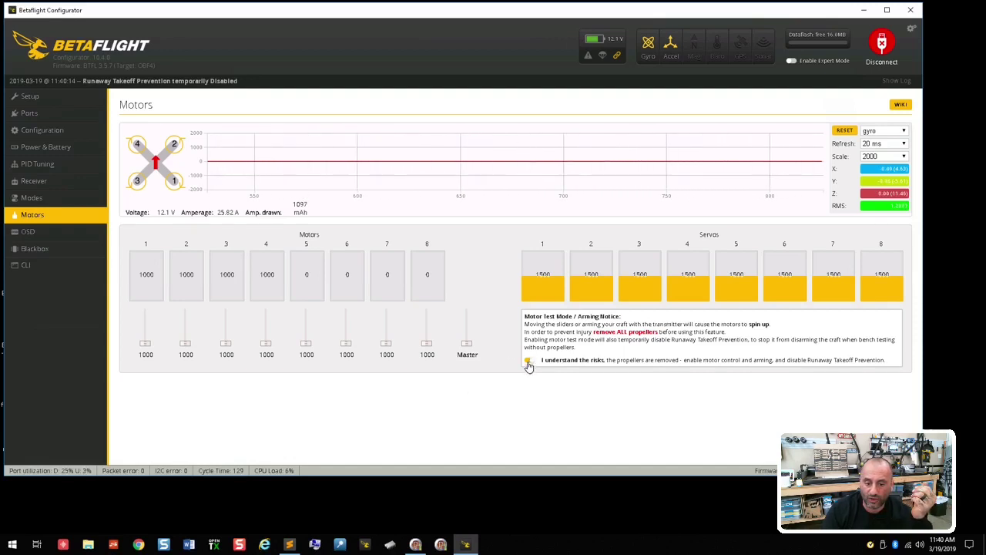
Step: Disconnect from Betaflight, connect to the flight controller in BLHeliSuite and read the setups of the four ESCs
click(882, 42)
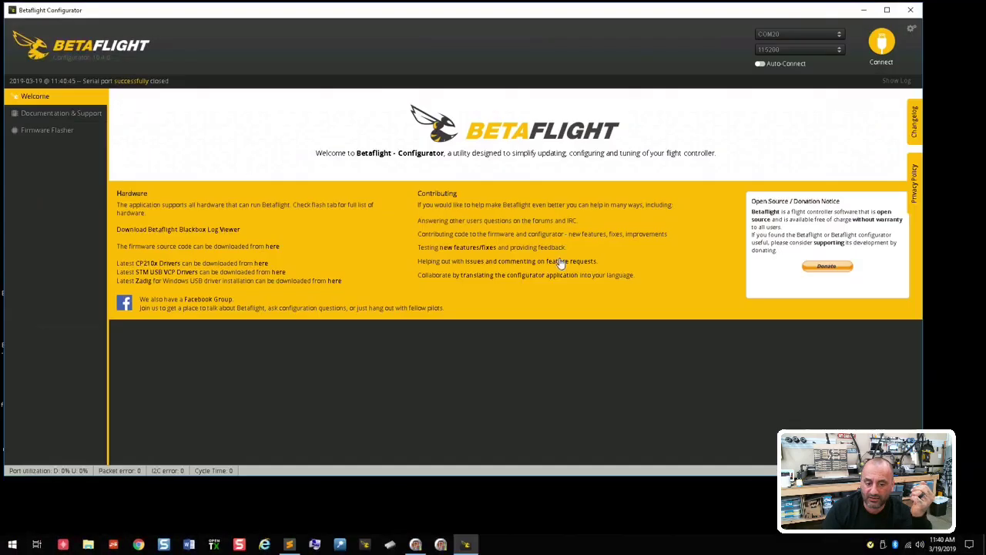
click(415, 543)
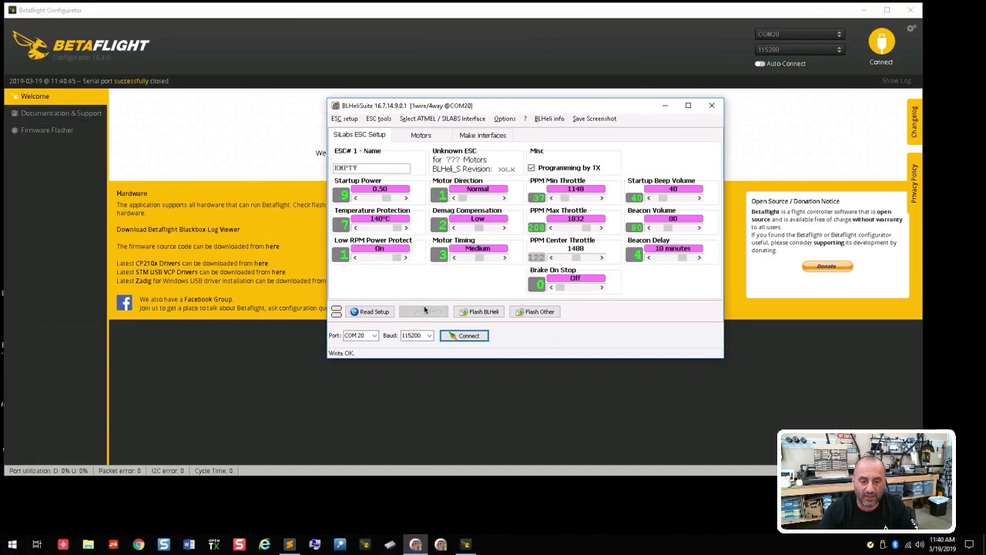
click(482, 339)
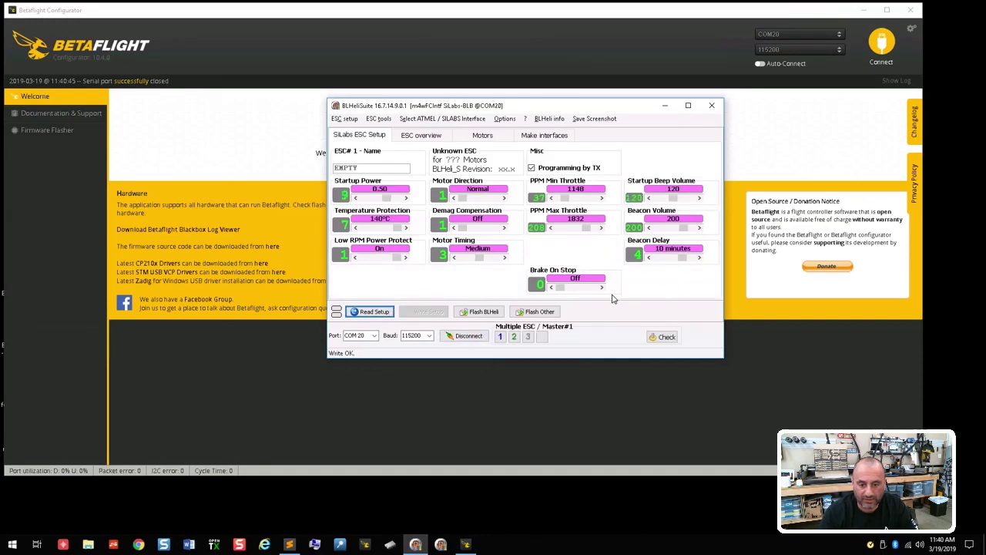
click(529, 315)
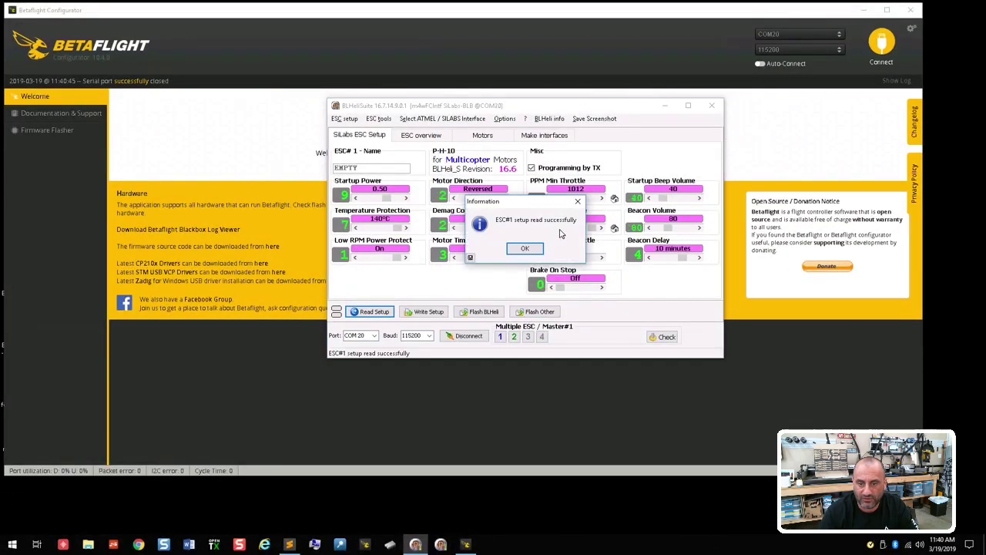
click(525, 249)
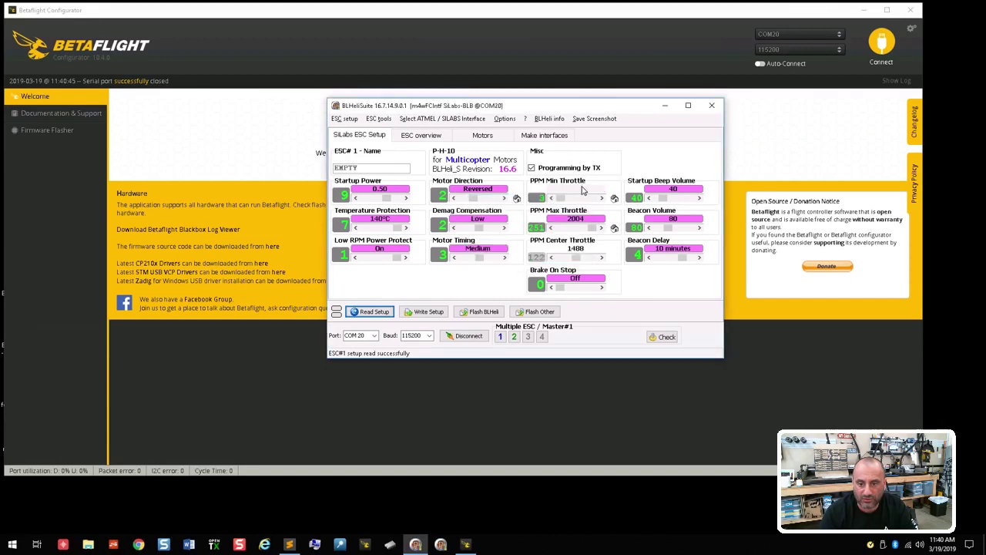
Step: Select ESCs 1 to 4 individually to compare their PPM minimum and maximum throttle values
click(499, 337)
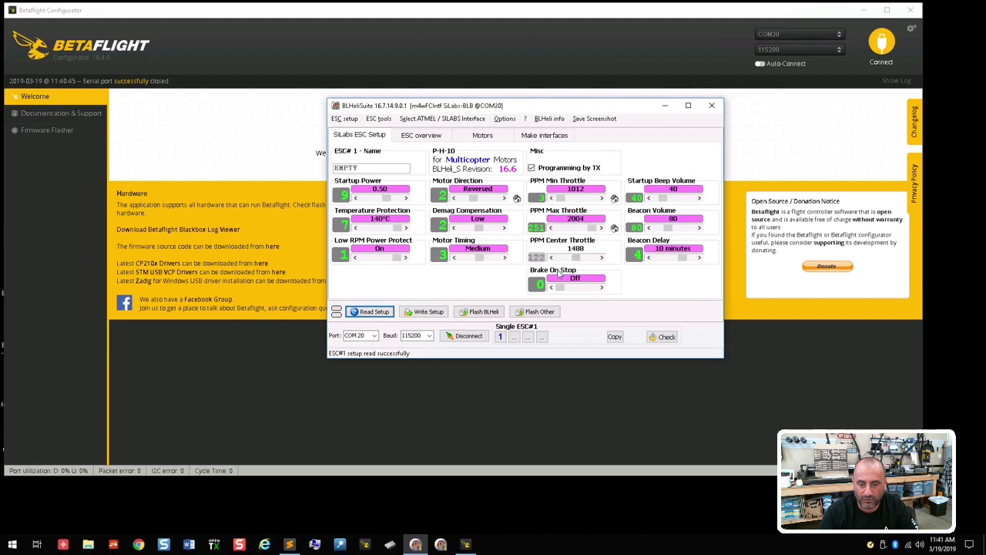
click(514, 336)
click(528, 338)
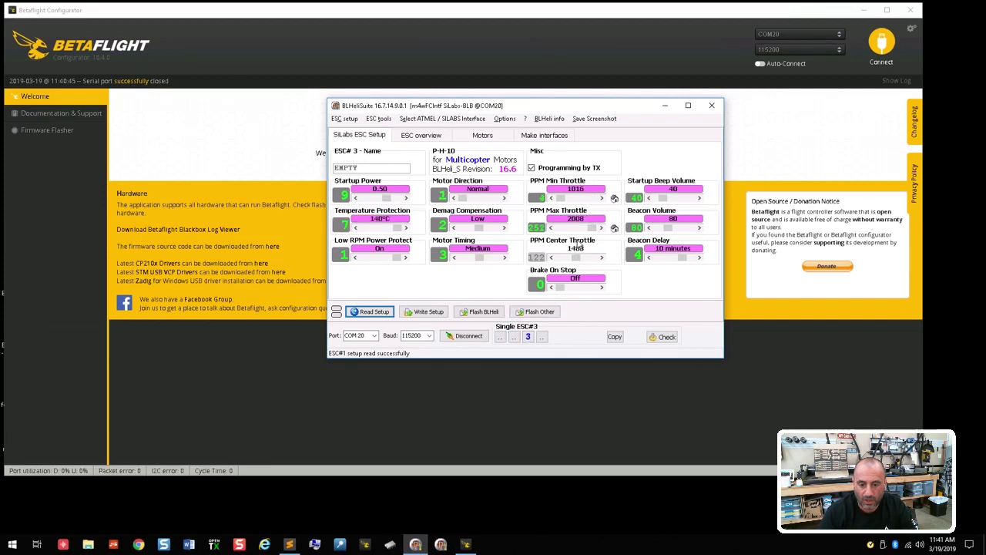
click(542, 338)
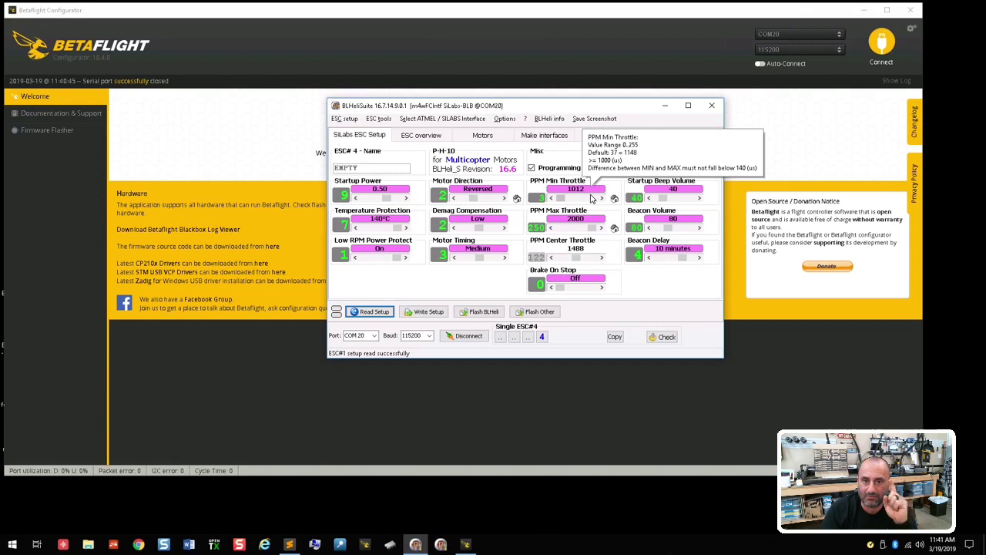
click(499, 337)
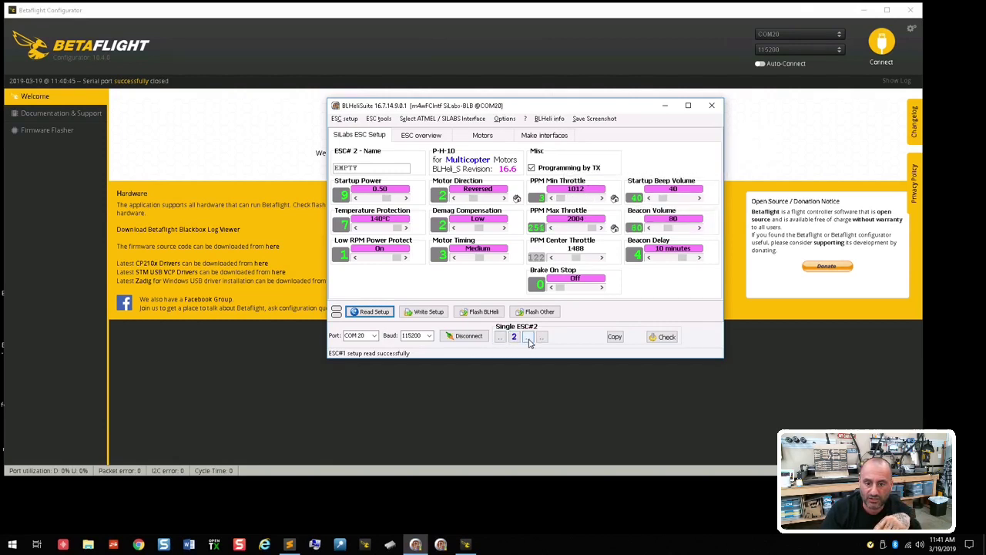
Step: Step through the individual ESCs again to recheck their PPM minimum and maximum throttle settings
click(542, 336)
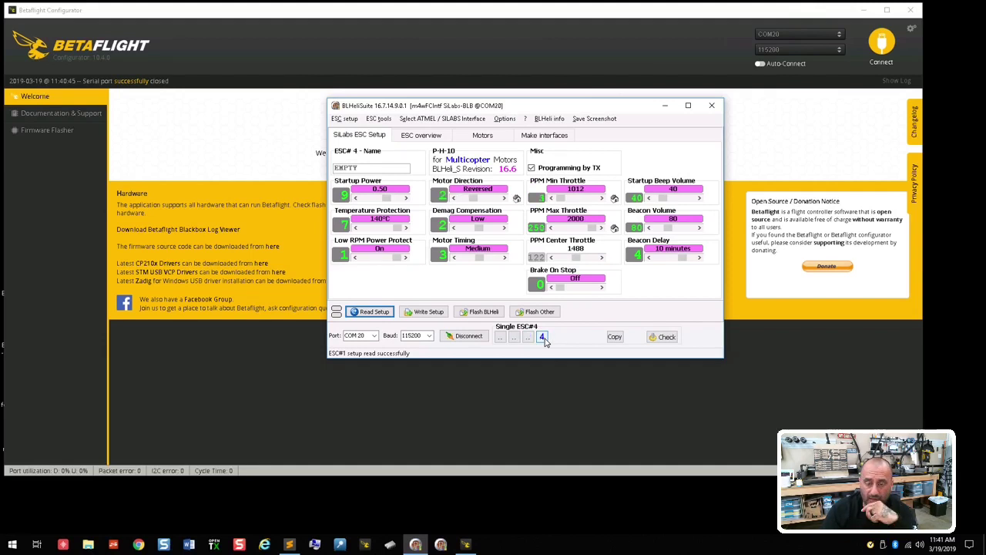
mouse_move(586, 221)
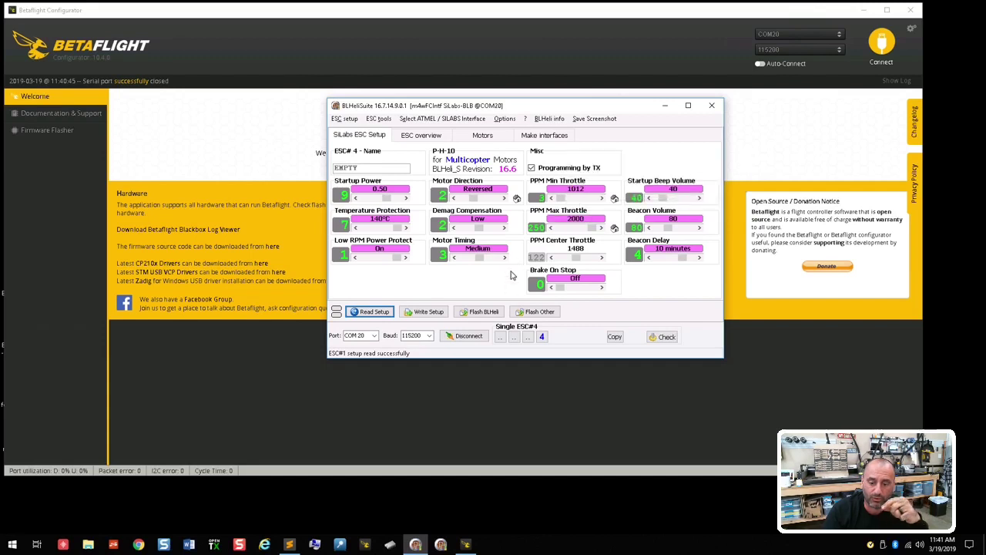
click(500, 337)
click(514, 337)
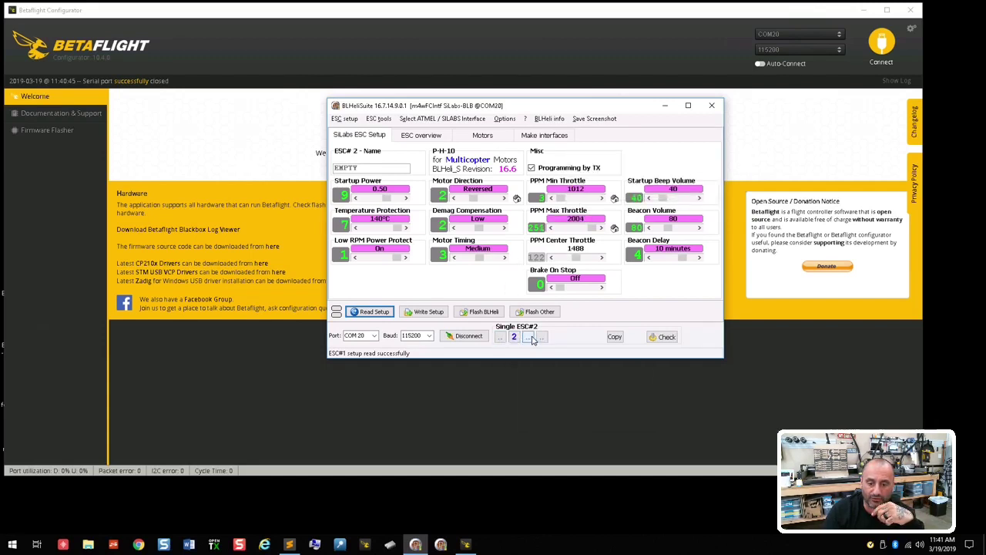
click(527, 337)
click(541, 336)
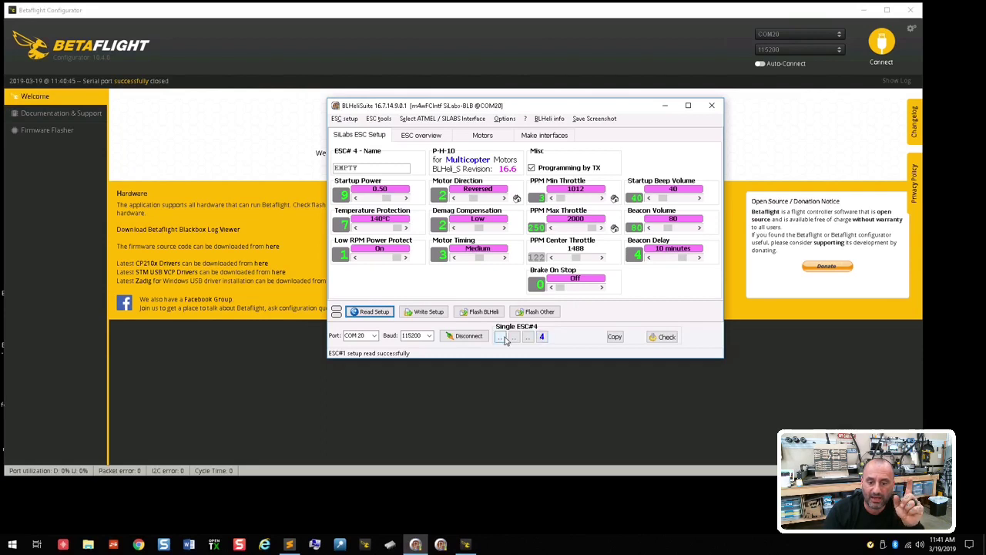
Step: Select all four ESCs together, set PPM Min Throttle to 1016 and PPM Max Throttle to 2000, and write the setup
click(507, 339)
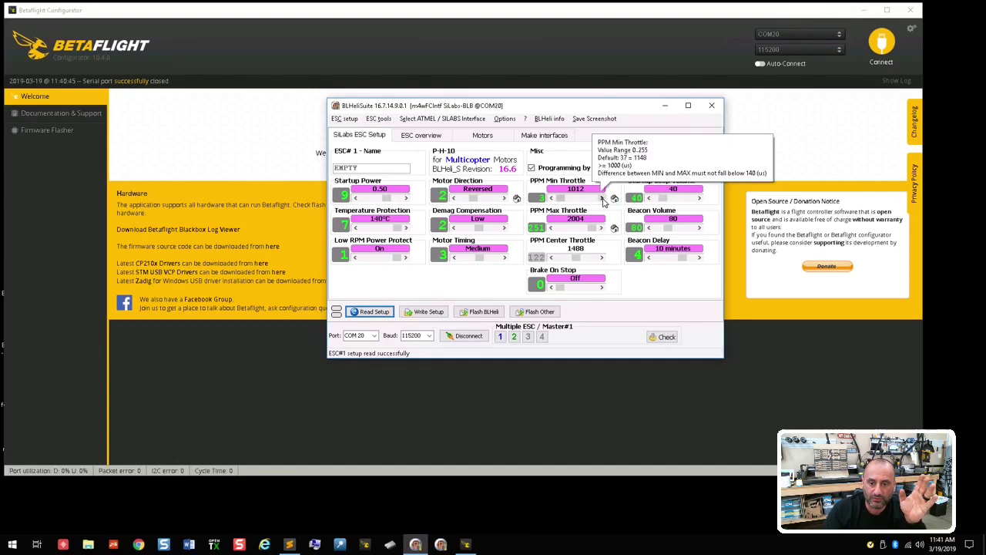
click(603, 198)
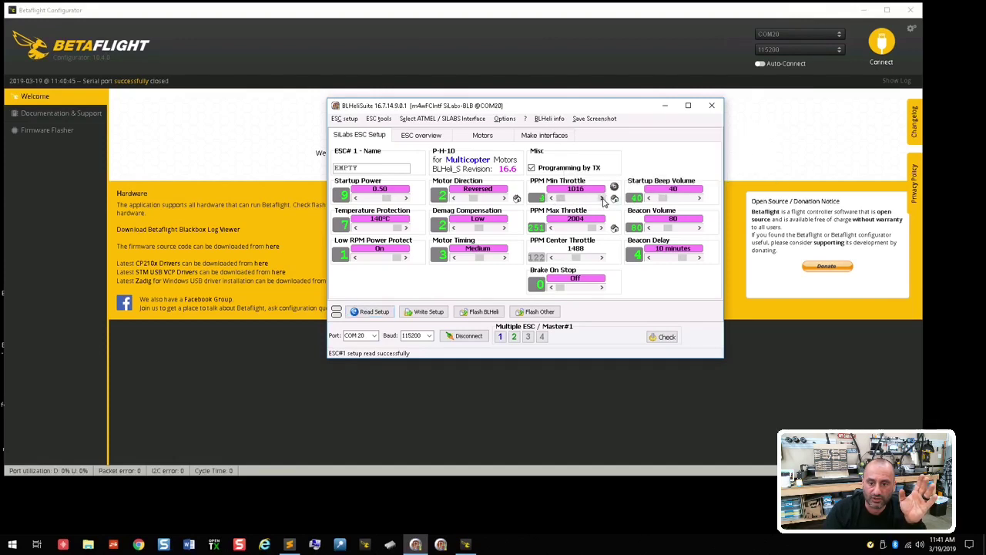
click(552, 229)
click(424, 311)
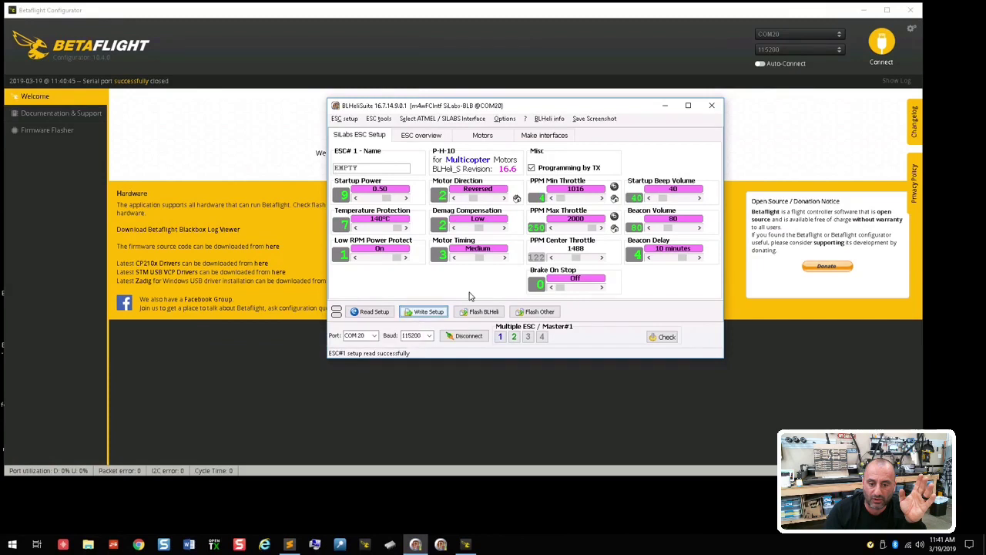
mouse_move(590, 214)
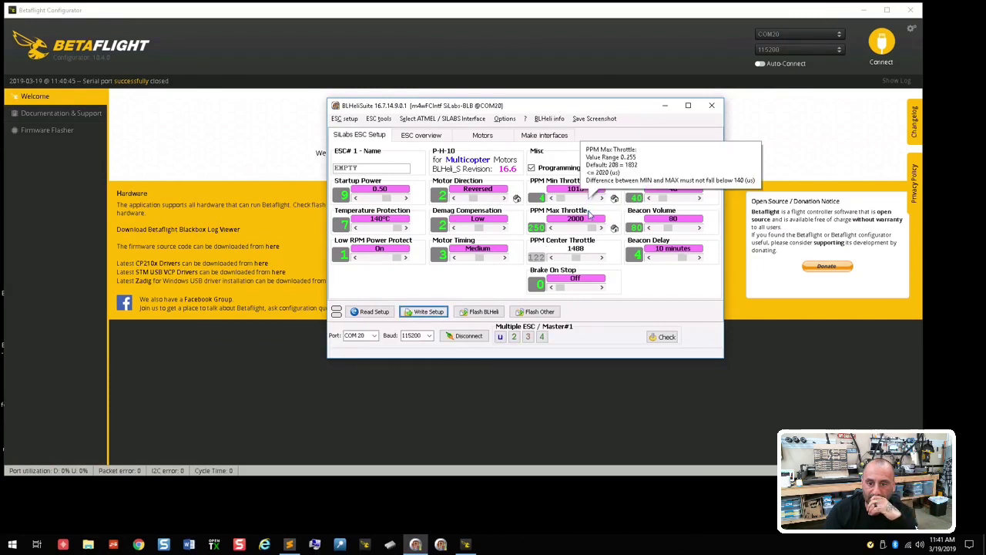
click(534, 278)
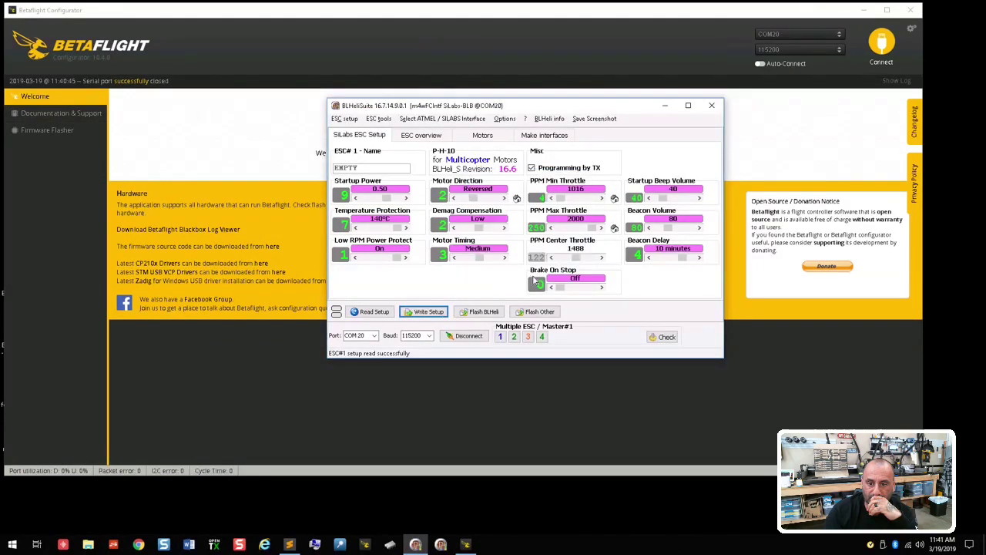
Step: Check the written throttle limits on each of the four ESCs individually
click(500, 338)
click(513, 339)
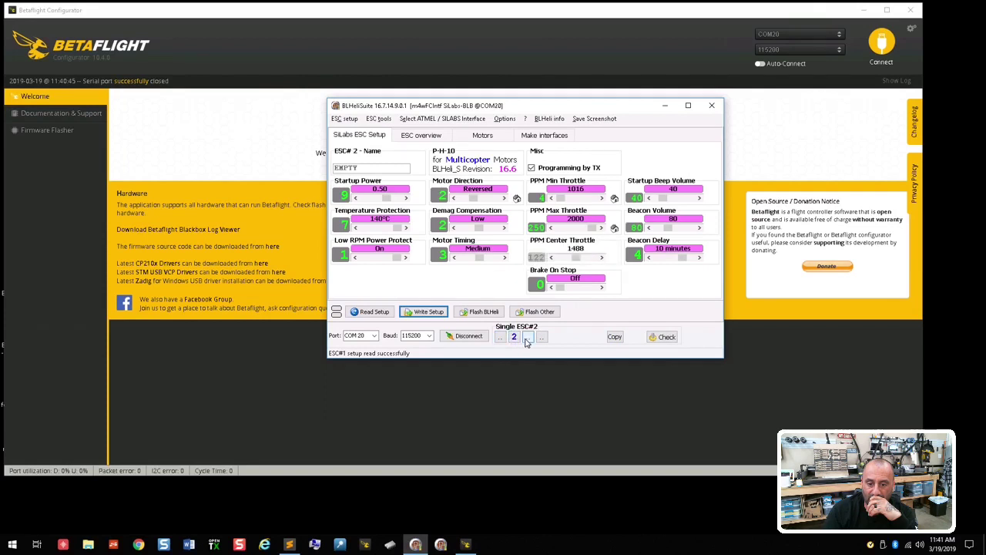
click(528, 339)
click(540, 341)
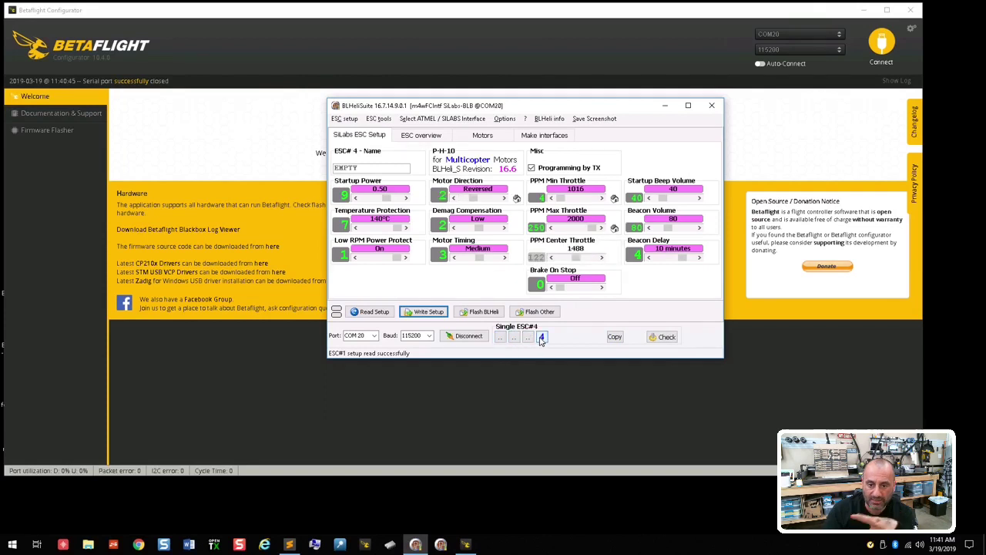
click(501, 339)
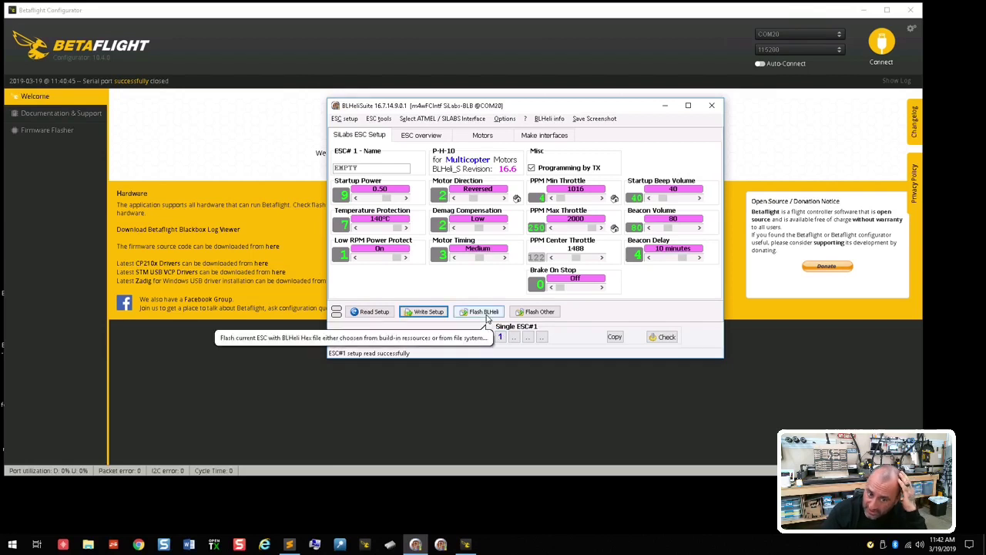
Step: With all ESCs selected, flash ESC 1 with BLHeli P-H-10 MULTI Rev 16.7 and write the current settings to it
click(501, 338)
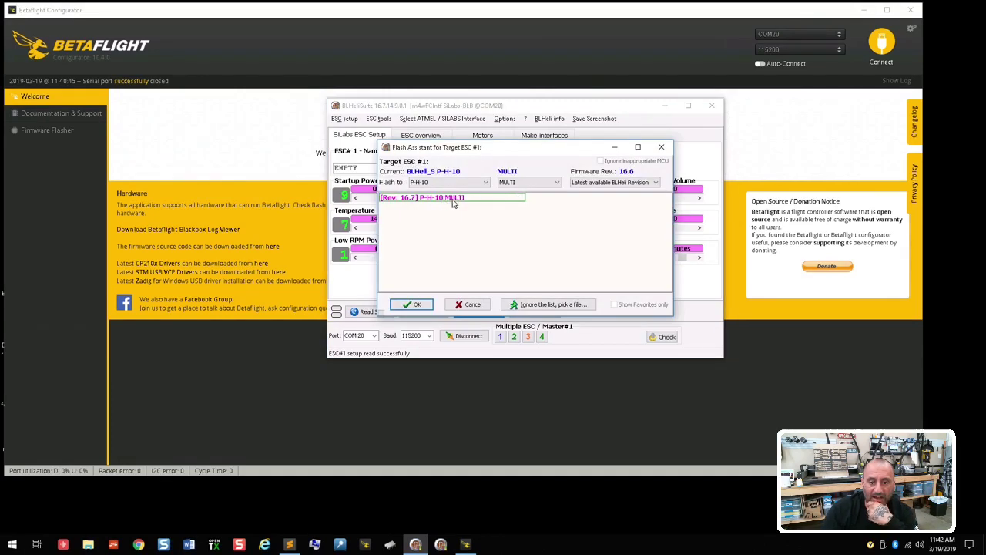
click(412, 307)
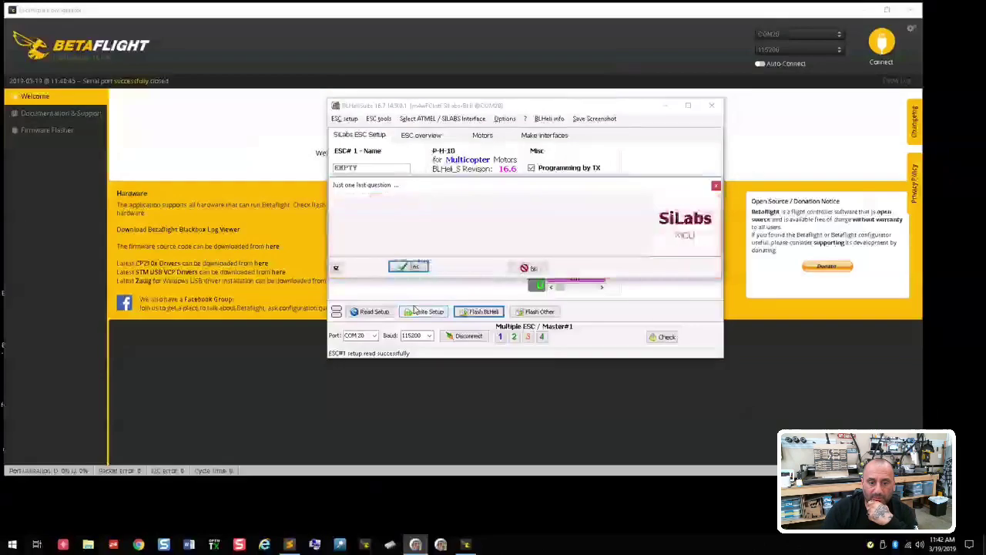
click(429, 270)
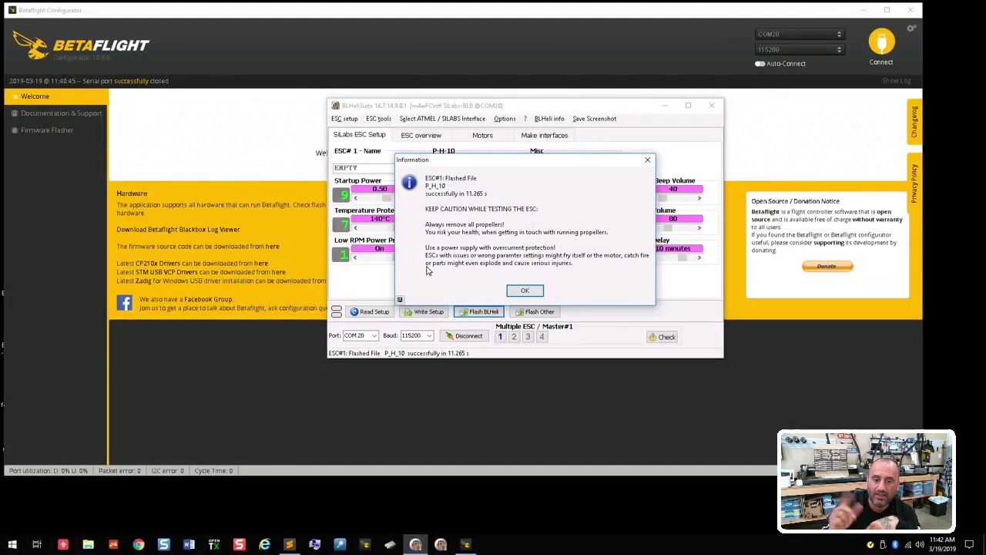
click(522, 291)
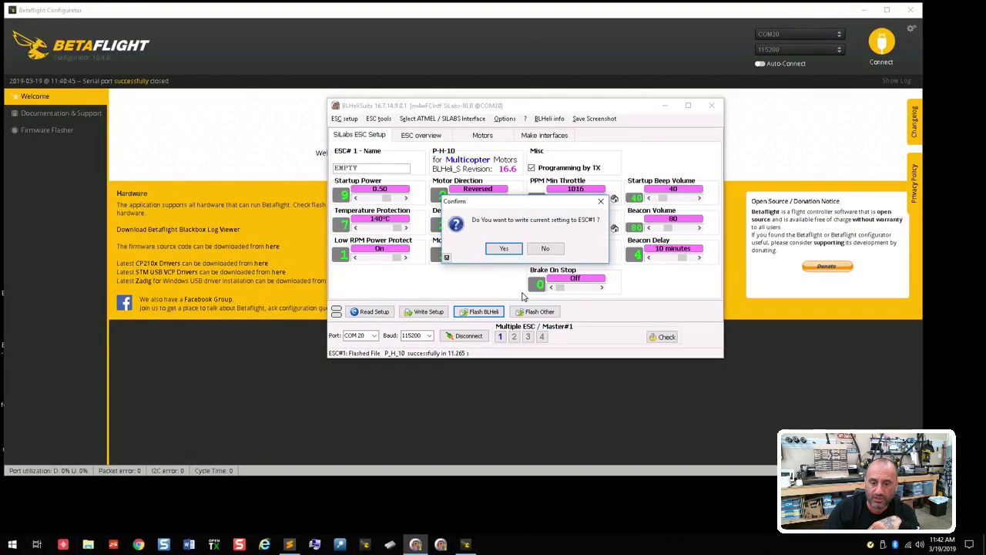
click(506, 249)
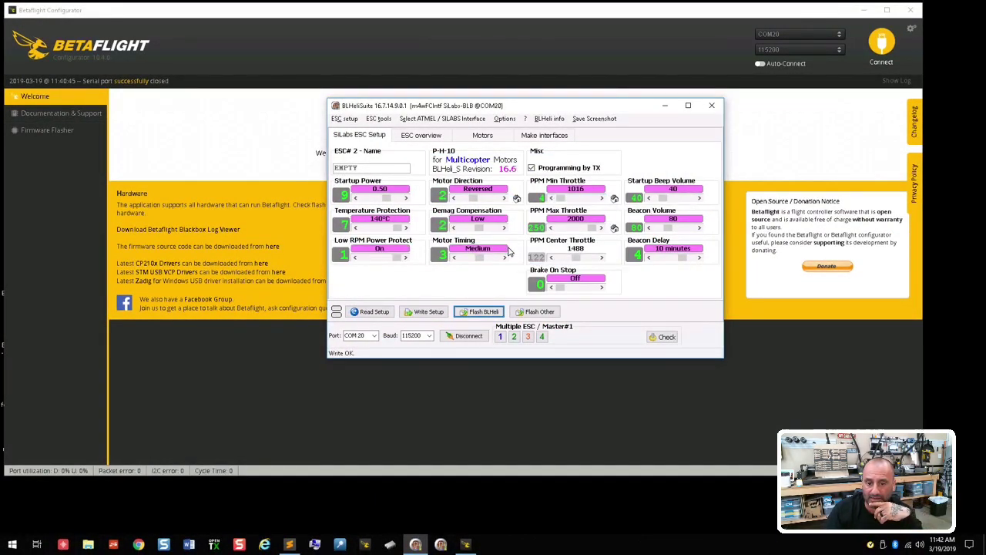
Step: Flash ESC 2 with BLHeli P-H-10 MULTI Rev 16.7 and write its current settings back
click(474, 311)
click(409, 304)
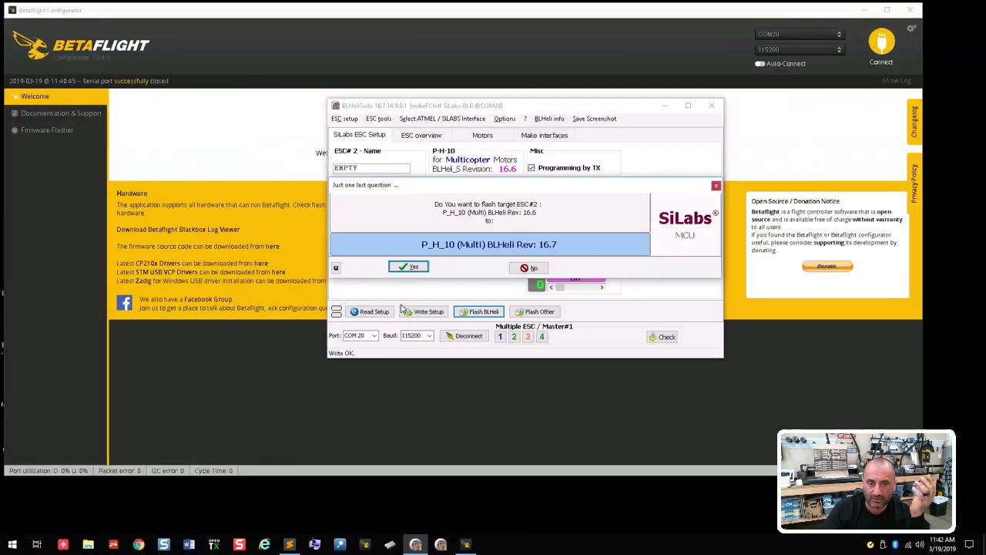
click(411, 267)
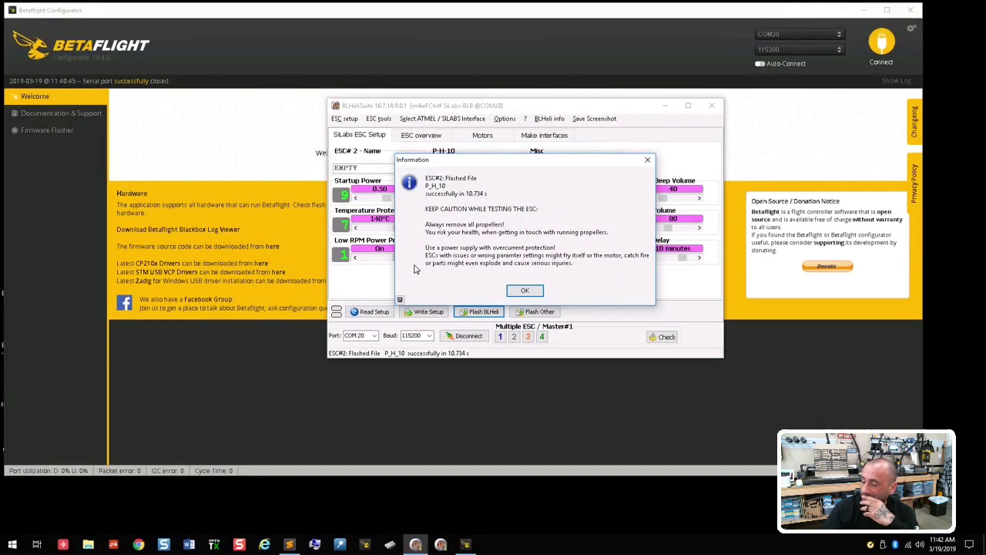
click(535, 291)
click(506, 249)
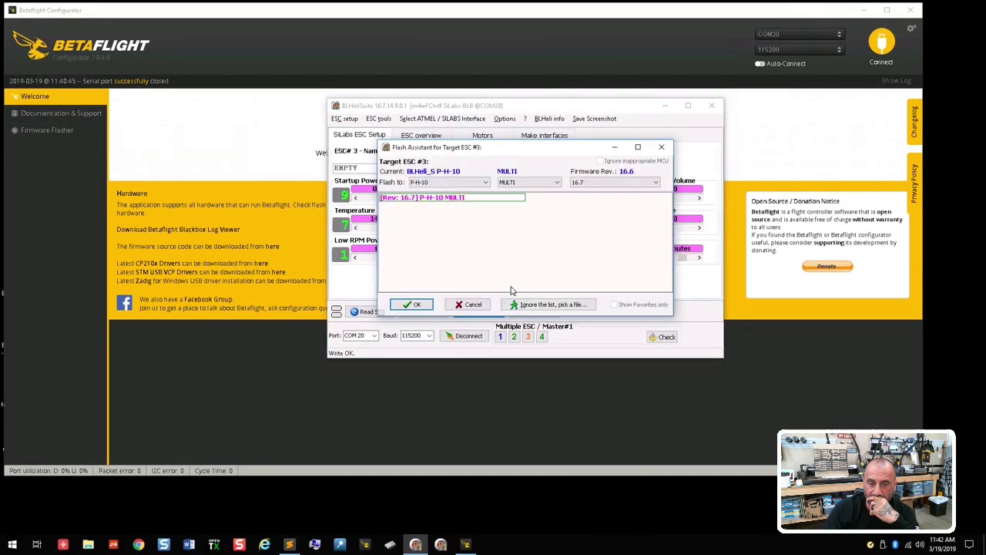
Step: Flash ESC 3 with BLHeli P-H-10 MULTI Rev 16.7 and write its current settings back
click(408, 305)
click(412, 268)
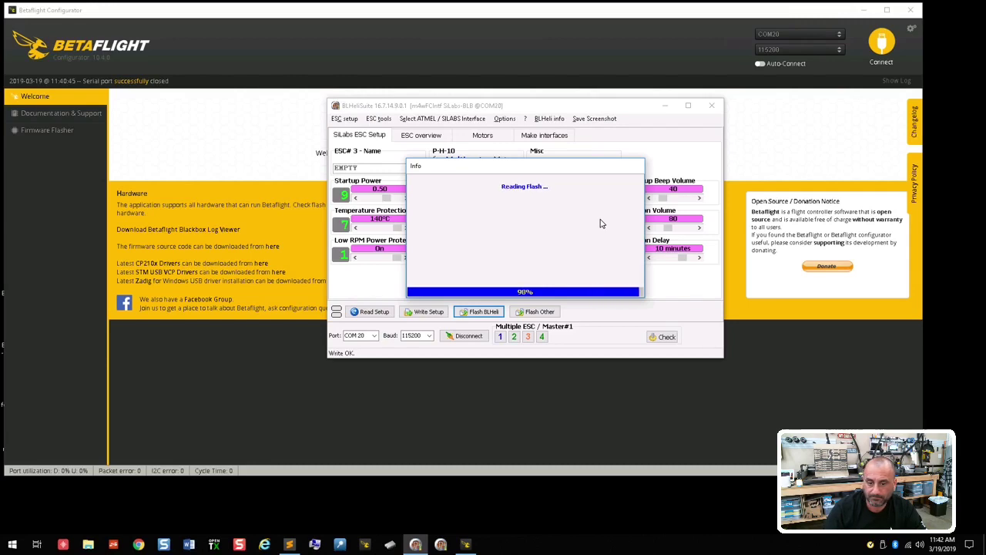
click(524, 288)
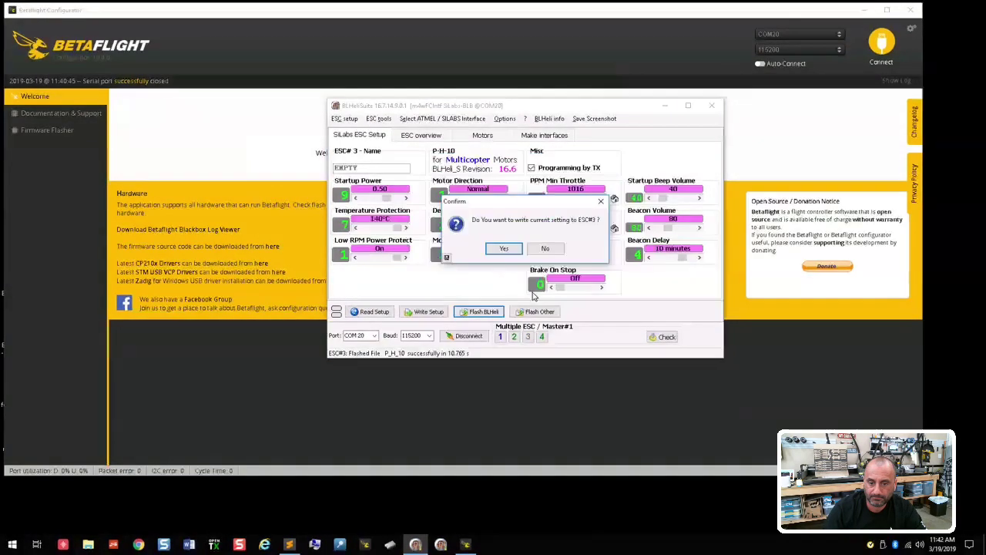
click(504, 248)
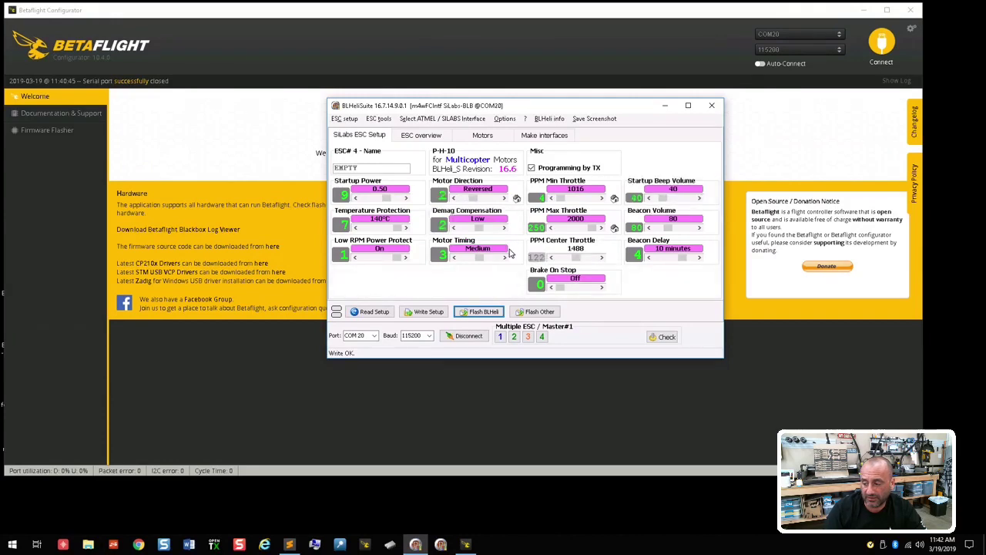
Step: Flash ESC 4 with BLHeli P-H-10 MULTI Rev 16.7, write its current settings back and reread the ESC setups
click(479, 311)
click(416, 304)
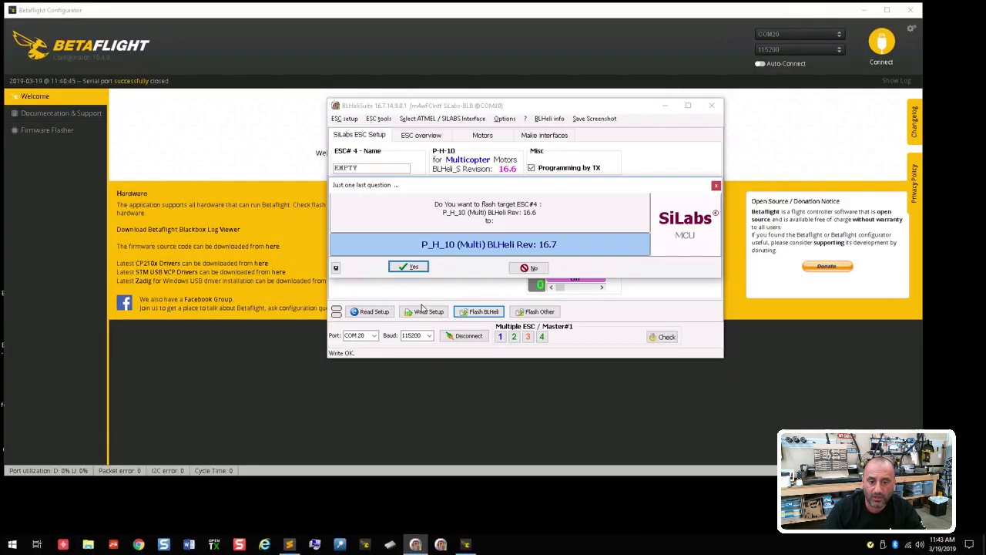
click(419, 269)
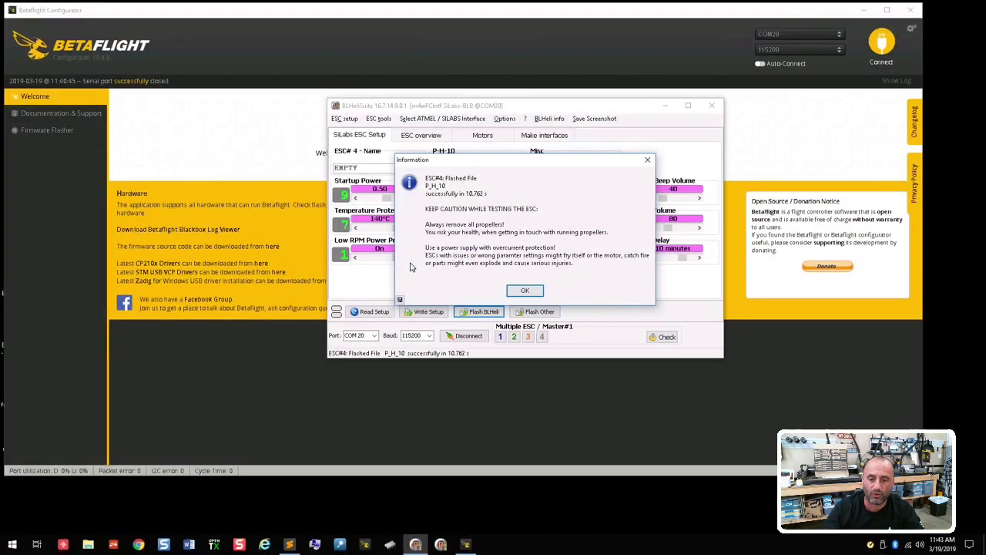
click(523, 292)
click(512, 249)
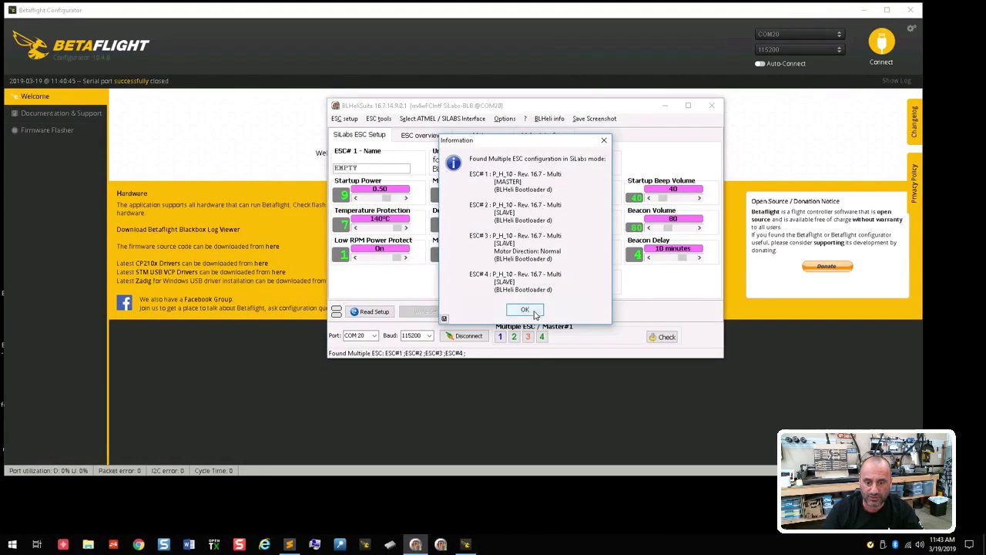
click(531, 312)
Step: Disconnect BLHeliSuite, connect in Betaflight, and recalibrate the ESCs with motor control enabled by moving the master slider to 2000 and back to 1000
click(469, 336)
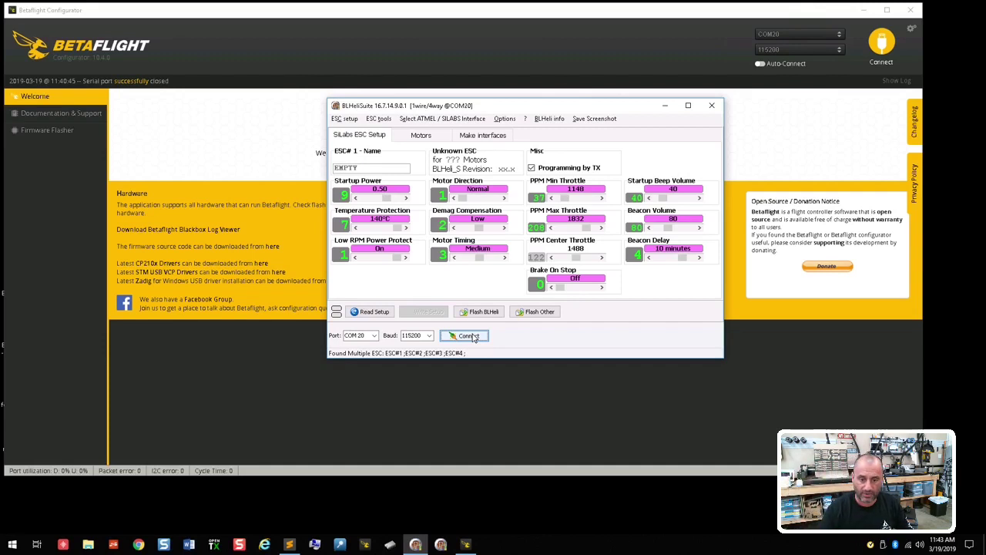
click(596, 47)
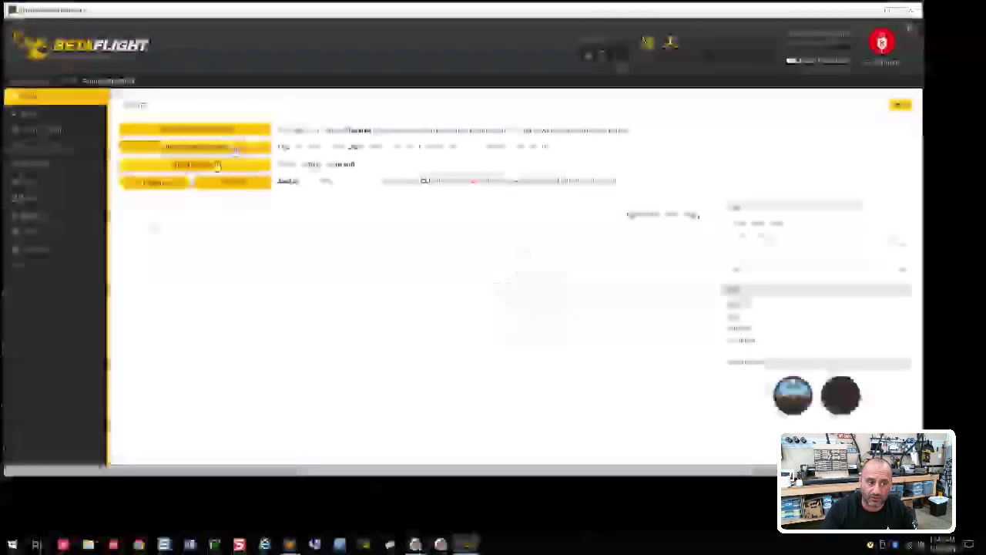
click(32, 215)
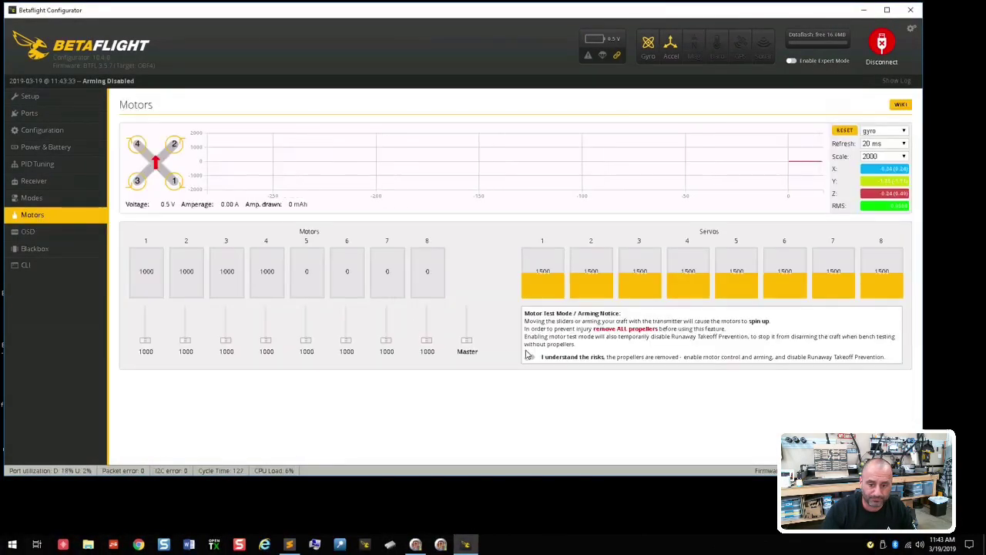
drag(466, 343, 475, 257)
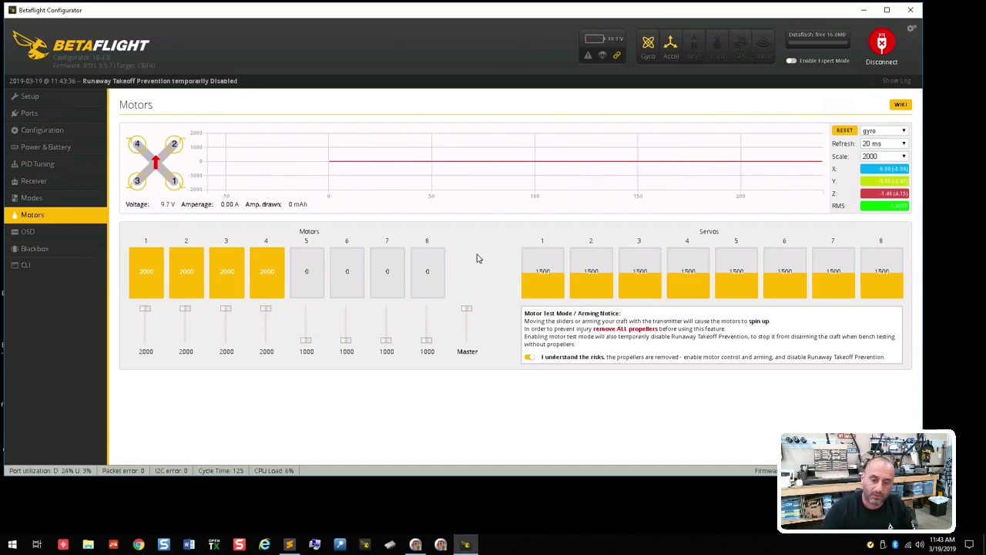
drag(466, 312, 467, 398)
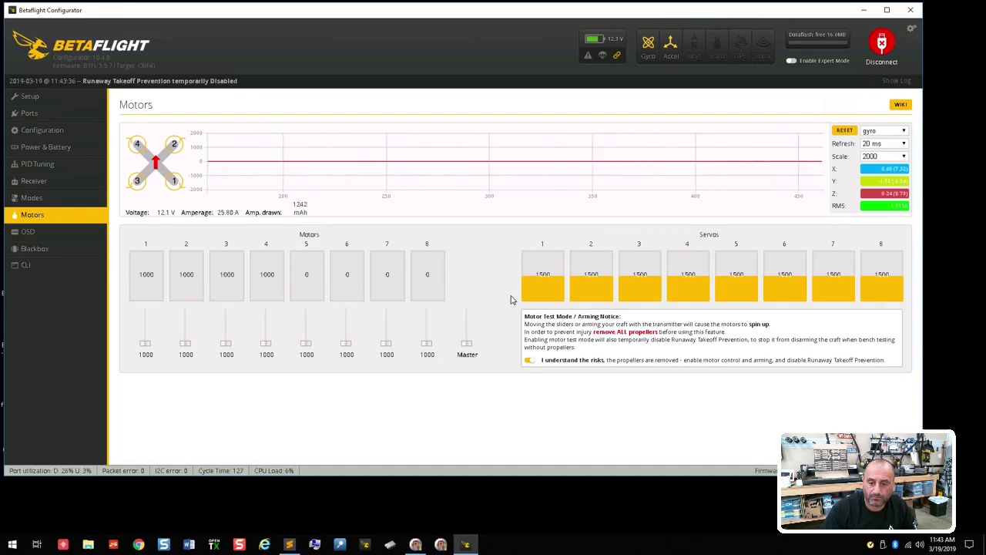
click(529, 359)
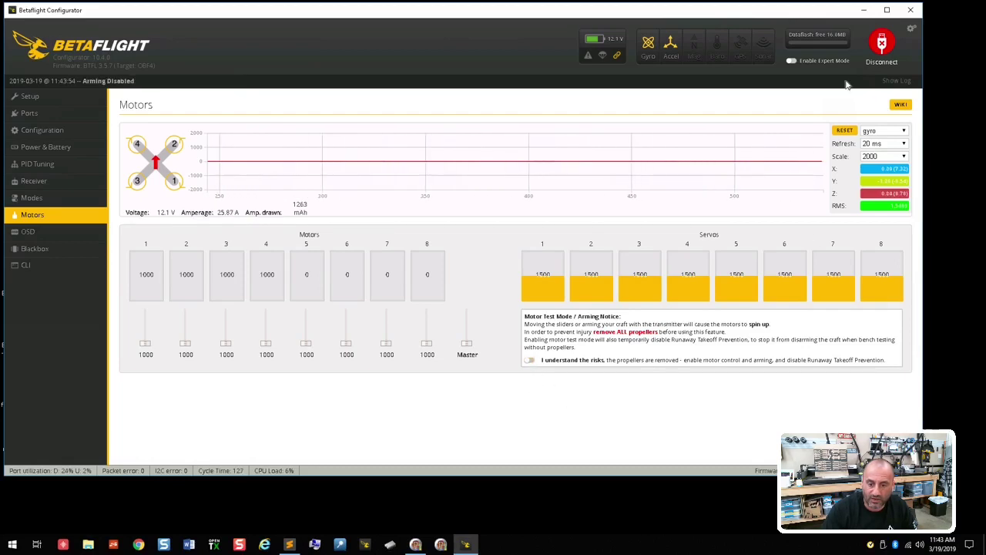
Step: Disconnect the flight controller in Betaflight, switch to BLHeliSuite, connect on COM 20 and read the setups of all four ESCs
click(887, 46)
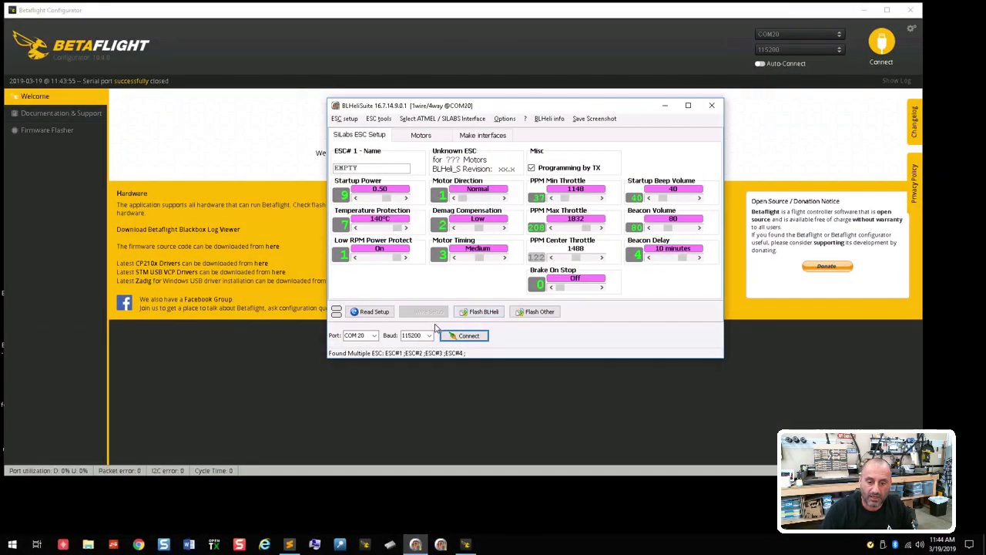
click(462, 335)
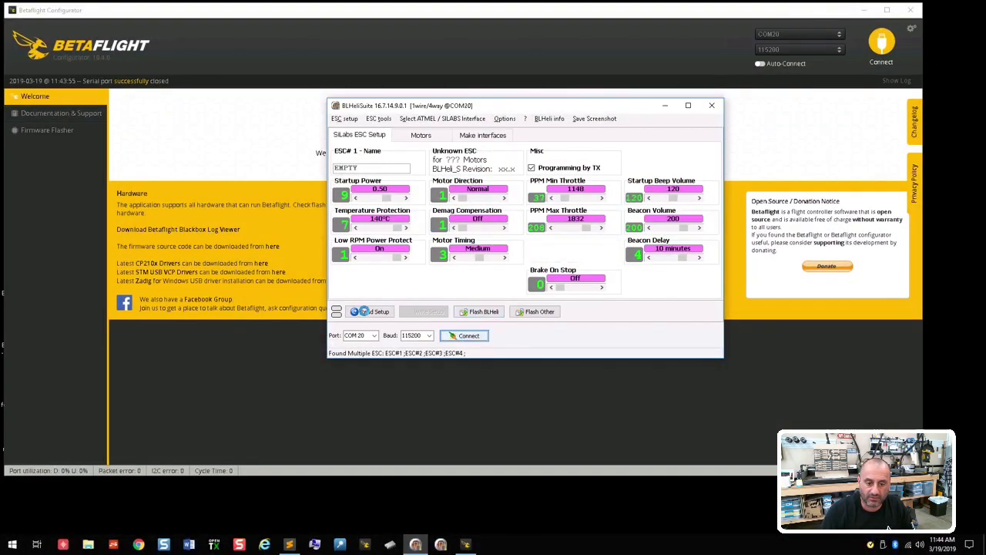
click(364, 312)
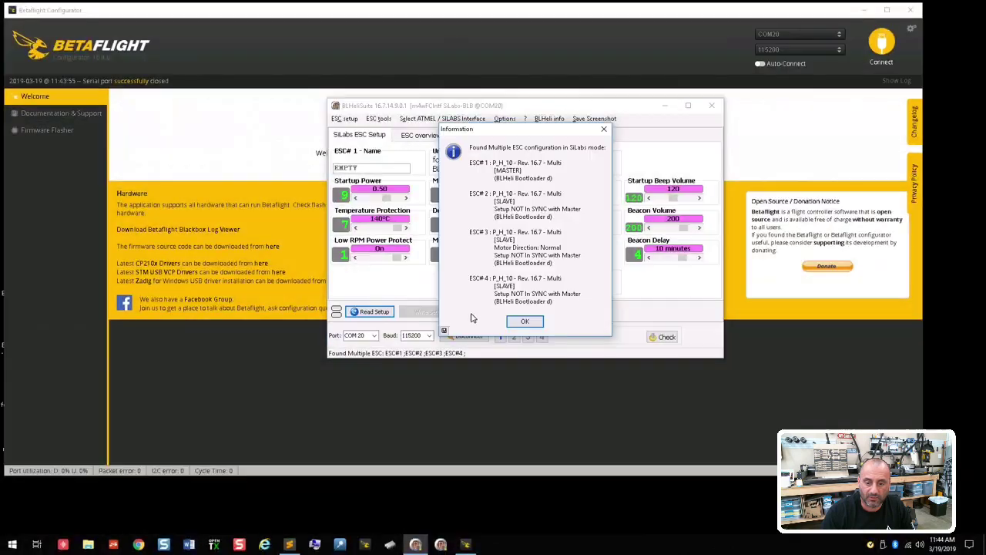
click(524, 322)
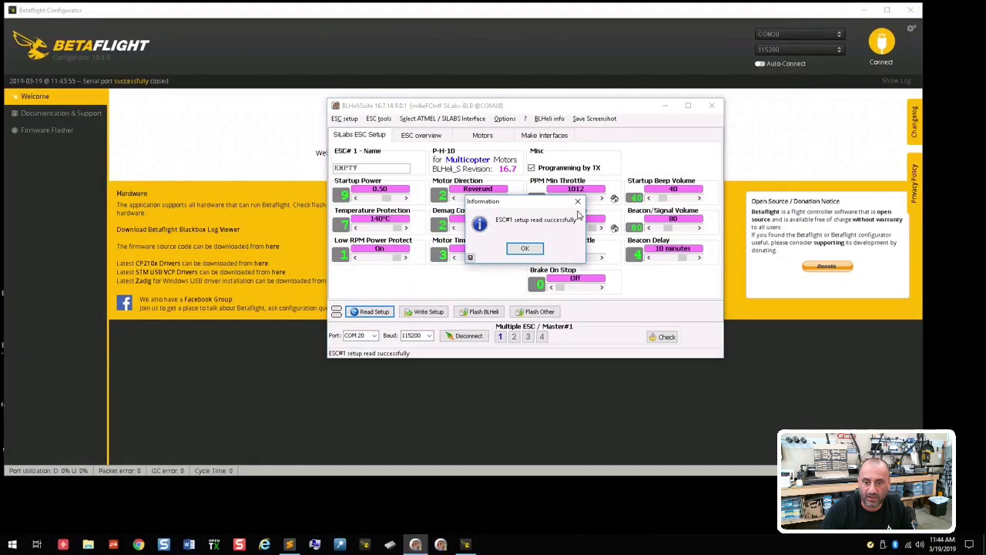
click(524, 249)
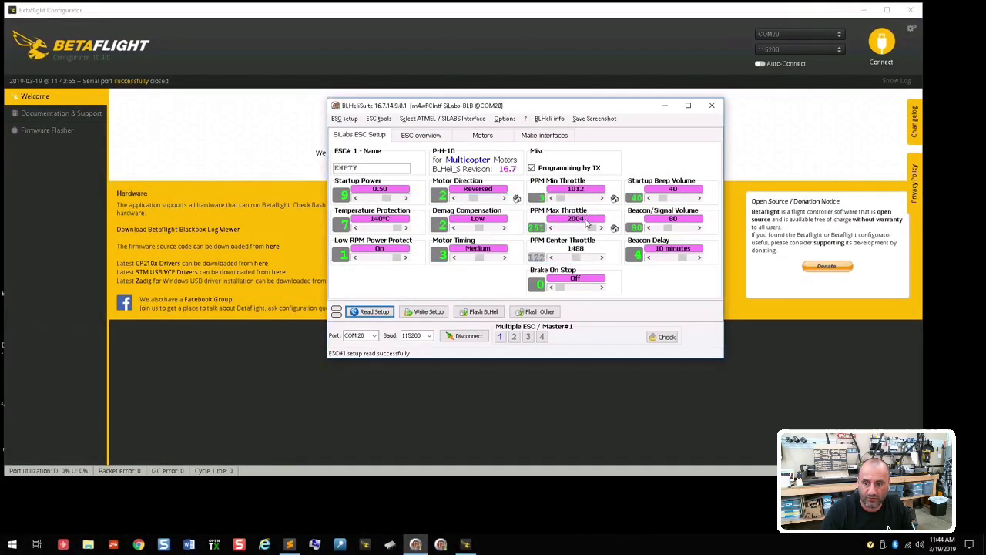
Step: Set PPM Min Throttle to 1016 and PPM Max Throttle to 2000 for all four ESCs and write the setup to them
click(527, 337)
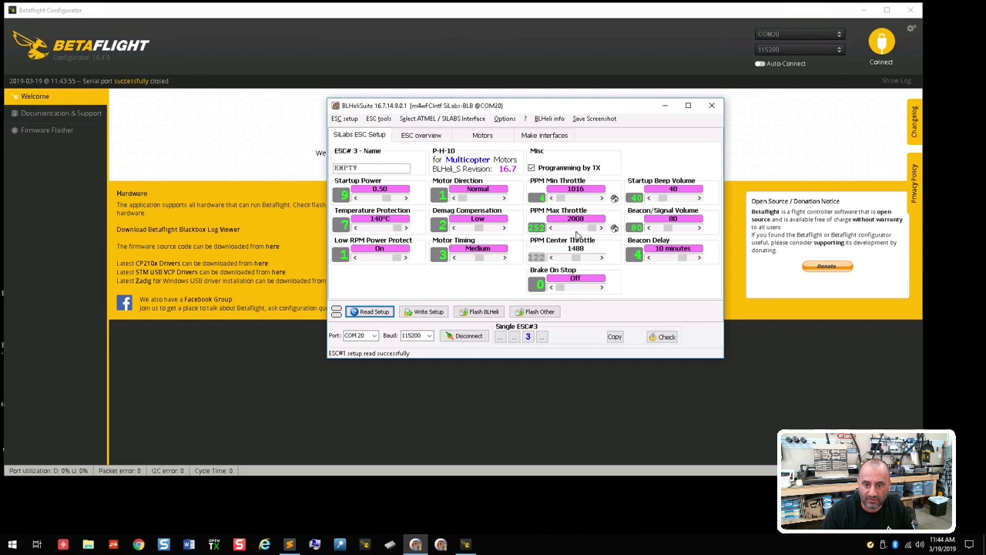
click(542, 337)
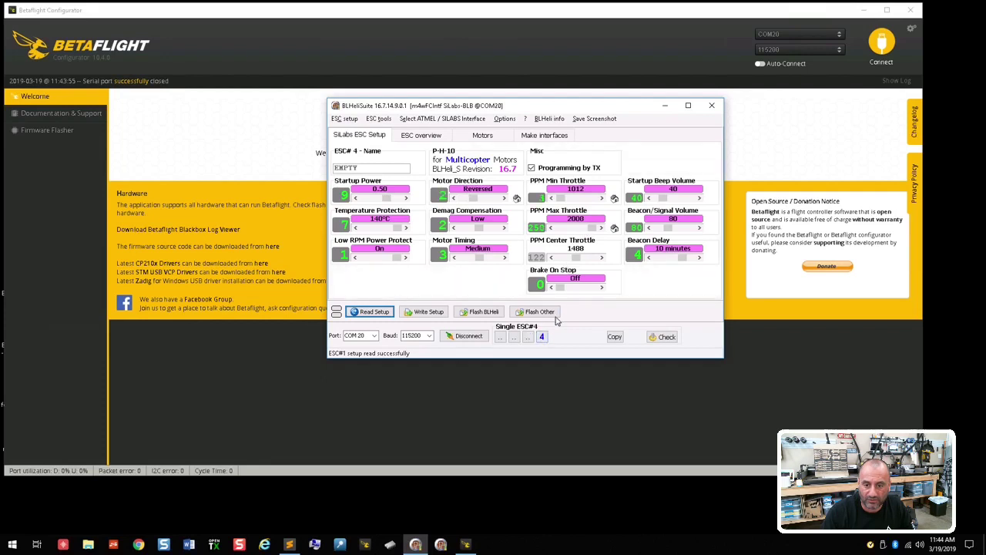
click(513, 338)
click(528, 337)
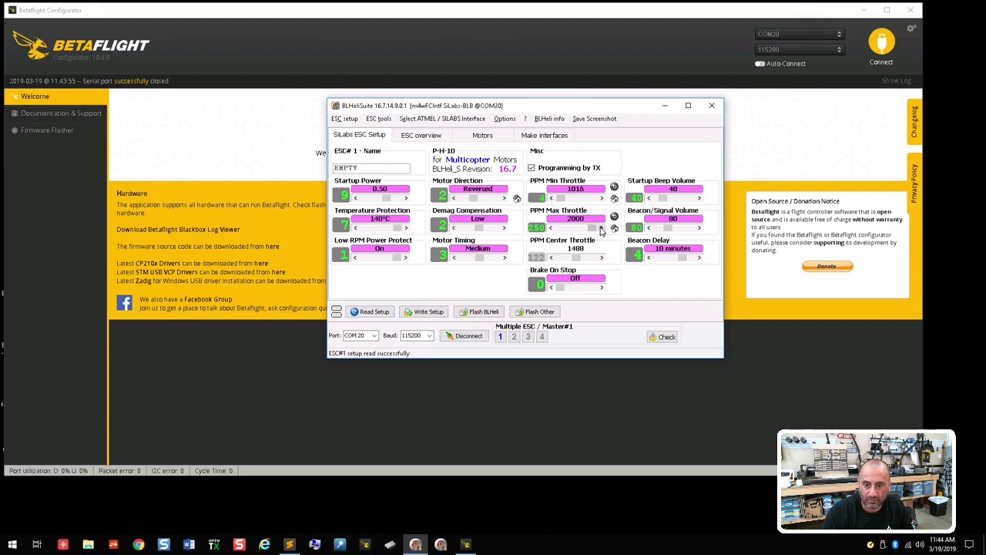
click(428, 312)
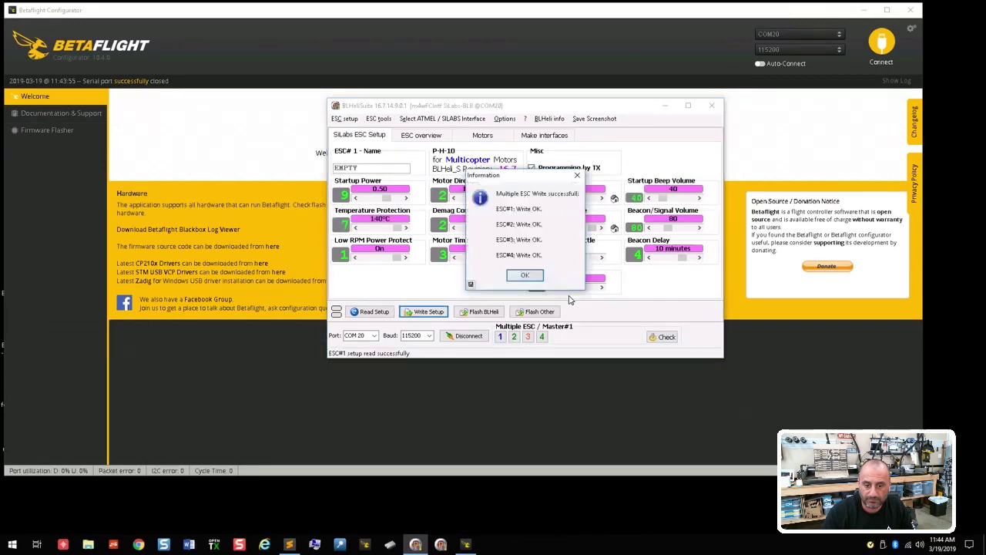
click(525, 276)
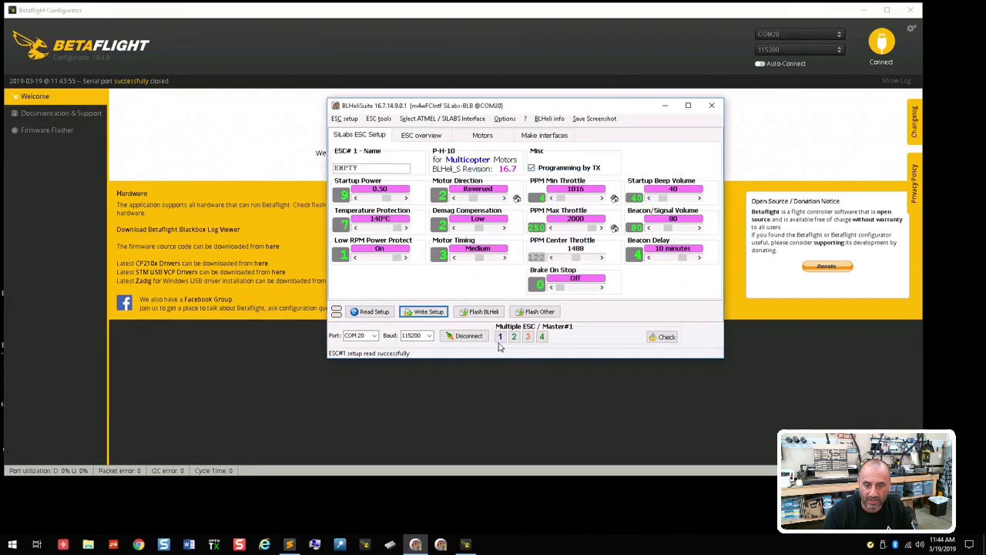
Step: Check the motor direction of the individual ESCs, and disconnect and close BLHeliSuite
click(500, 337)
click(513, 336)
click(528, 338)
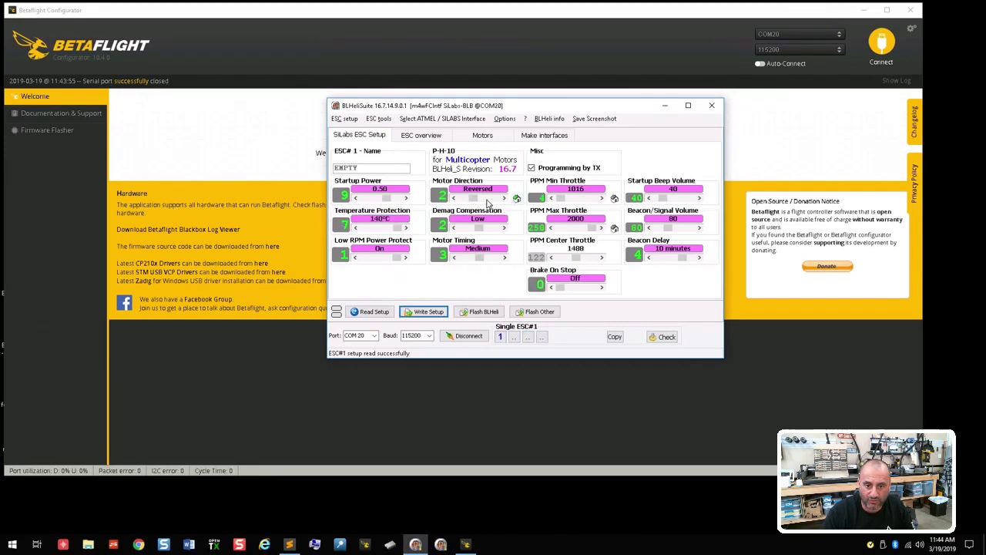
click(466, 336)
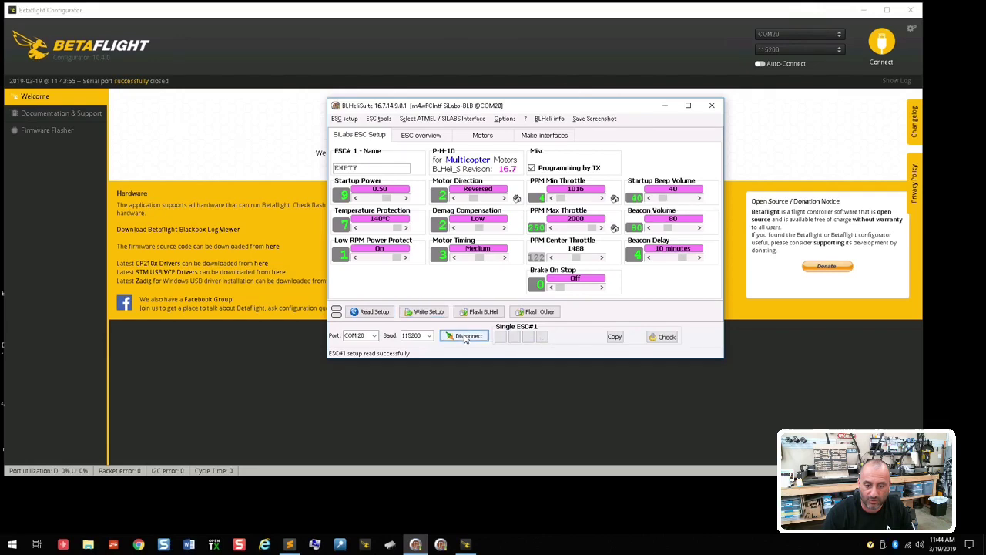
click(717, 109)
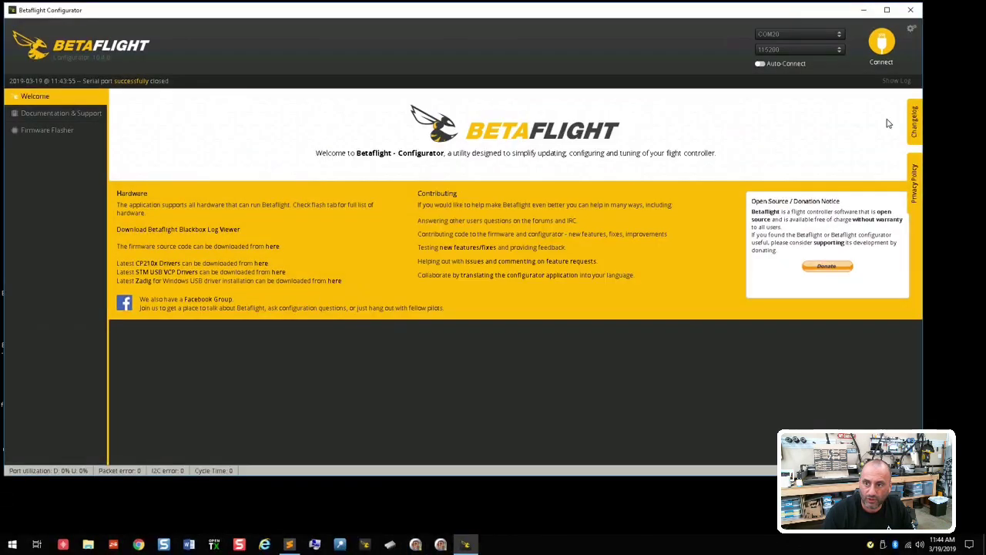
Step: Connect in Betaflight and test all motors with motor control enabled, raising the master slider to 1056, returning it to 1000 and disabling motor control
click(879, 45)
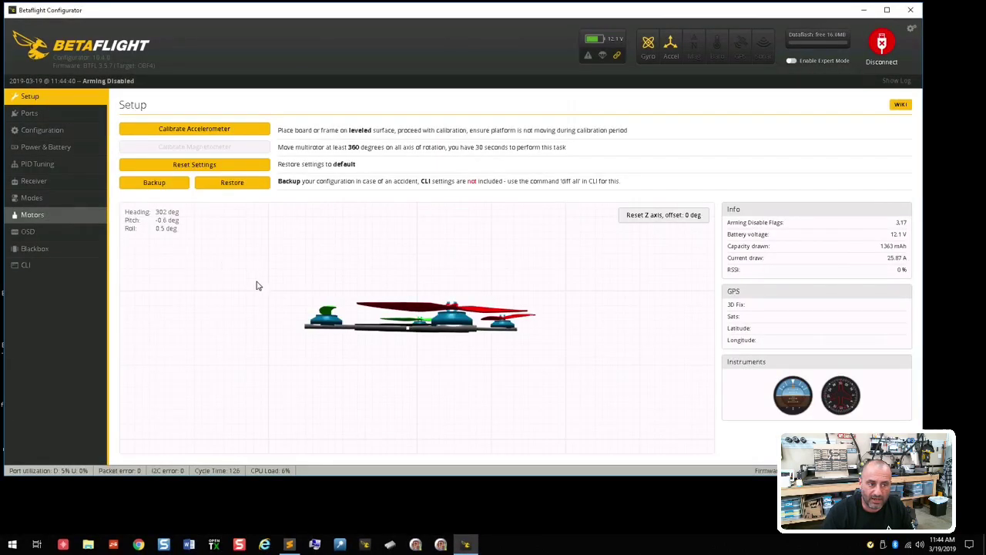
click(31, 215)
click(528, 360)
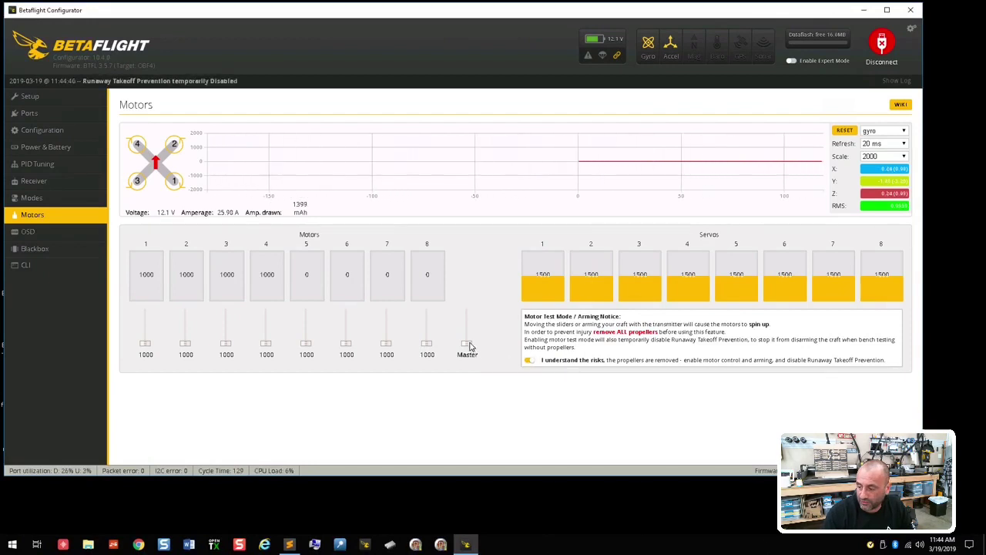
drag(470, 347, 469, 345)
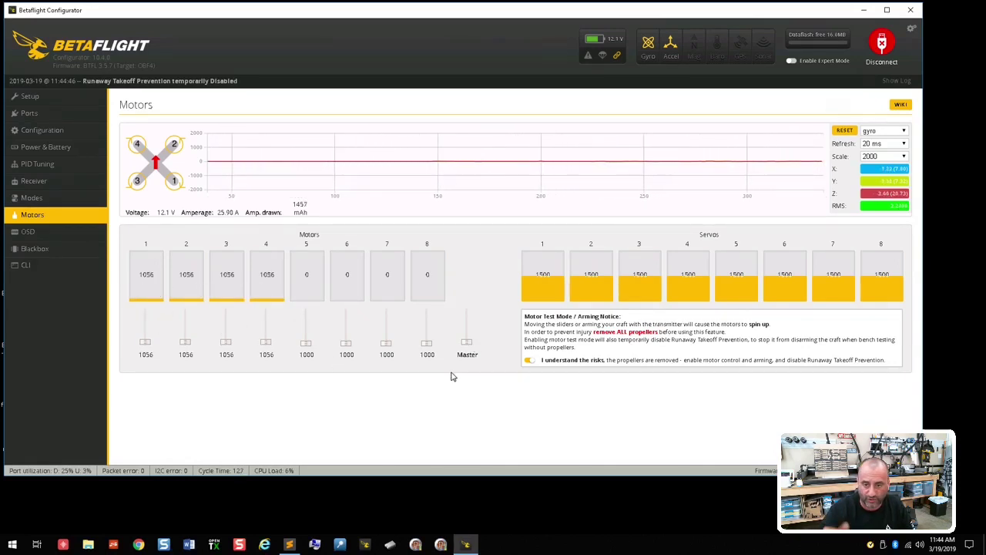
click(466, 346)
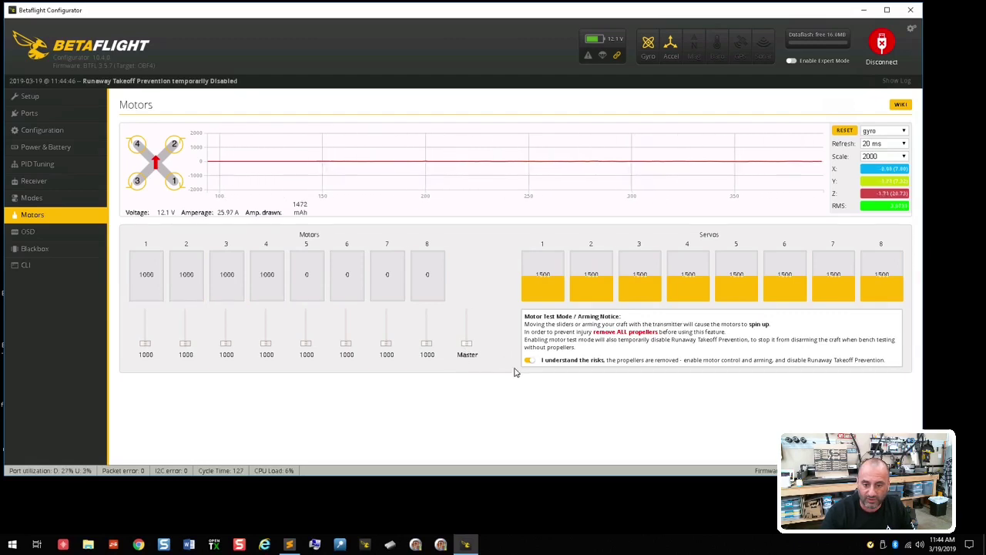
click(528, 360)
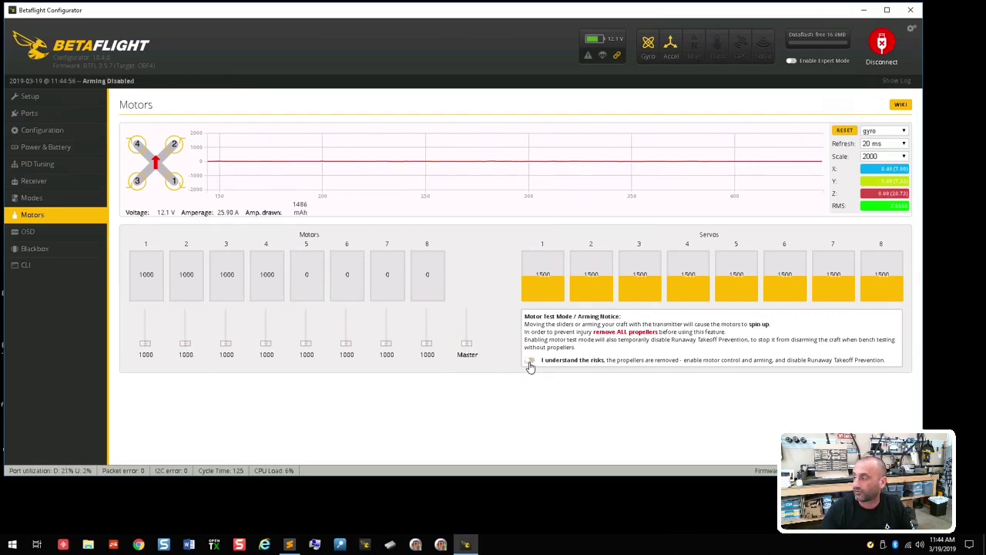